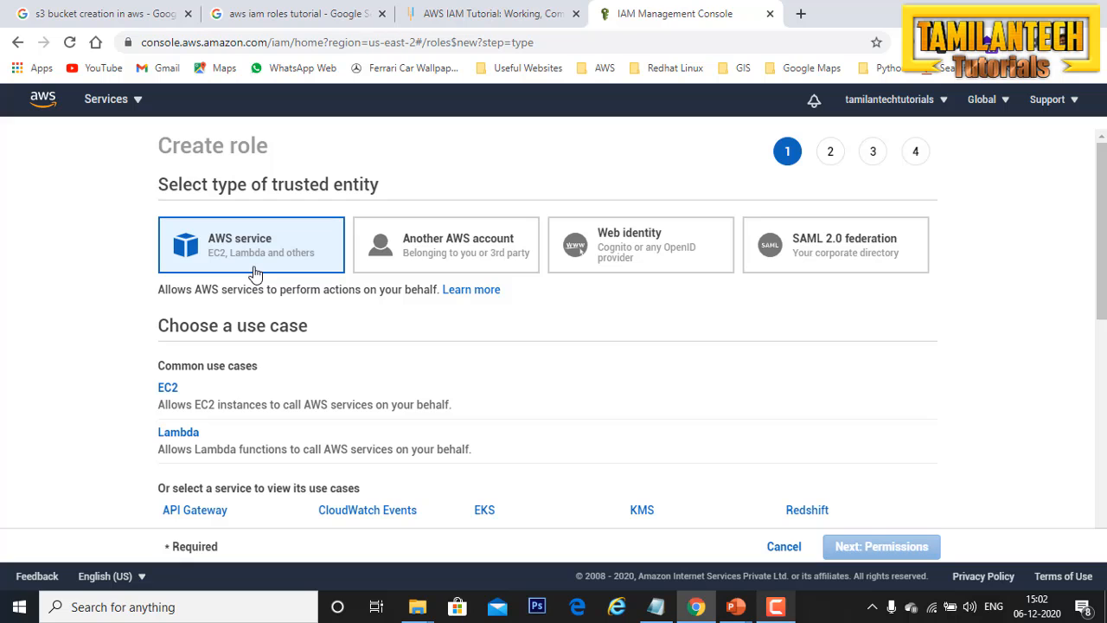
Step: Choose EC2 as the use case for the AWS service role and continue to the permissions
{"action": "scroll", "coordinate": [247, 307], "scroll_direction": "down", "scroll_amount": 1}
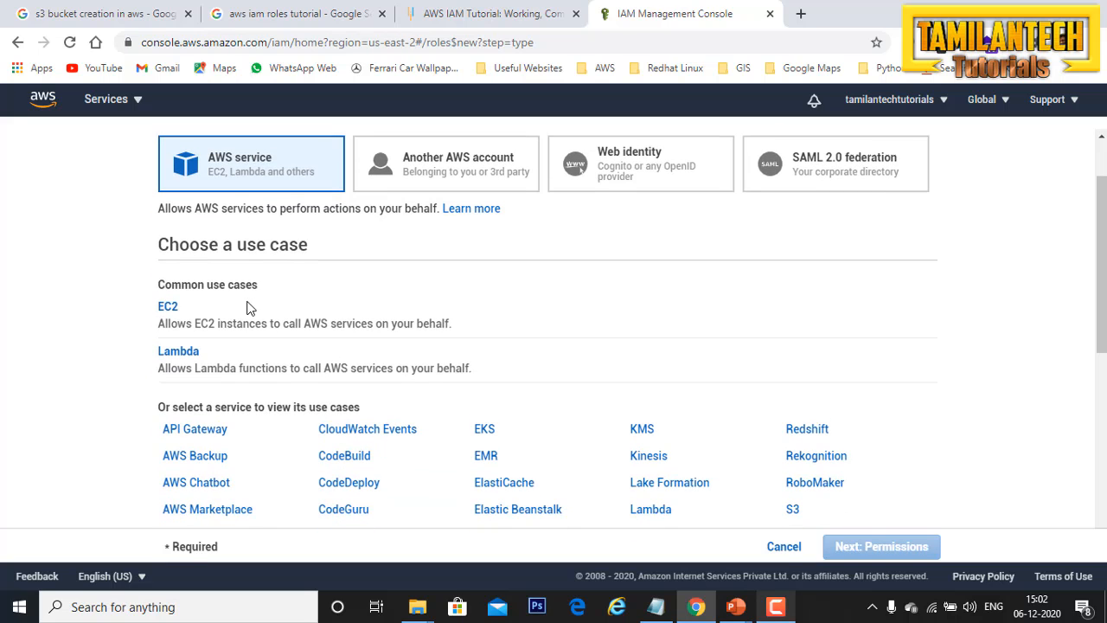
{"action": "left_click", "coordinate": [167, 311]}
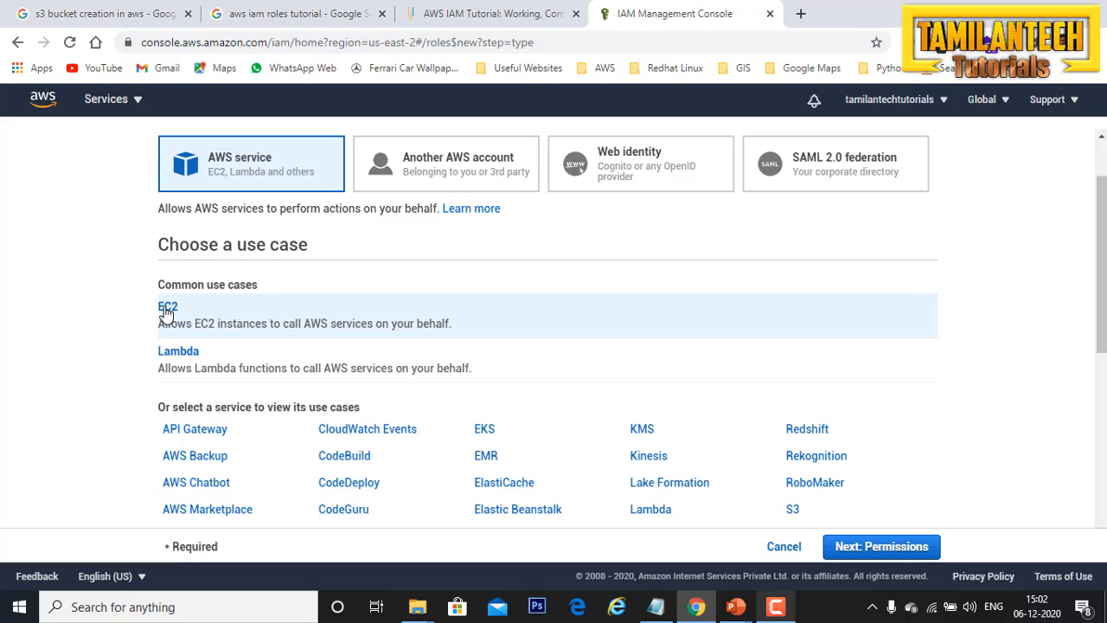
{"action": "left_click", "coordinate": [888, 547]}
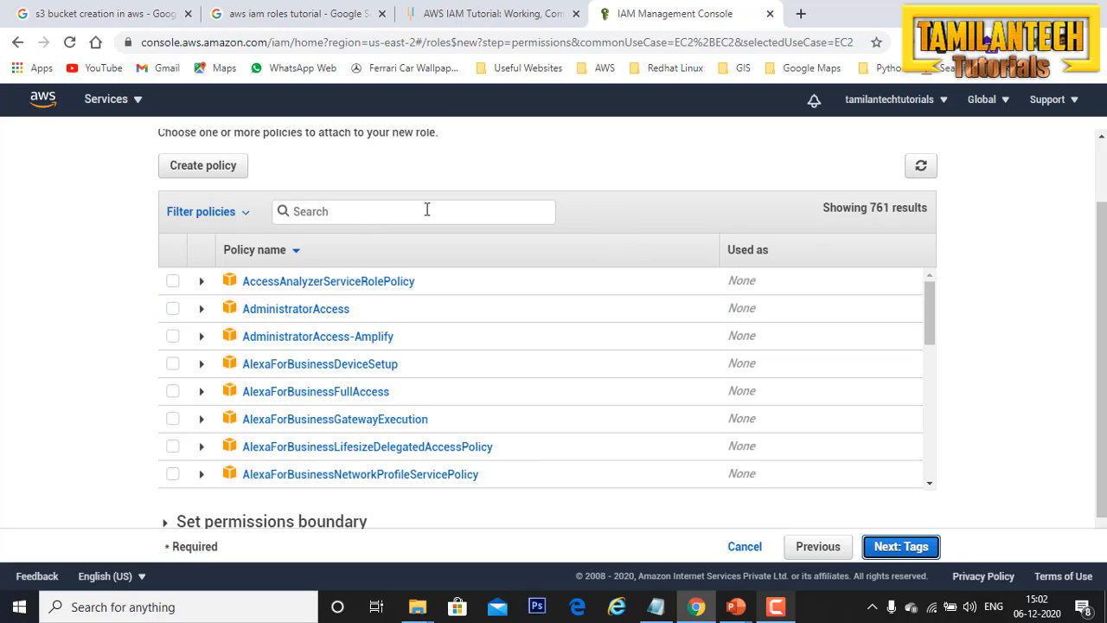
Step: Filter the policies by "s3", attach AmazonS3FullAccess to the role, and continue to the tags
{"action": "left_click", "coordinate": [329, 213]}
{"action": "type", "text": "3"}
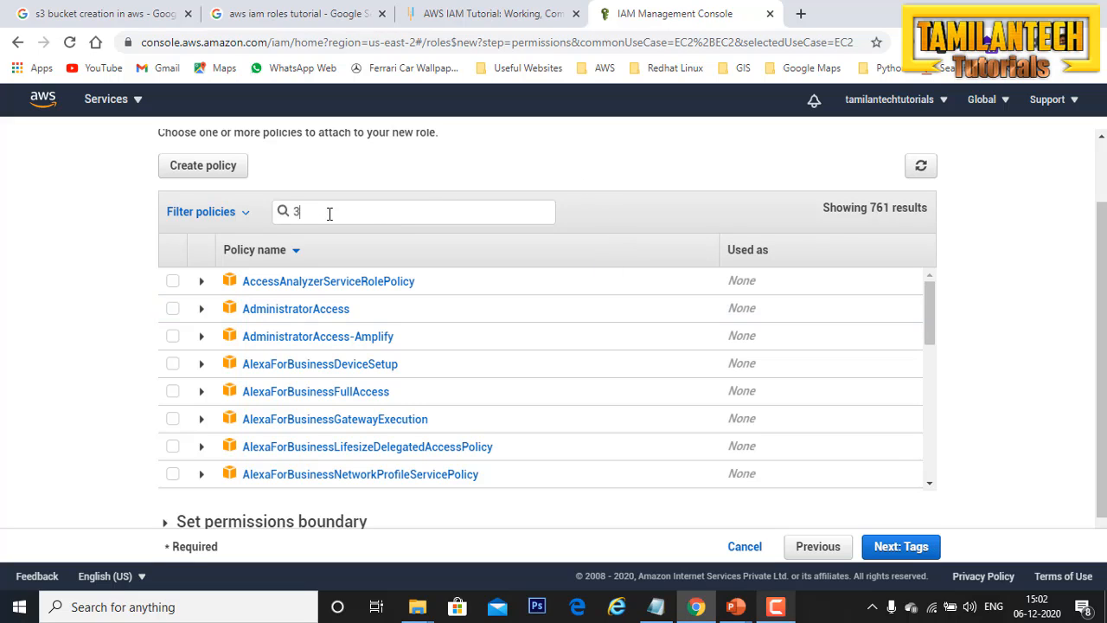
{"action": "key", "text": "BackSpace"}
{"action": "type", "text": "s3"}
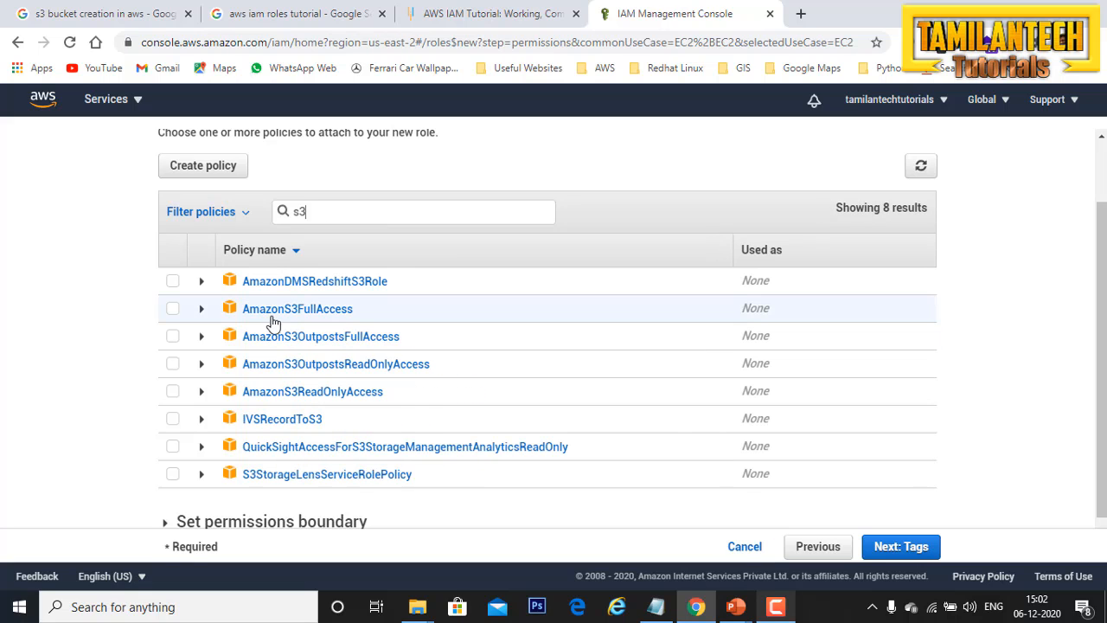
{"action": "left_click", "coordinate": [173, 310]}
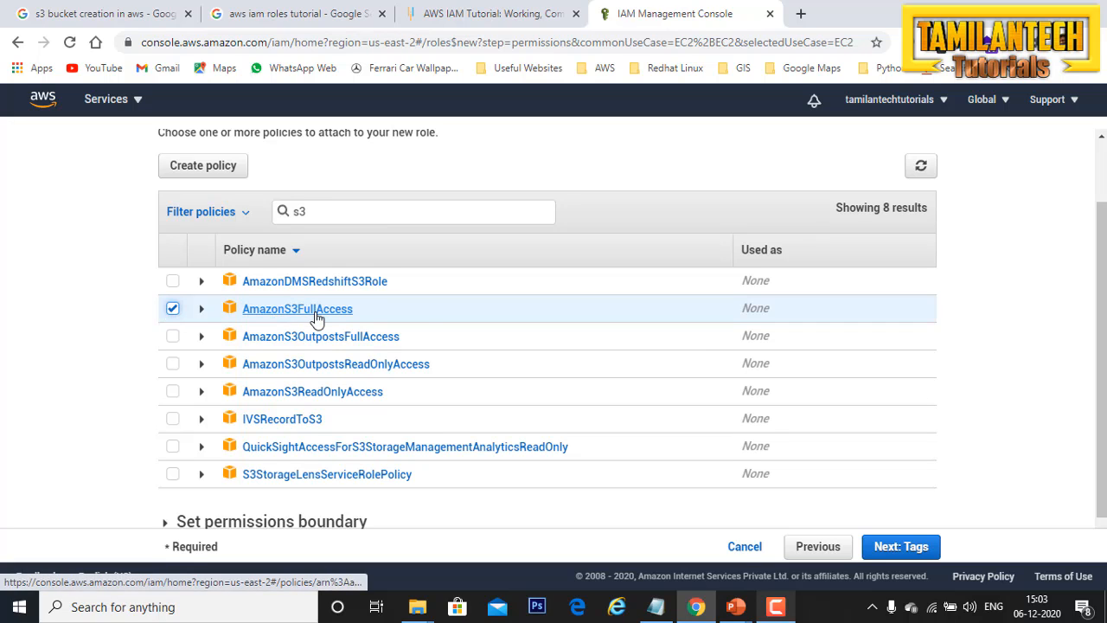
{"action": "left_click", "coordinate": [901, 552]}
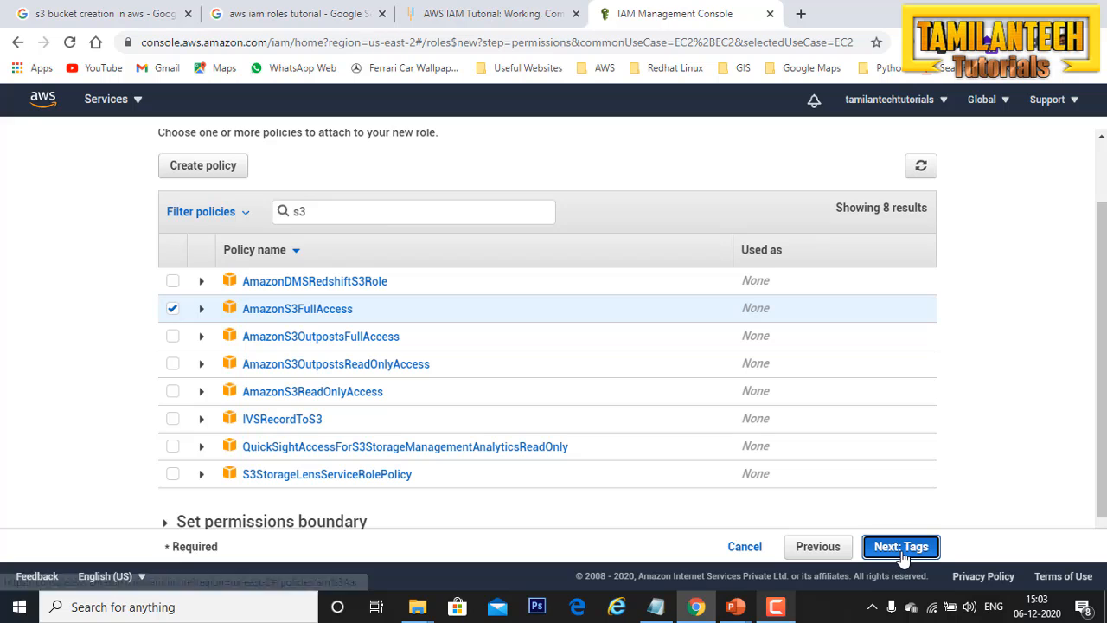
Step: Add a role tag with key Name and value "S3 role access", and continue to the review
{"action": "left_click", "coordinate": [336, 316]}
{"action": "left_click", "coordinate": [198, 378]}
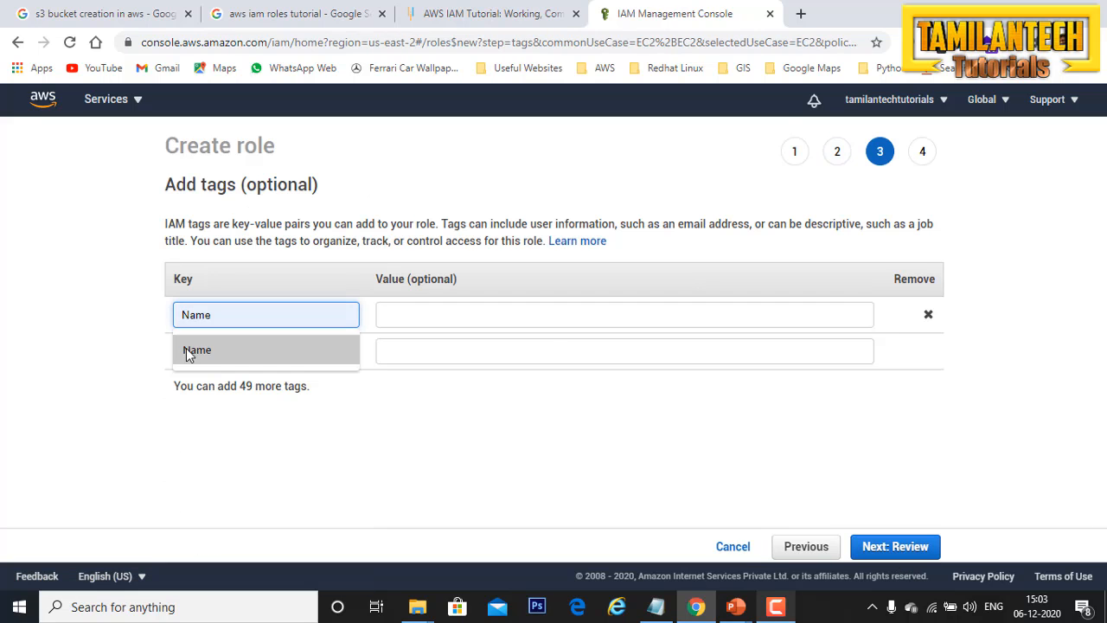
{"action": "left_click", "coordinate": [190, 355]}
{"action": "left_click", "coordinate": [457, 380]}
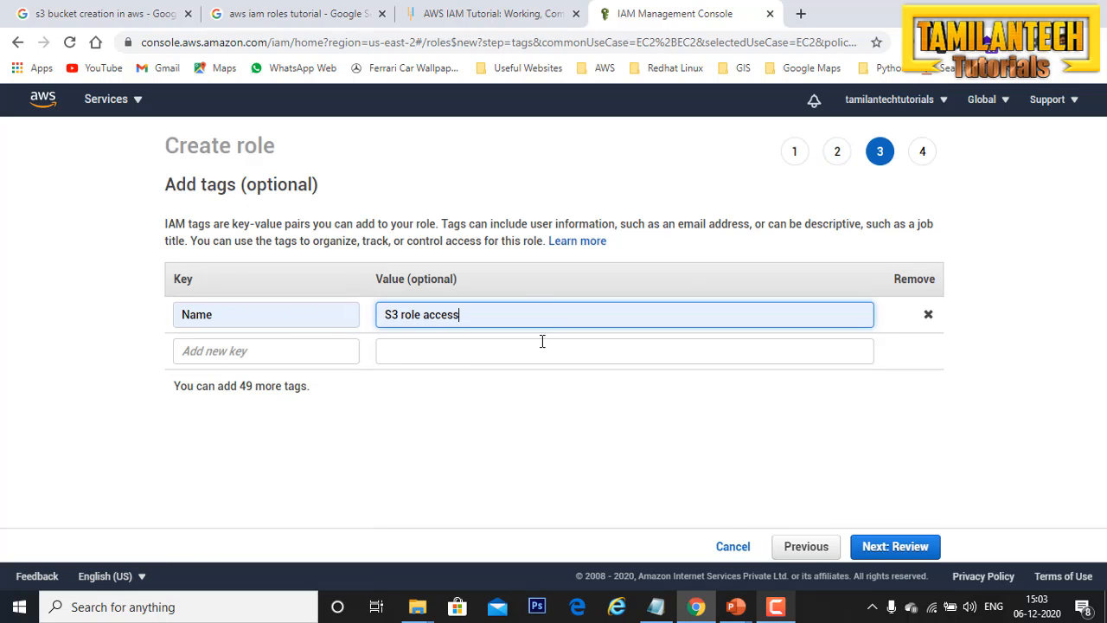
{"action": "left_click", "coordinate": [919, 543]}
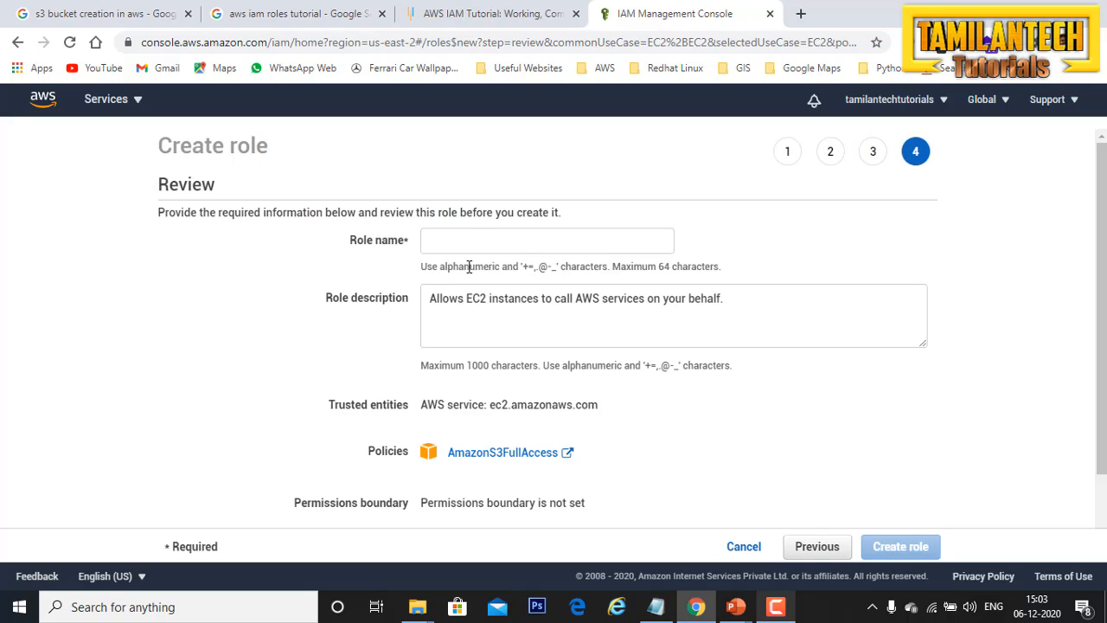
Step: Name the role S3-adminaccess and create it
{"action": "left_click", "coordinate": [473, 237]}
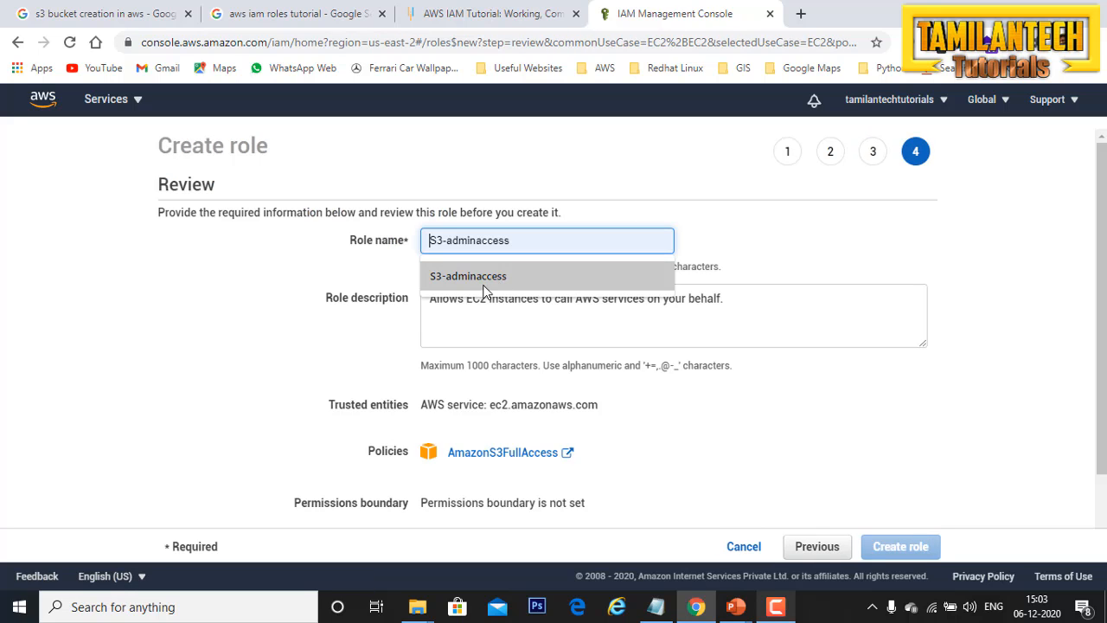
{"action": "left_click", "coordinate": [476, 277]}
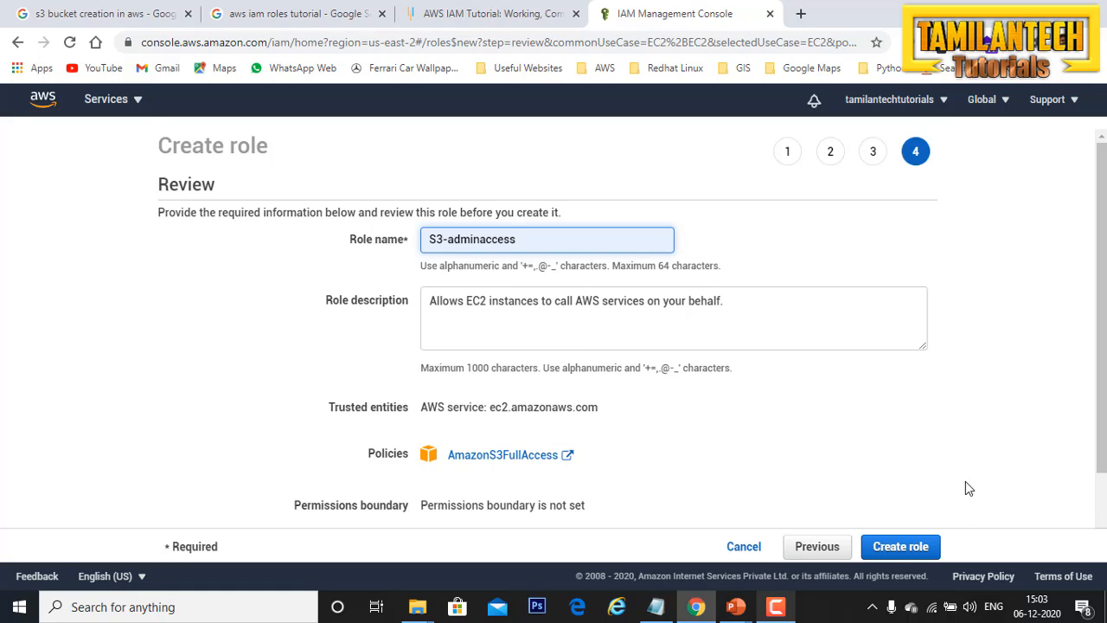
{"action": "scroll", "coordinate": [963, 484], "scroll_direction": "down", "scroll_amount": 1}
{"action": "left_click", "coordinate": [906, 552]}
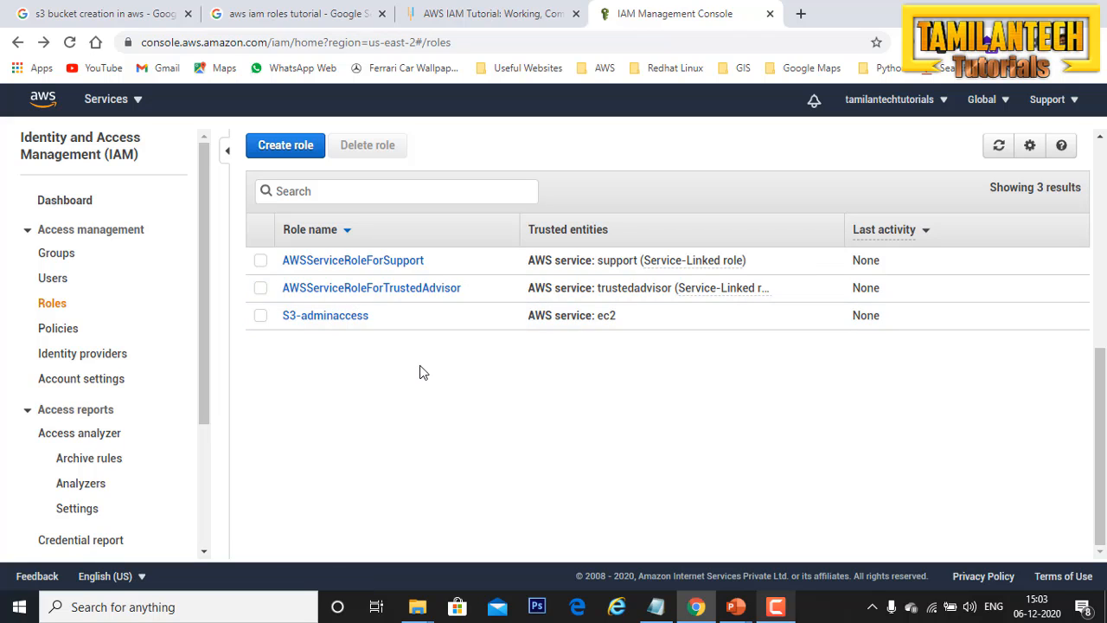
Step: Go to the EC2 instances page and start launching a new instance
{"action": "left_click", "coordinate": [140, 102]}
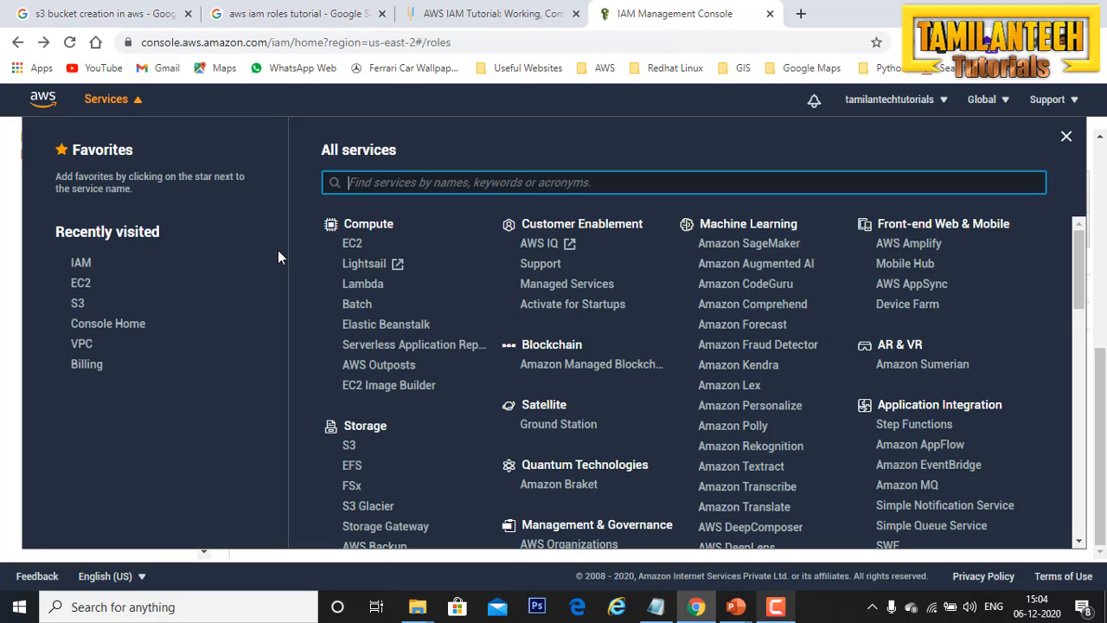
{"action": "left_click", "coordinate": [352, 246]}
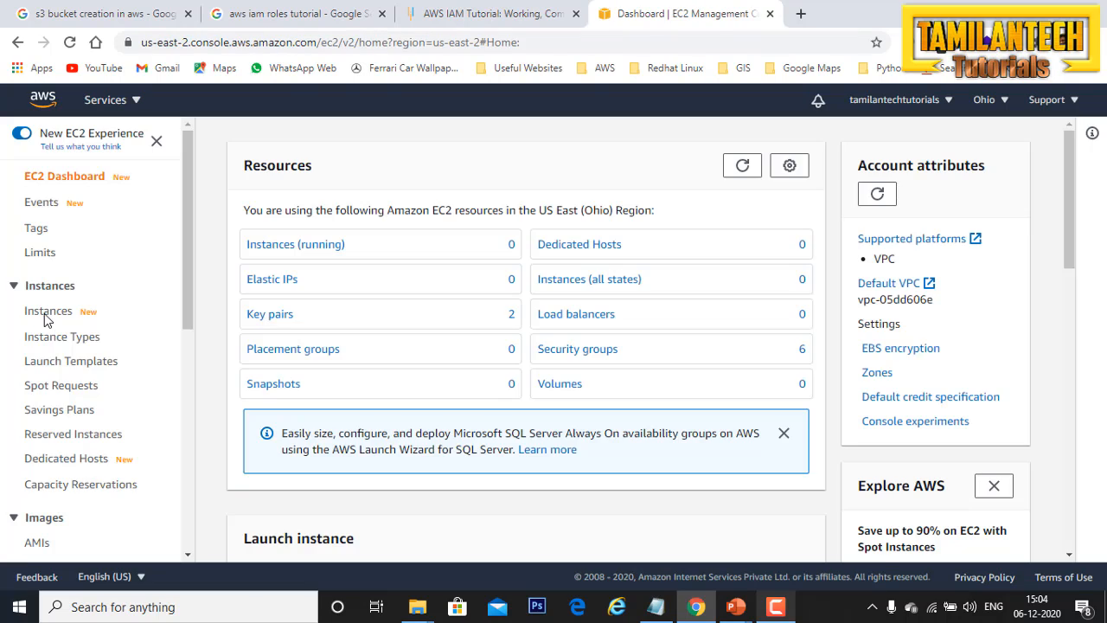
{"action": "left_click", "coordinate": [45, 313]}
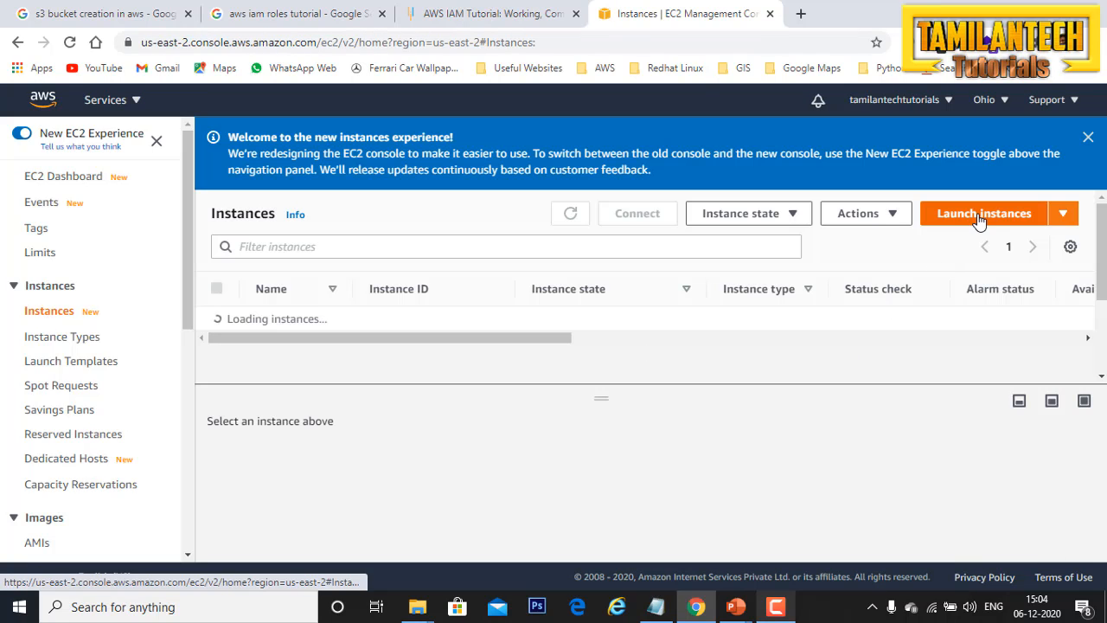
{"action": "left_click", "coordinate": [979, 216]}
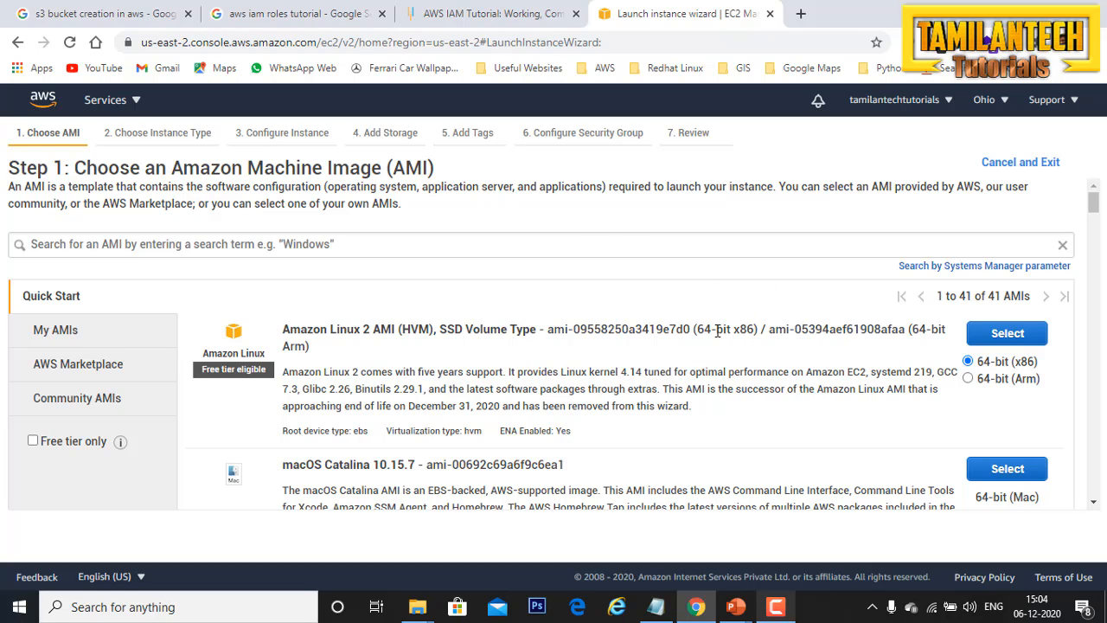
Step: Select the 64-bit (x86) Amazon Linux 2 AMI with the t2.micro instance type and continue to the instance details
{"action": "left_click", "coordinate": [1031, 343]}
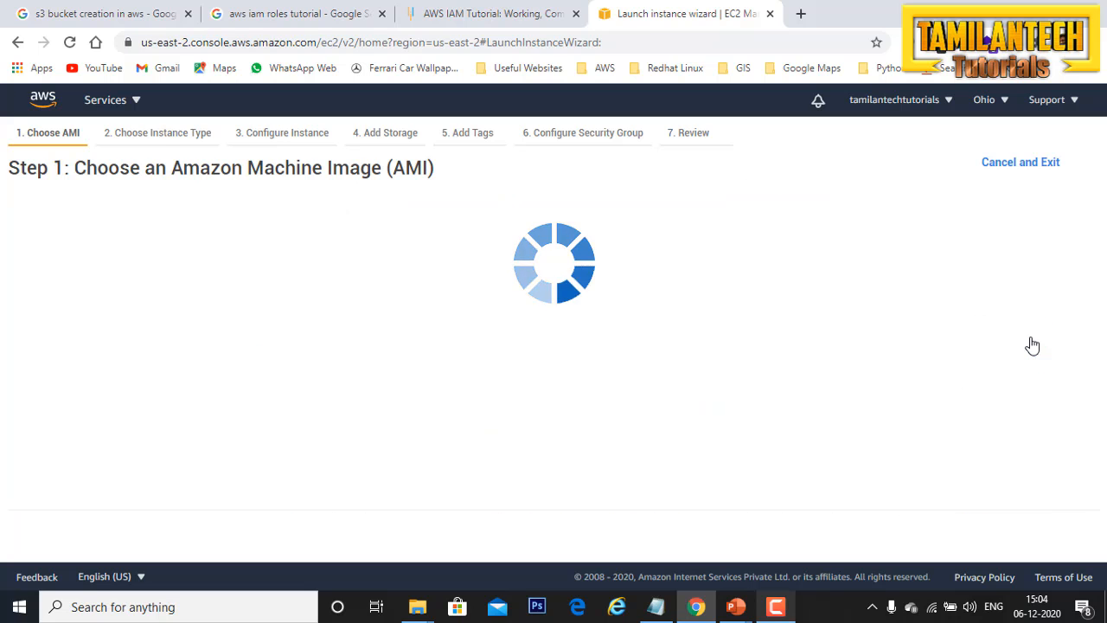
{"action": "scroll", "coordinate": [467, 408], "scroll_direction": "down", "scroll_amount": 3}
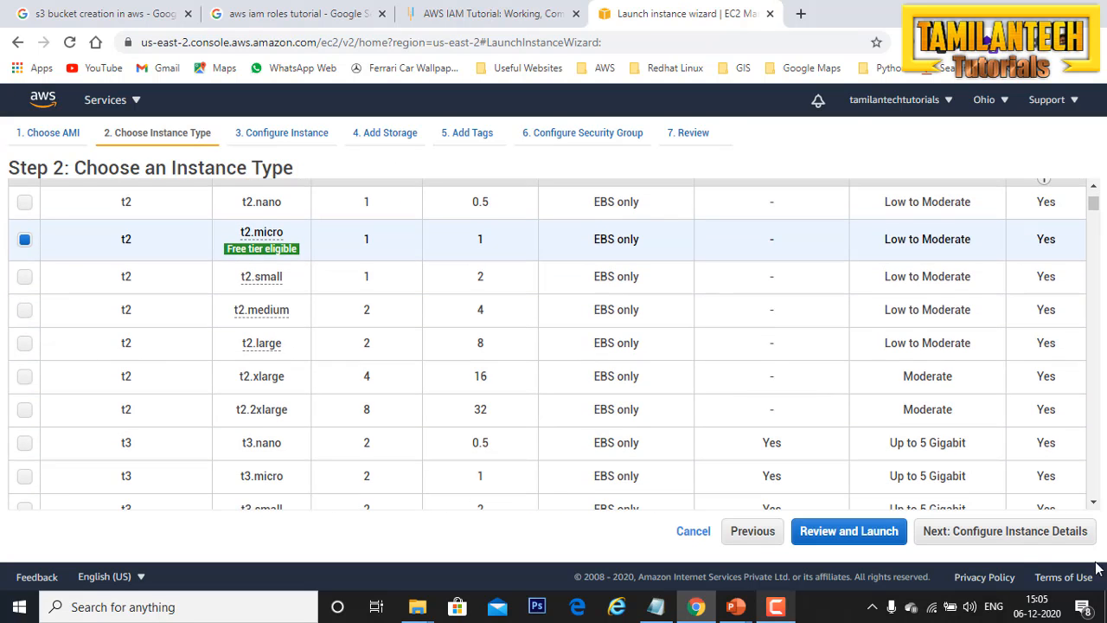
{"action": "left_click", "coordinate": [1030, 537]}
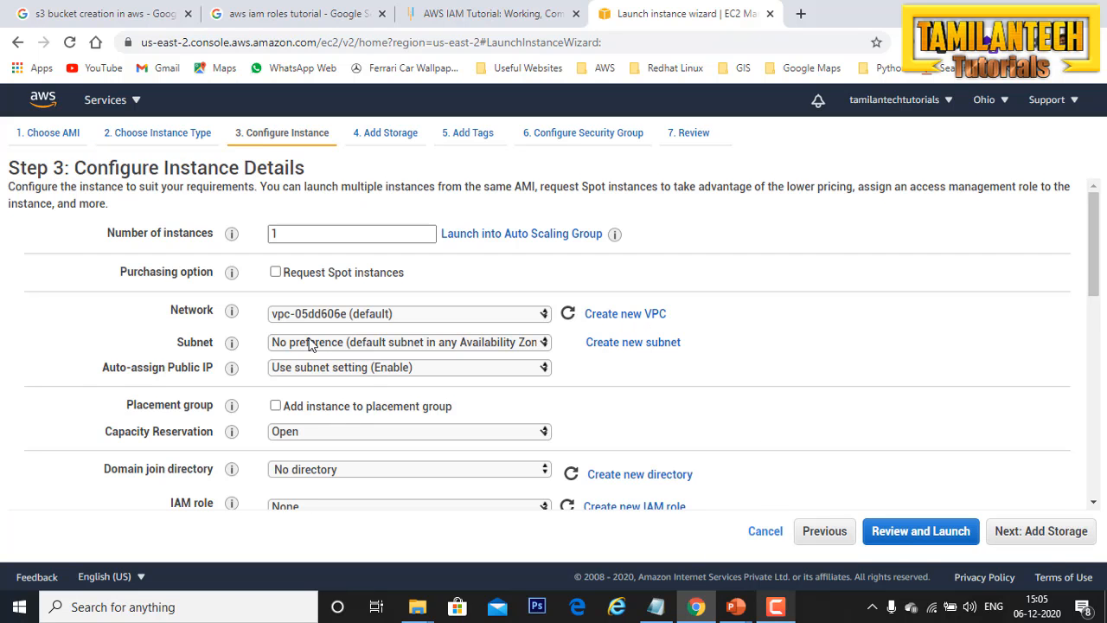
Step: Check the available IAM roles for the instance, leave the role set to None, and continue to storage
{"action": "scroll", "coordinate": [311, 346], "scroll_direction": "down", "scroll_amount": 3}
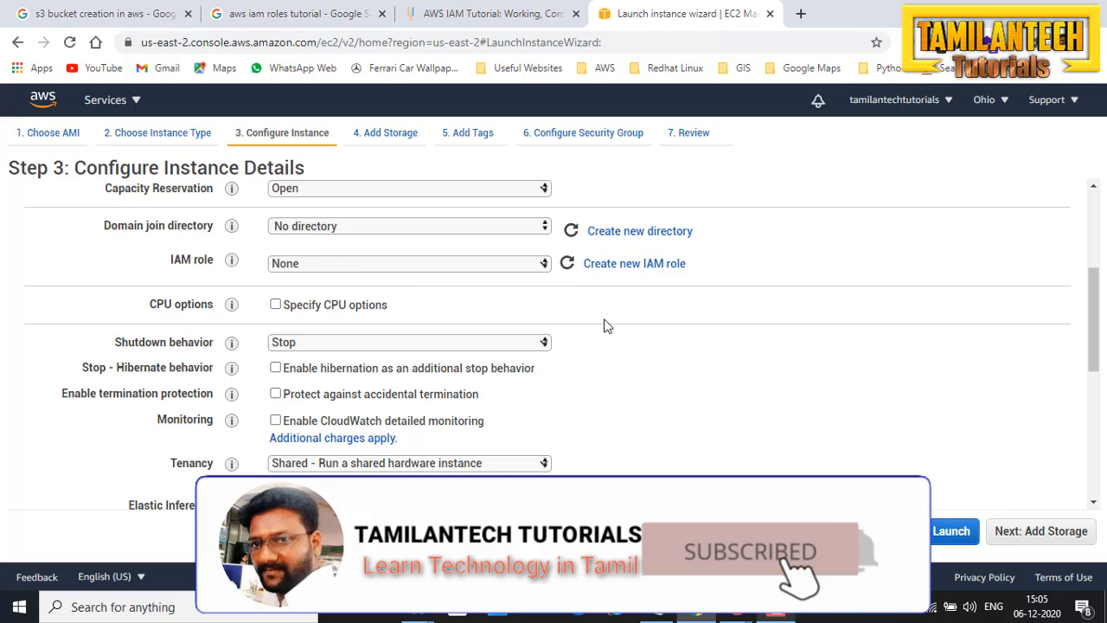
{"action": "left_click", "coordinate": [498, 270]}
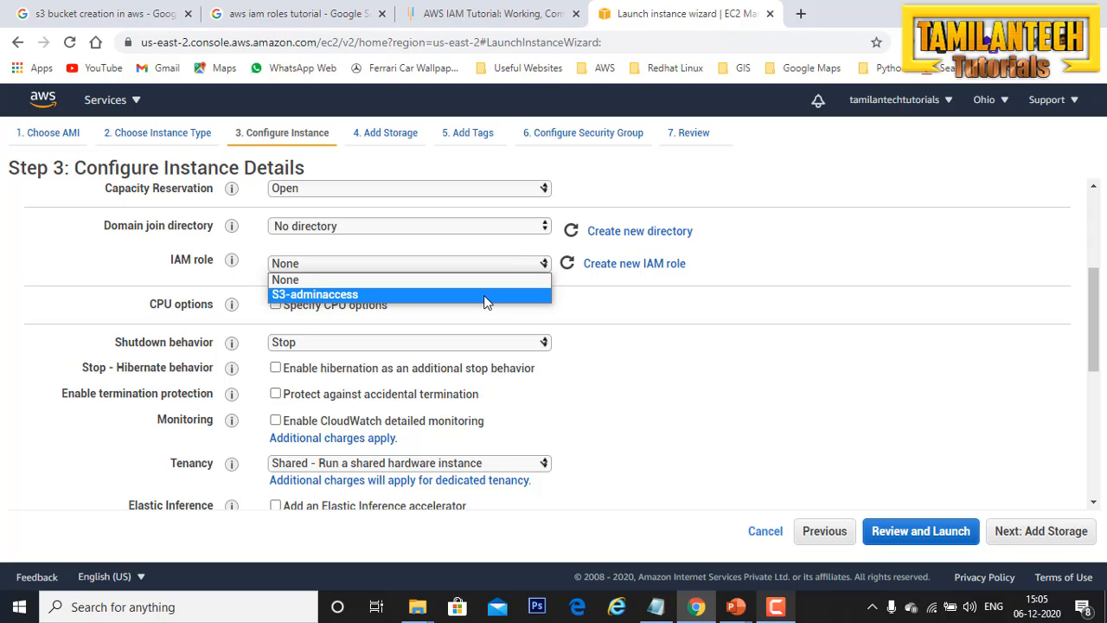
{"action": "left_click", "coordinate": [767, 274]}
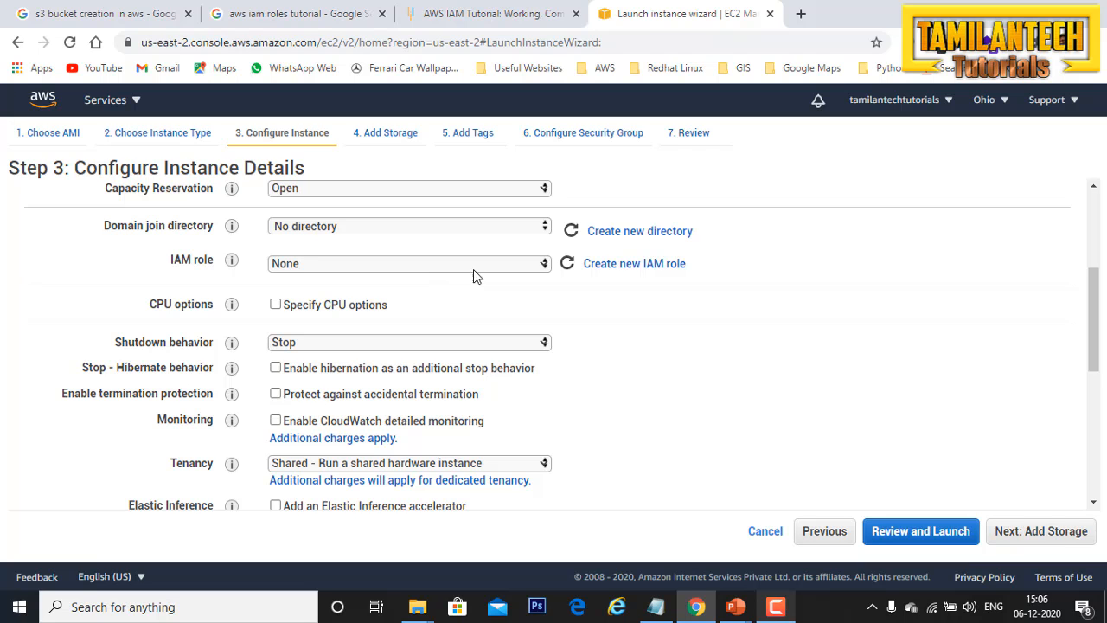
{"action": "left_click", "coordinate": [1041, 534]}
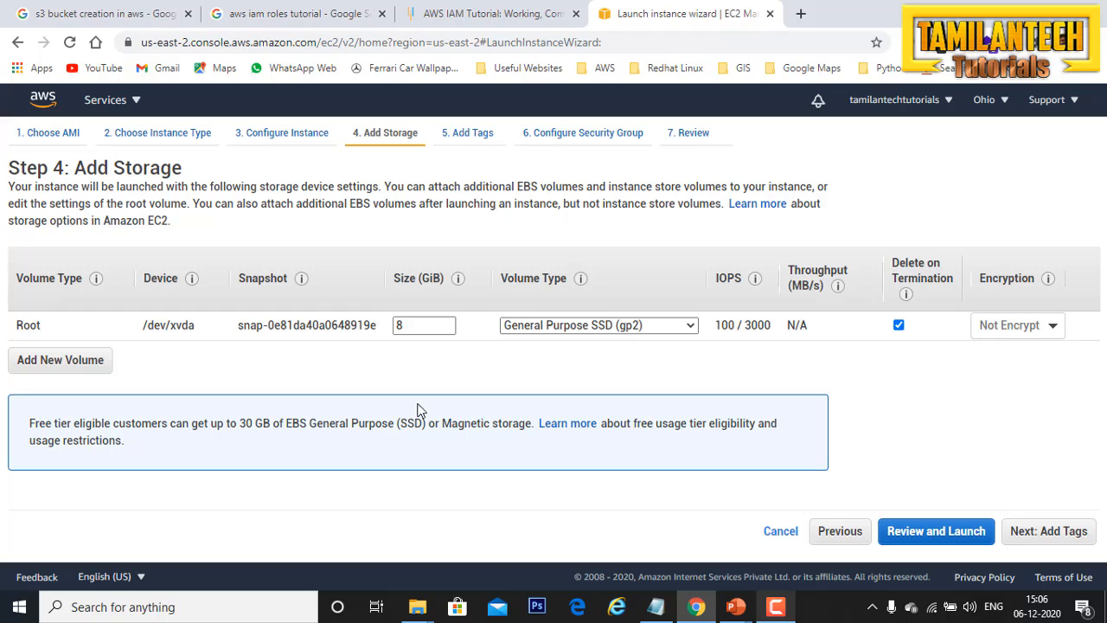
Step: Accept the default storage and add an instance tag with key Name and value "S3 admin access demo"
{"action": "left_click", "coordinate": [1062, 531]}
{"action": "left_click", "coordinate": [68, 387]}
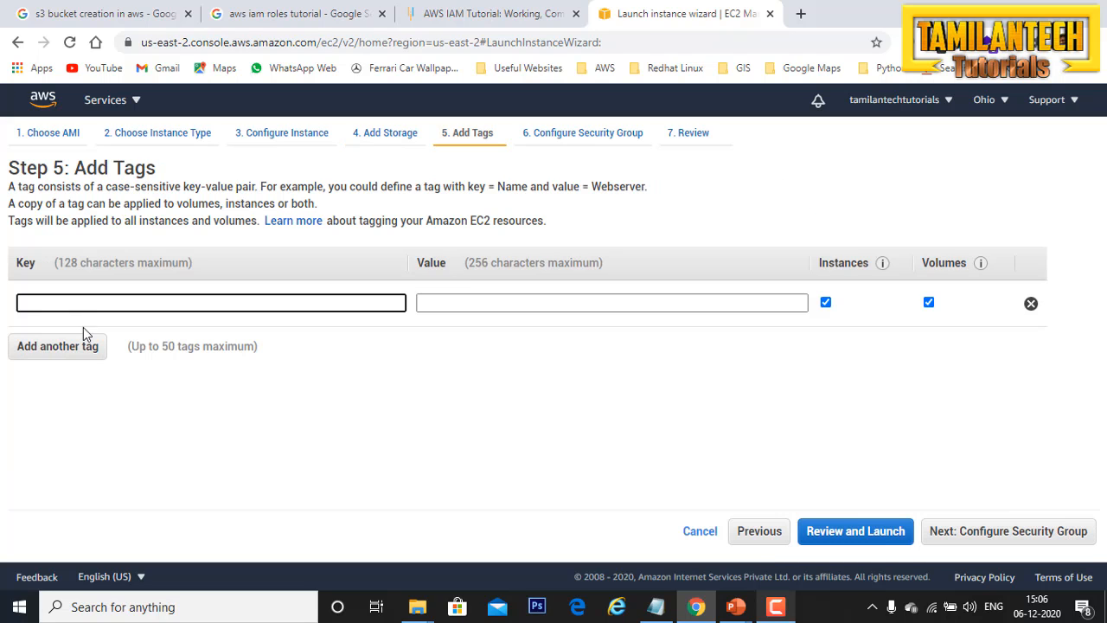
{"action": "left_click", "coordinate": [85, 335]}
{"action": "left_click", "coordinate": [609, 303]}
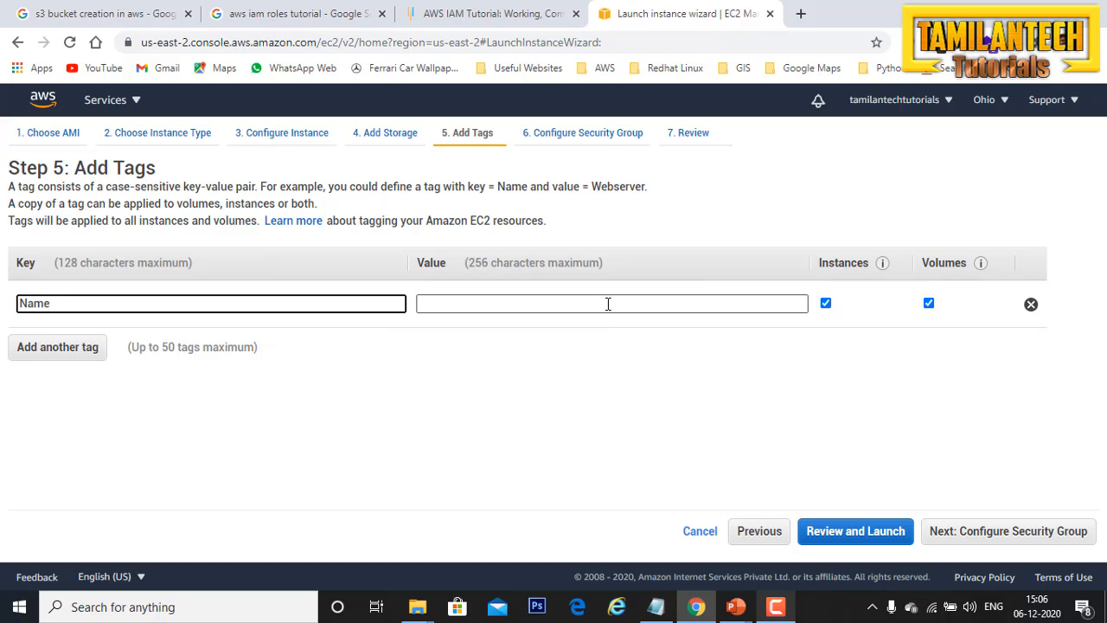
{"action": "type", "text": "s"}
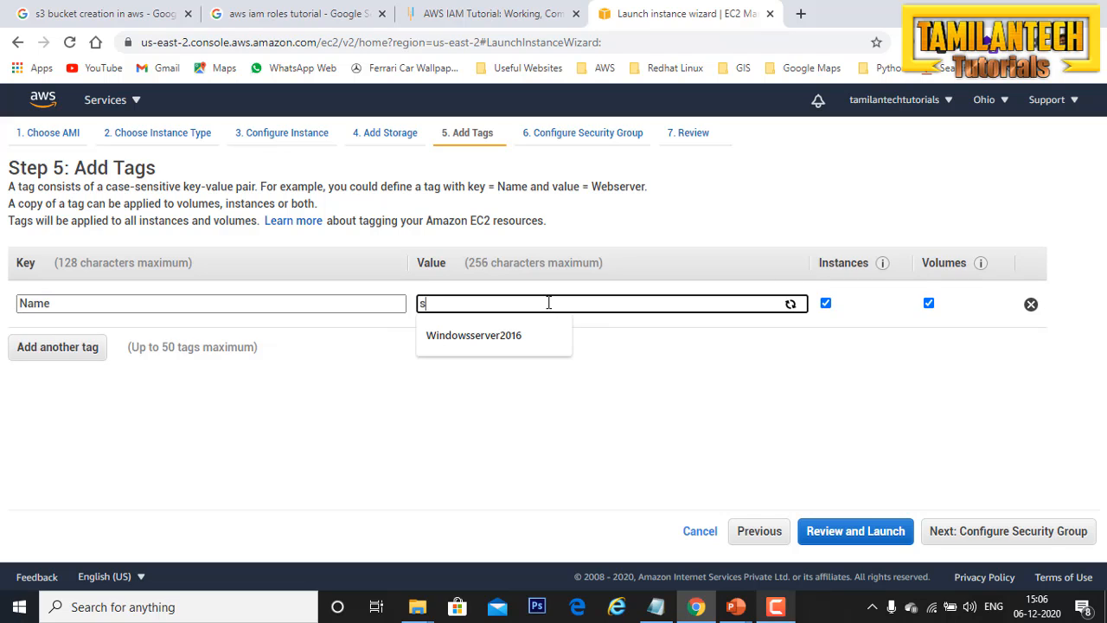
{"action": "left_click", "coordinate": [531, 348]}
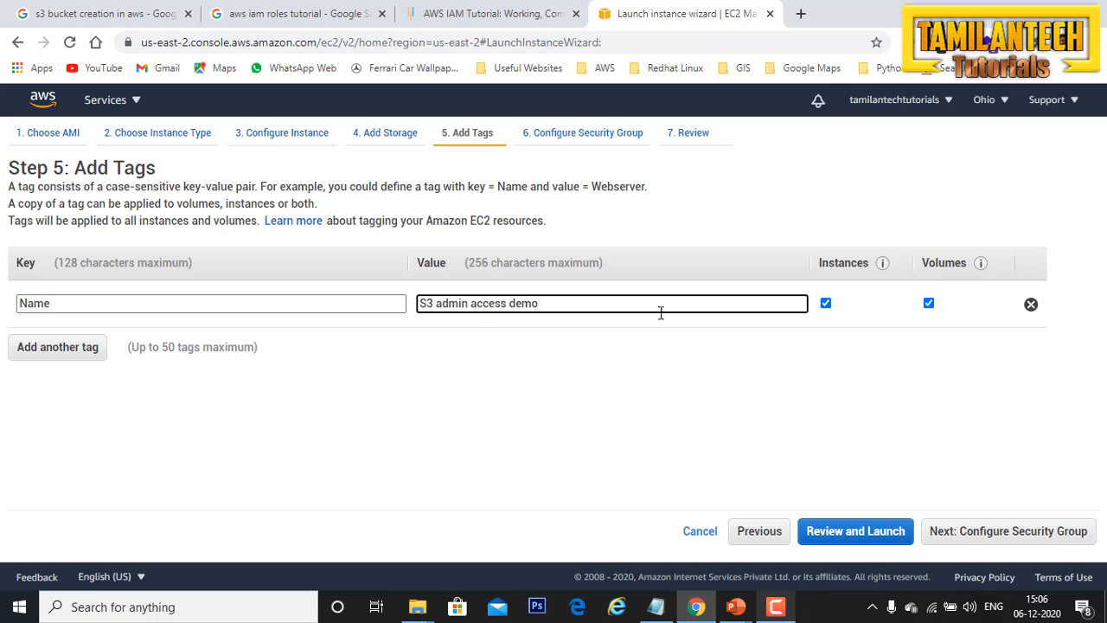
{"action": "left_click", "coordinate": [1028, 540]}
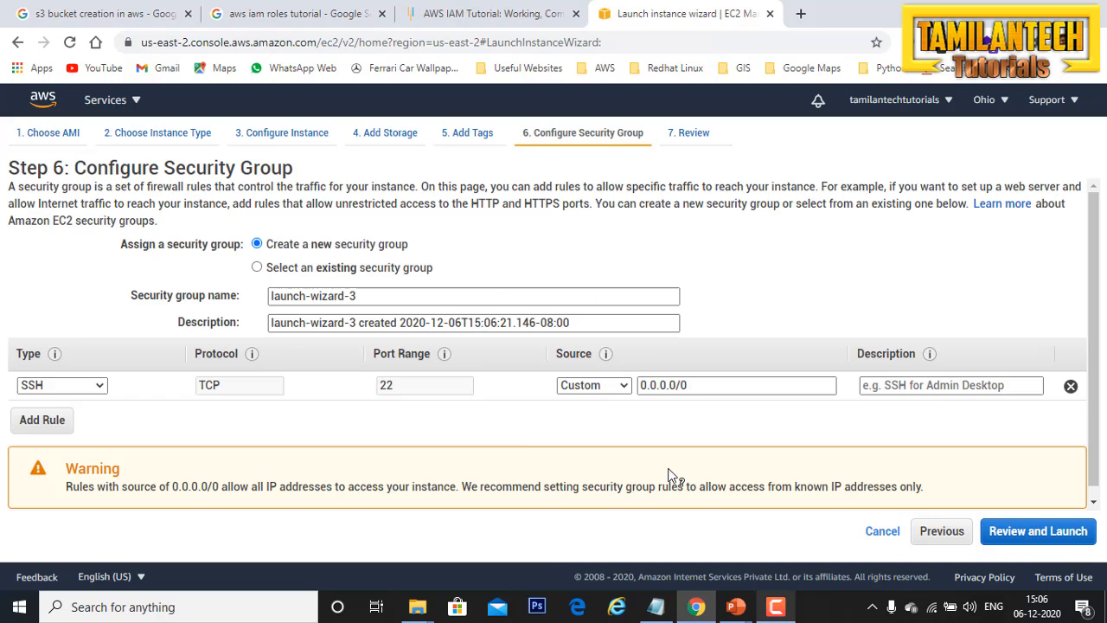
Step: Keep the default new security group with its SSH rule, review the instance settings, and proceed to key pair selection
{"action": "left_click", "coordinate": [1032, 531]}
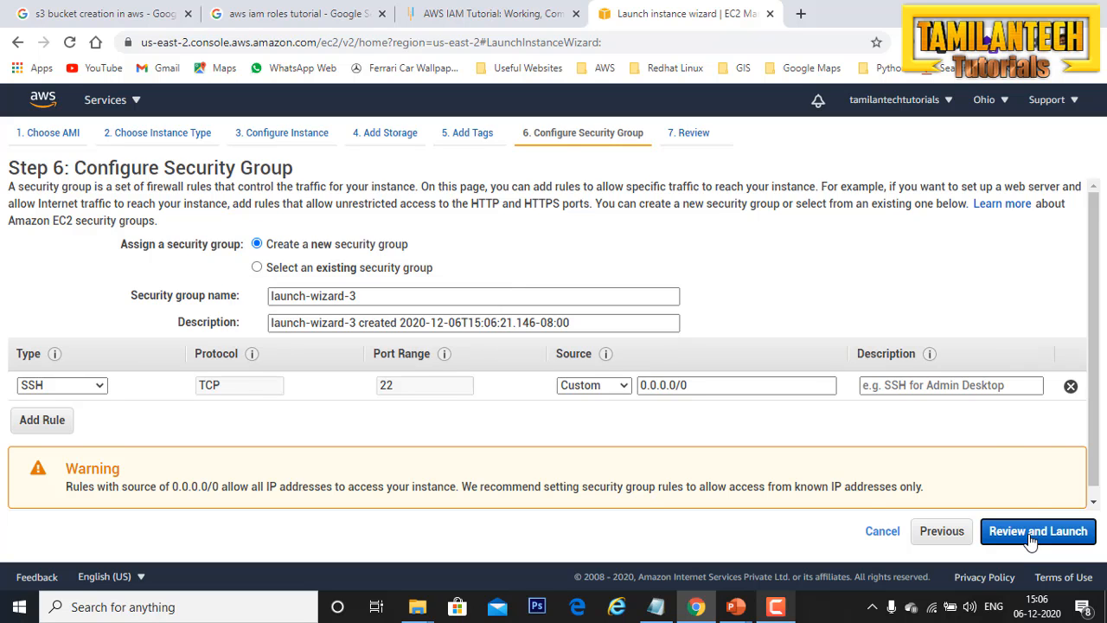
{"action": "scroll", "coordinate": [725, 426], "scroll_direction": "down", "scroll_amount": 1}
{"action": "scroll", "coordinate": [725, 425], "scroll_direction": "down", "scroll_amount": 3}
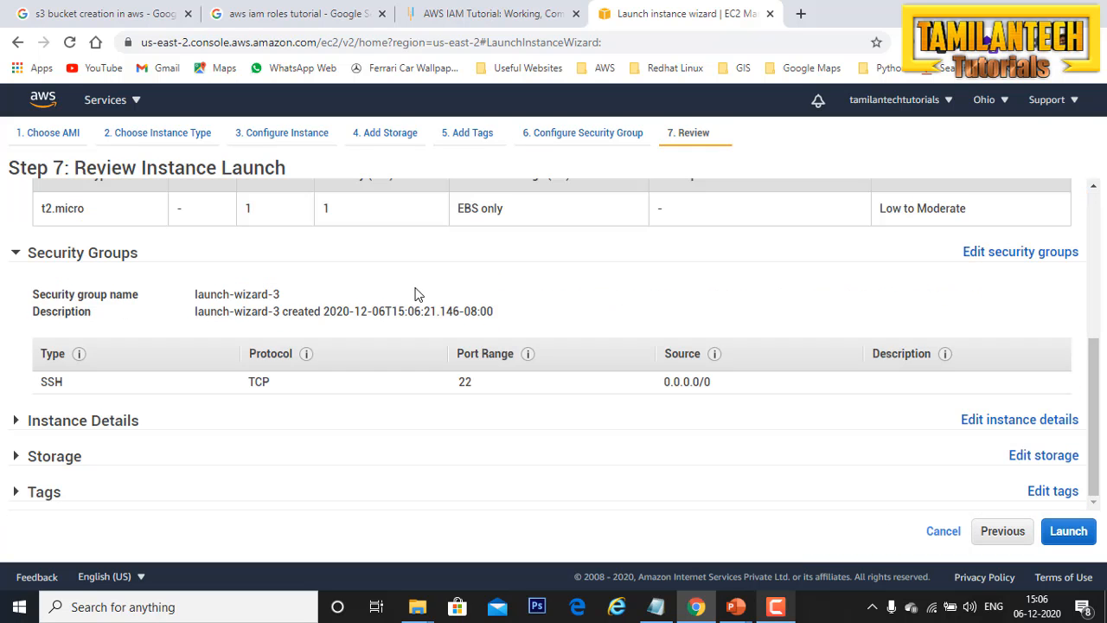
{"action": "scroll", "coordinate": [354, 436], "scroll_direction": "down", "scroll_amount": 5}
{"action": "left_click", "coordinate": [1068, 531]}
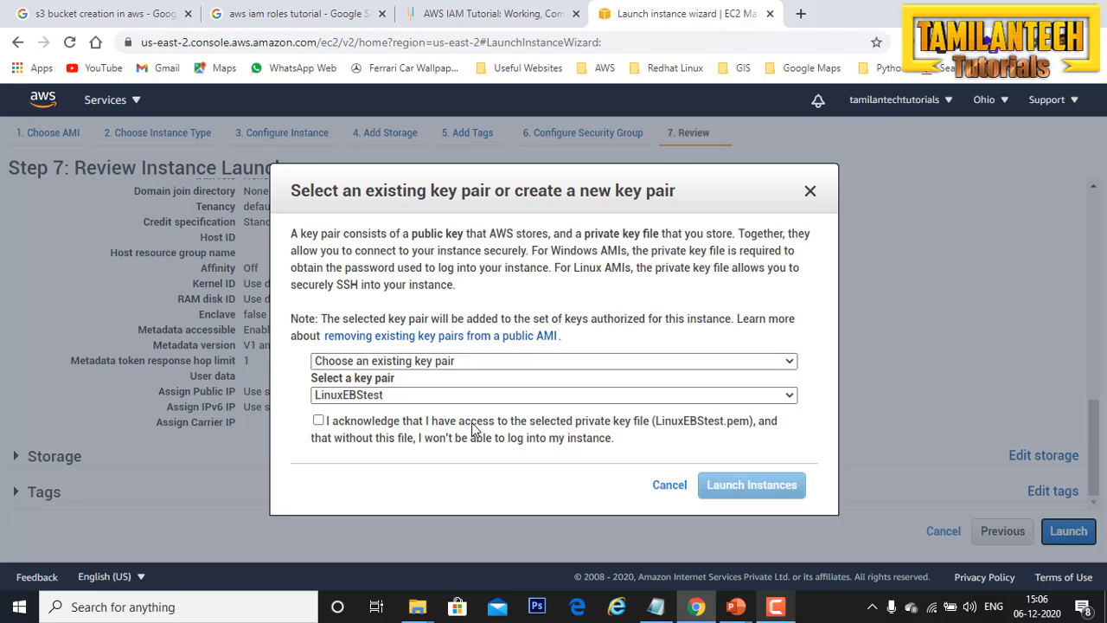
Step: Keep the existing LinuxEBStest key pair, acknowledge access to its private key file, and check the other key pair options
{"action": "left_click", "coordinate": [318, 421]}
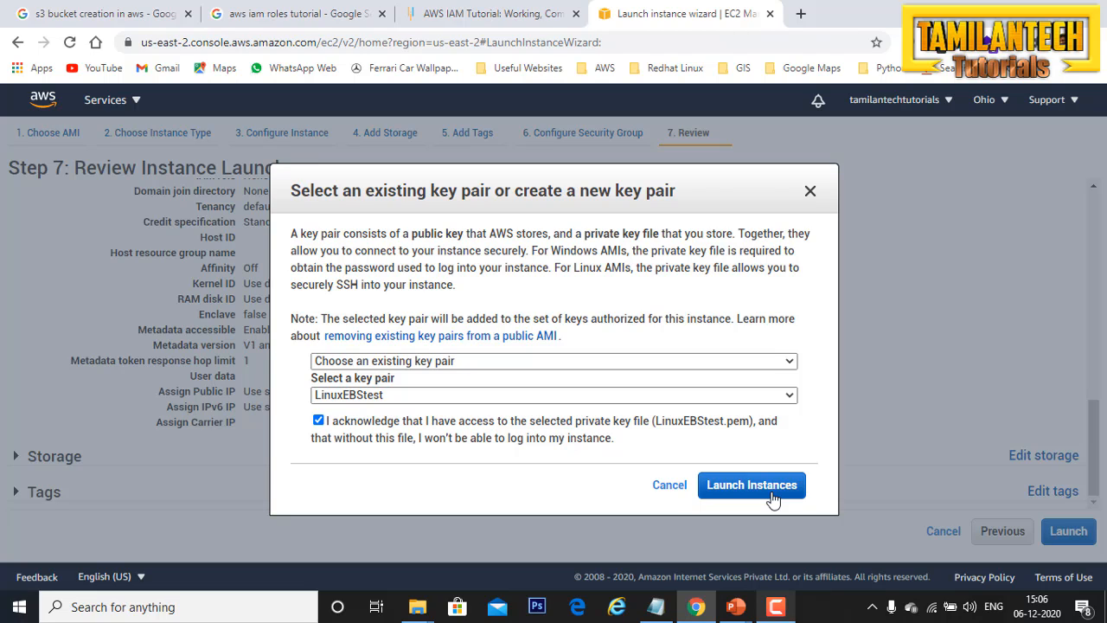
{"action": "left_click", "coordinate": [764, 361]}
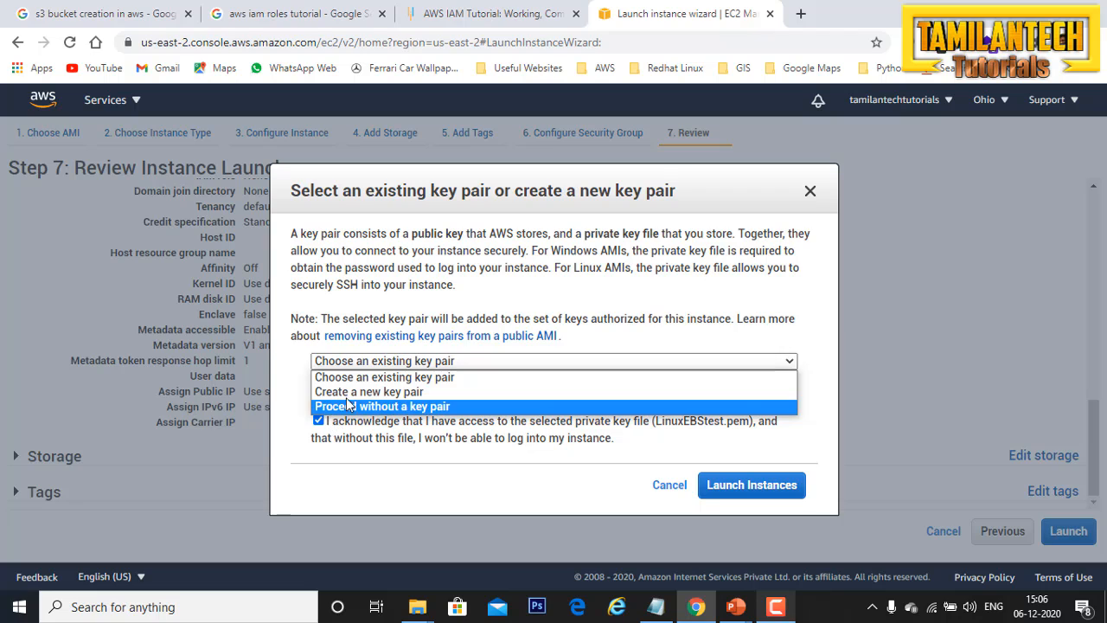
{"action": "left_click", "coordinate": [824, 368]}
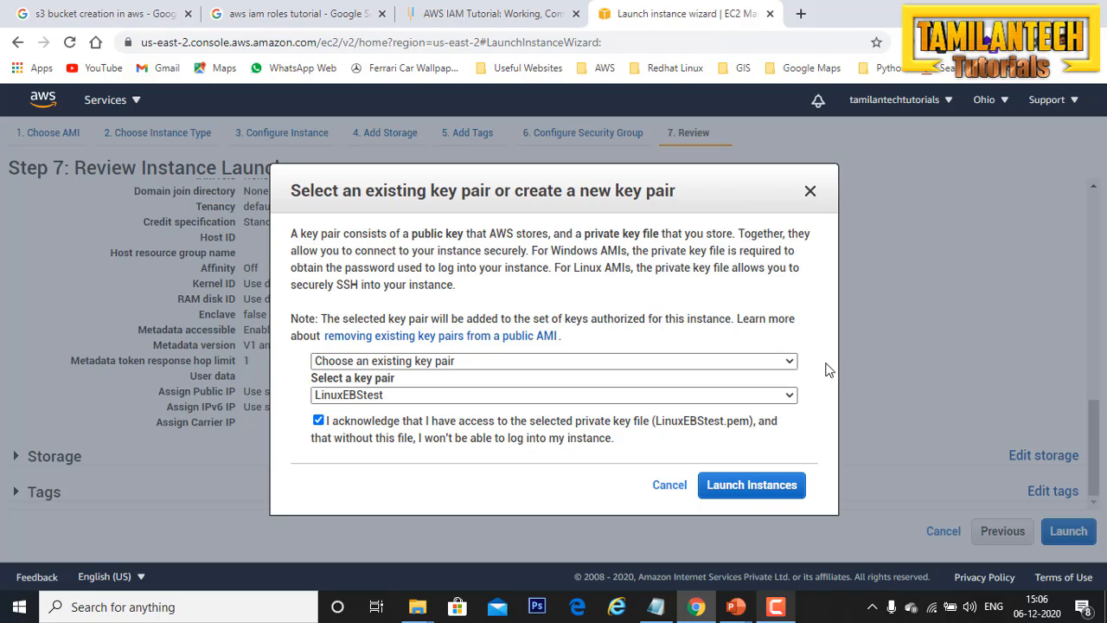
Step: Launch the instance with the LinuxEBStest key pair and copy the public IPv4 address of the S3 admin access demo instance
{"action": "left_click", "coordinate": [763, 499]}
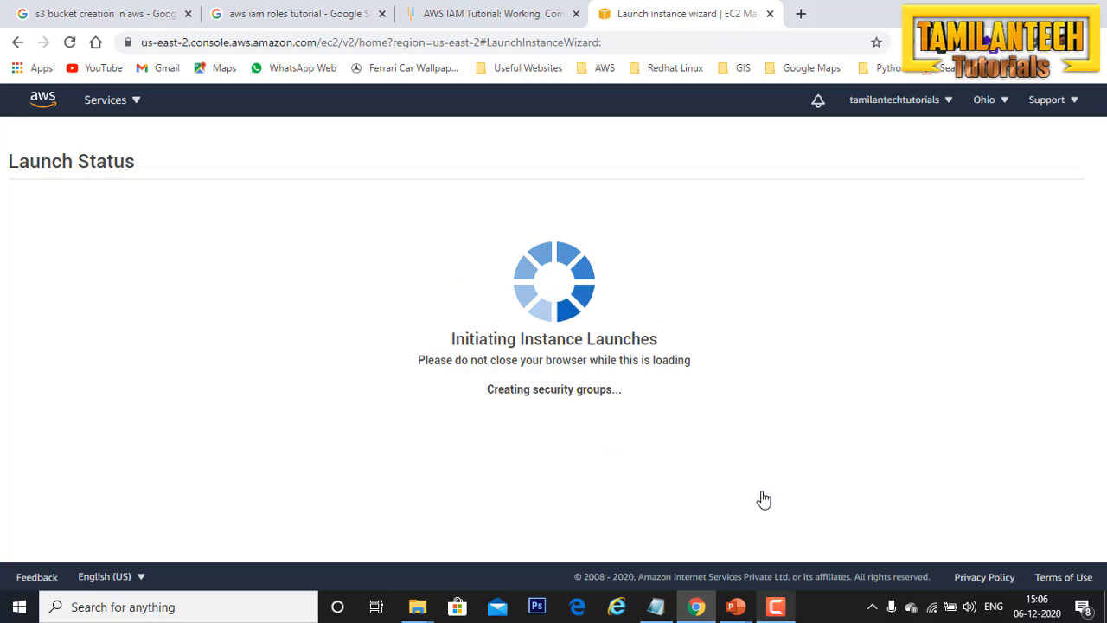
{"action": "left_click", "coordinate": [1038, 545]}
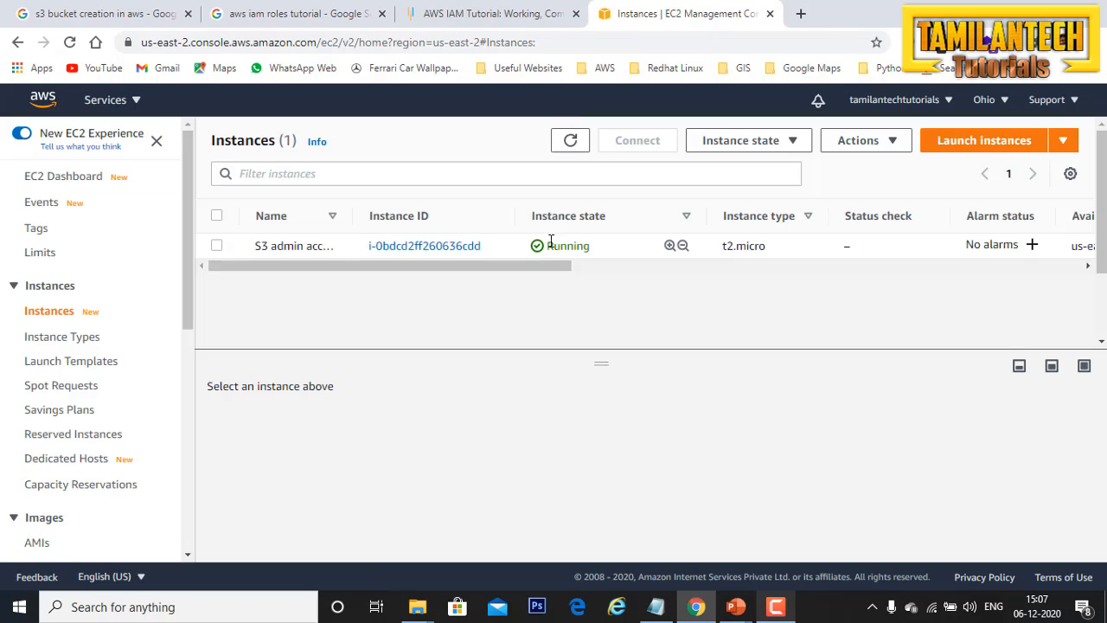
{"action": "left_click", "coordinate": [216, 247]}
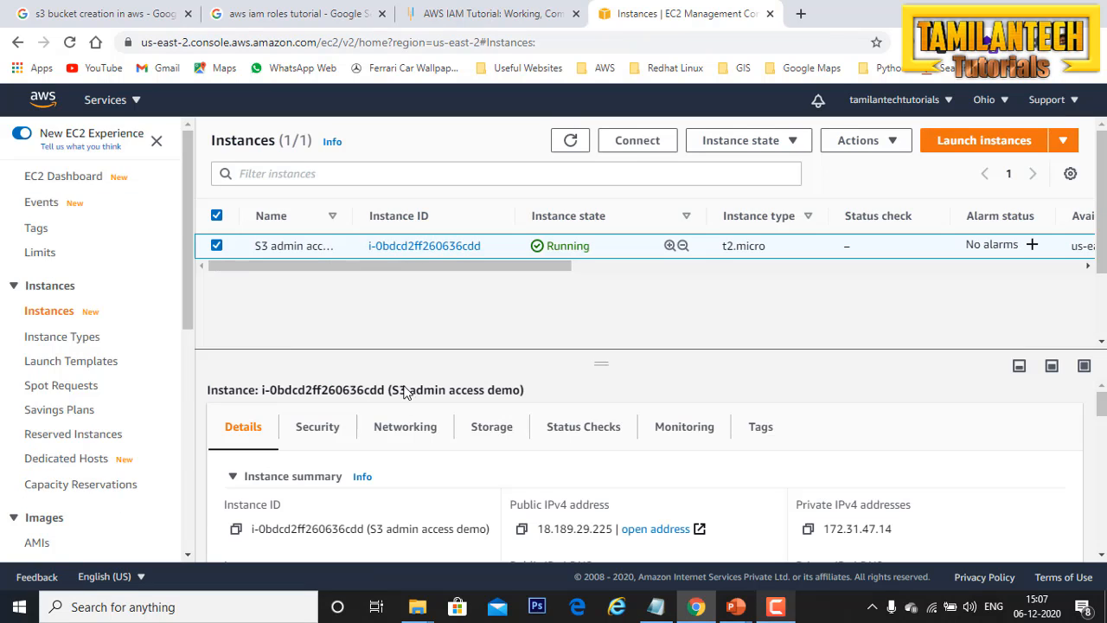
{"action": "scroll", "coordinate": [608, 455], "scroll_direction": "down", "scroll_amount": 1}
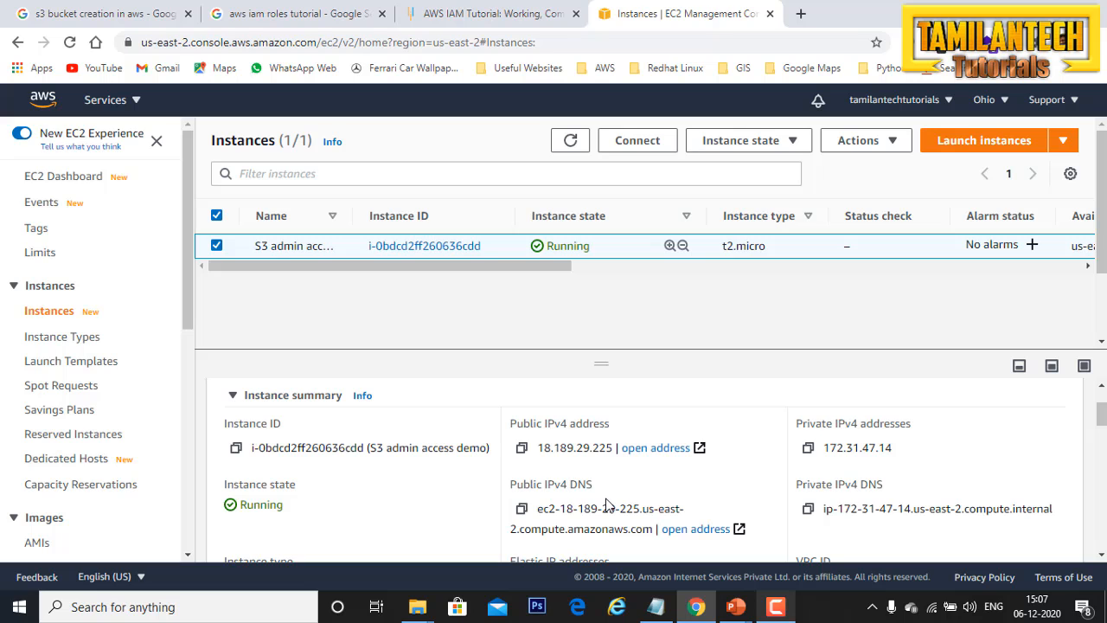
{"action": "left_click", "coordinate": [522, 447]}
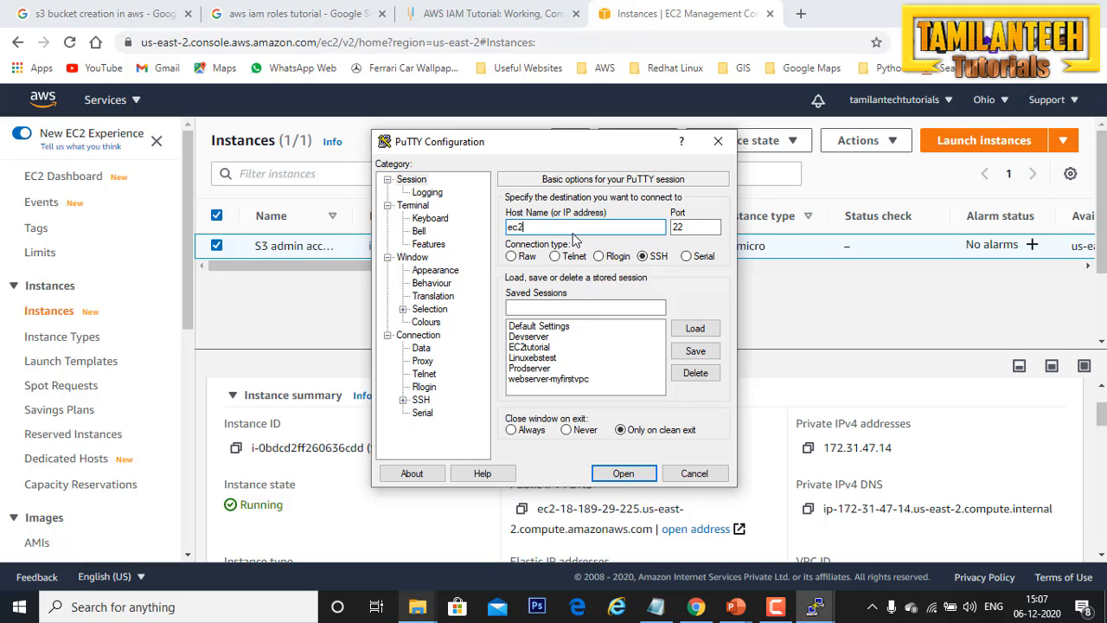
{"action": "type", "text": "ser@"}
{"action": "key", "text": "ctrl+v"}
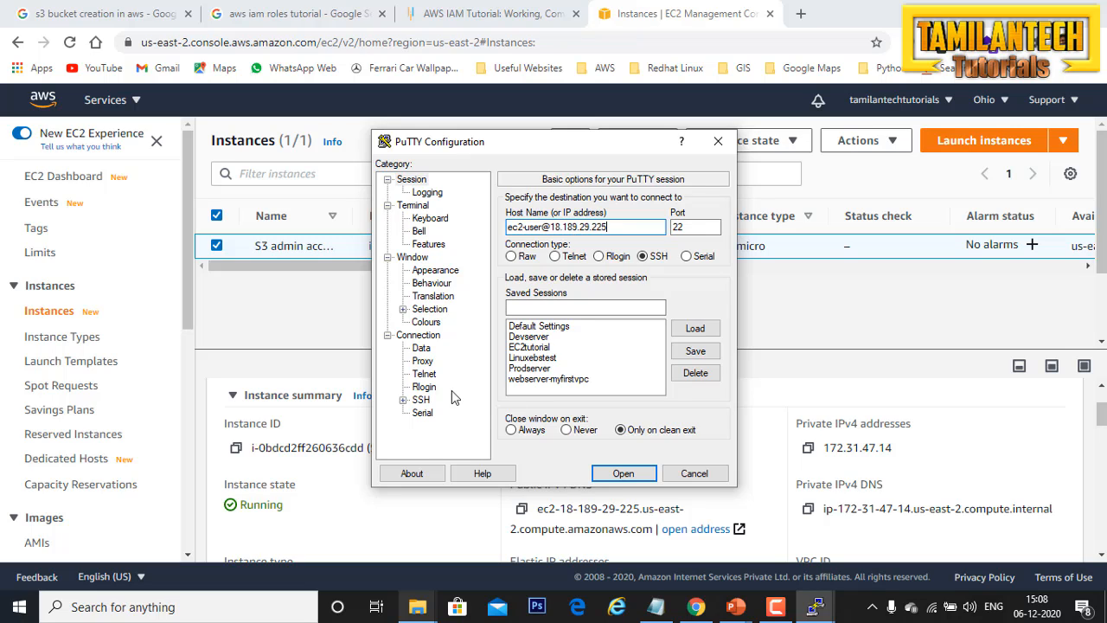
Step: Load the LinuxEBStest private key file from the EBS Test folder for SSH authentication
{"action": "left_click", "coordinate": [403, 400]}
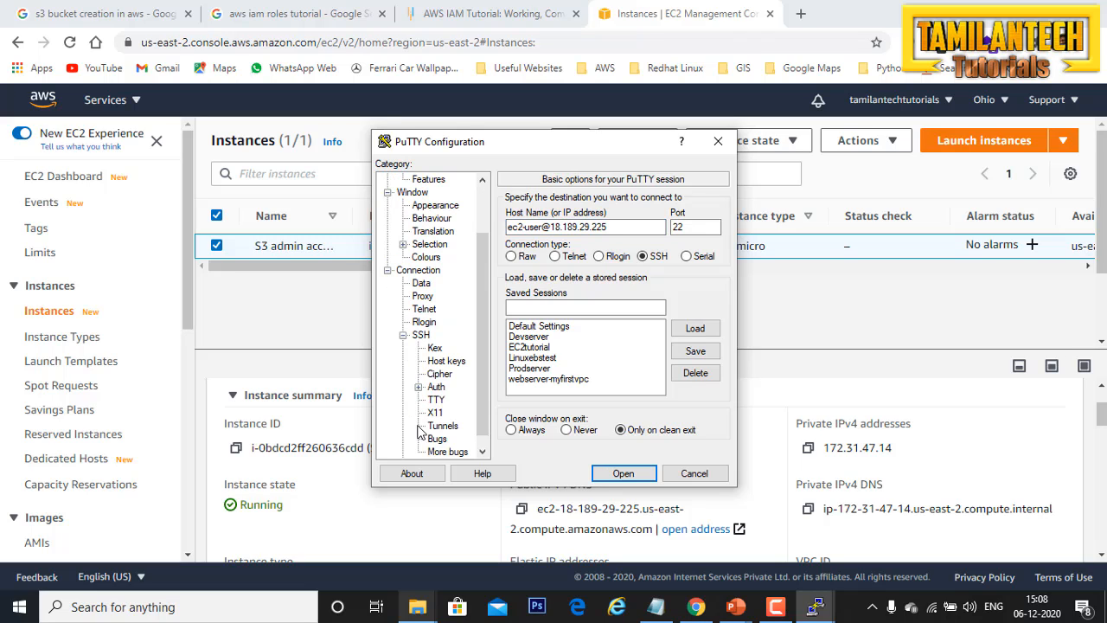
{"action": "left_click", "coordinate": [437, 387]}
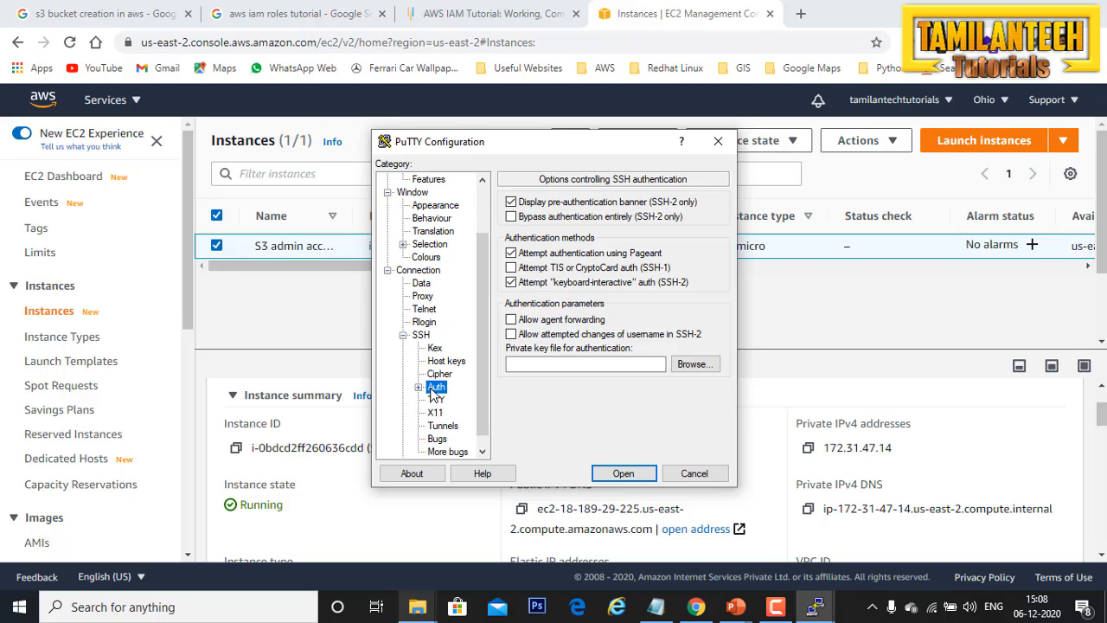
{"action": "left_click", "coordinate": [706, 366]}
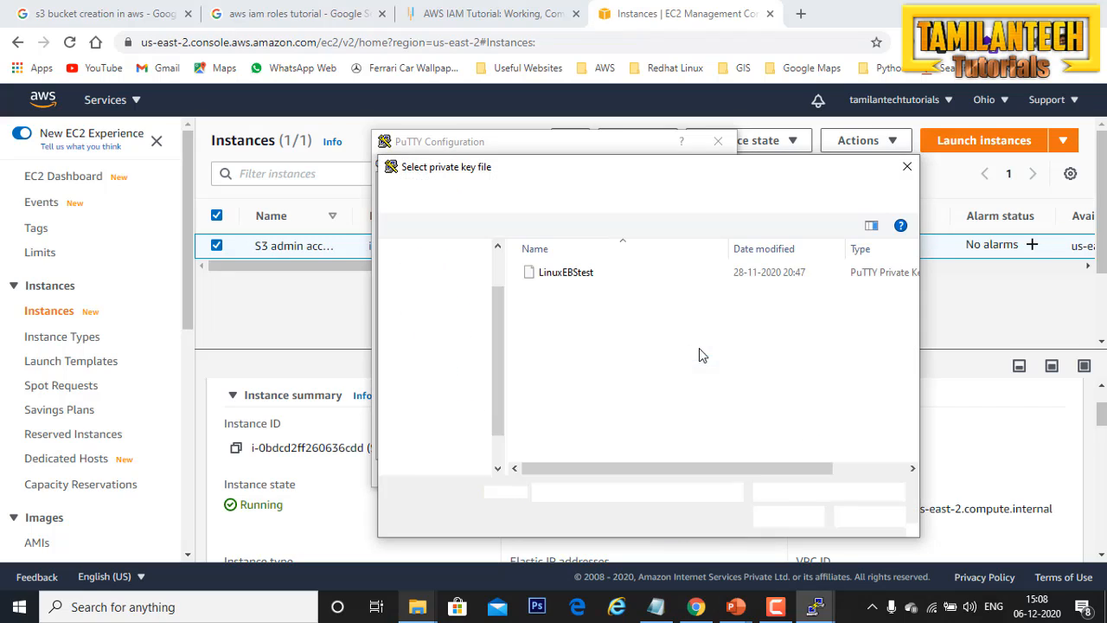
{"action": "left_click", "coordinate": [559, 275]}
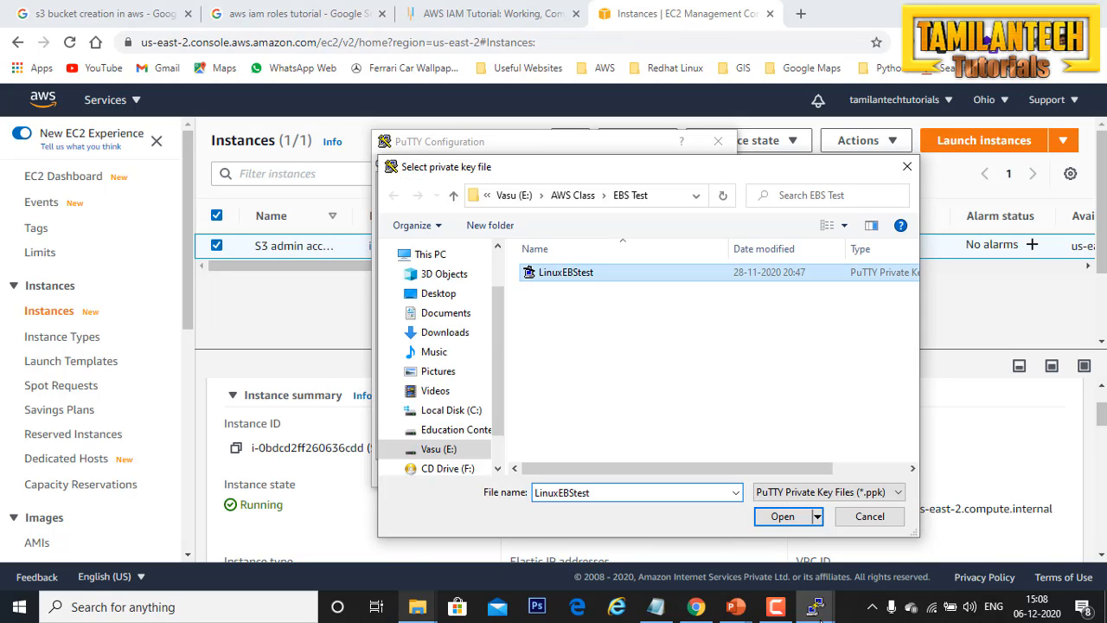
{"action": "left_click", "coordinate": [775, 517]}
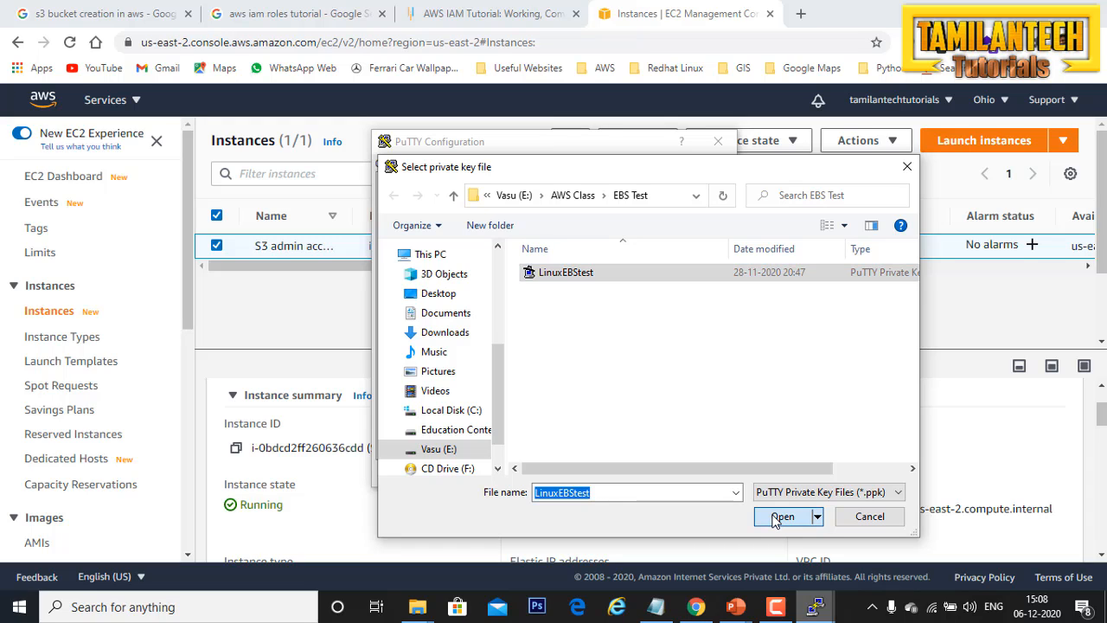
{"action": "left_click", "coordinate": [773, 516]}
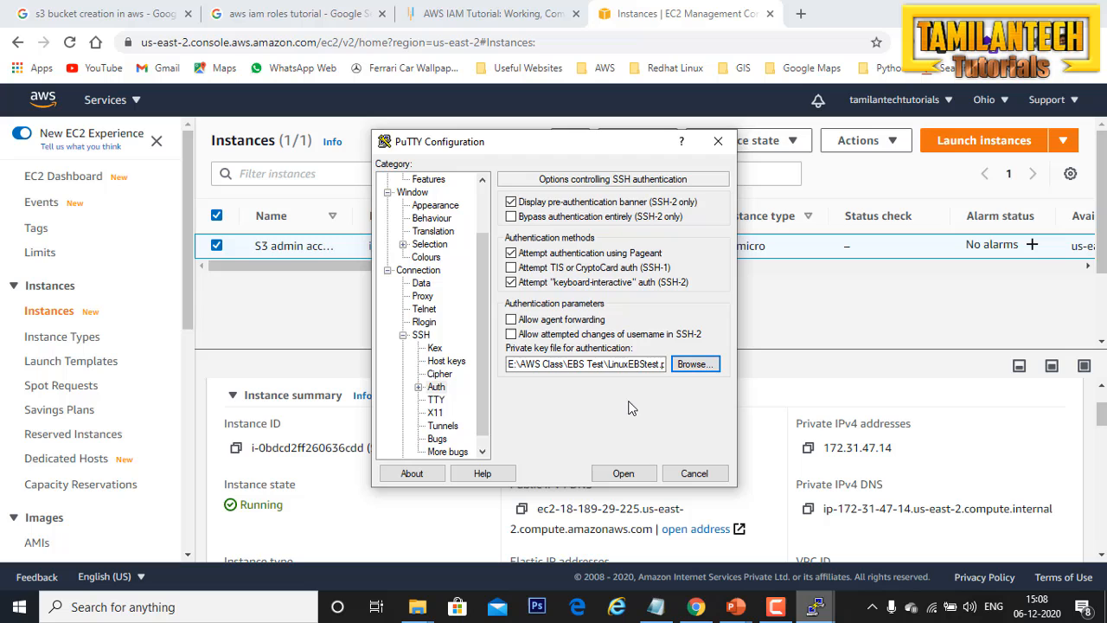
Step: Open the SSH connection to the instance and accept the server's host key
{"action": "left_click", "coordinate": [608, 476]}
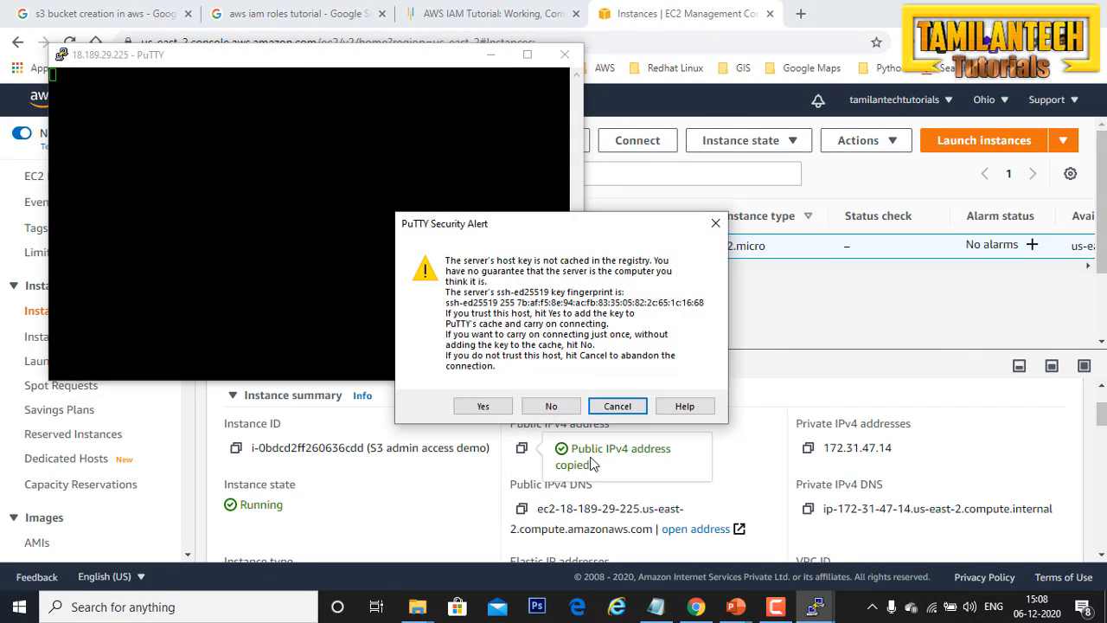
{"action": "left_click", "coordinate": [490, 408]}
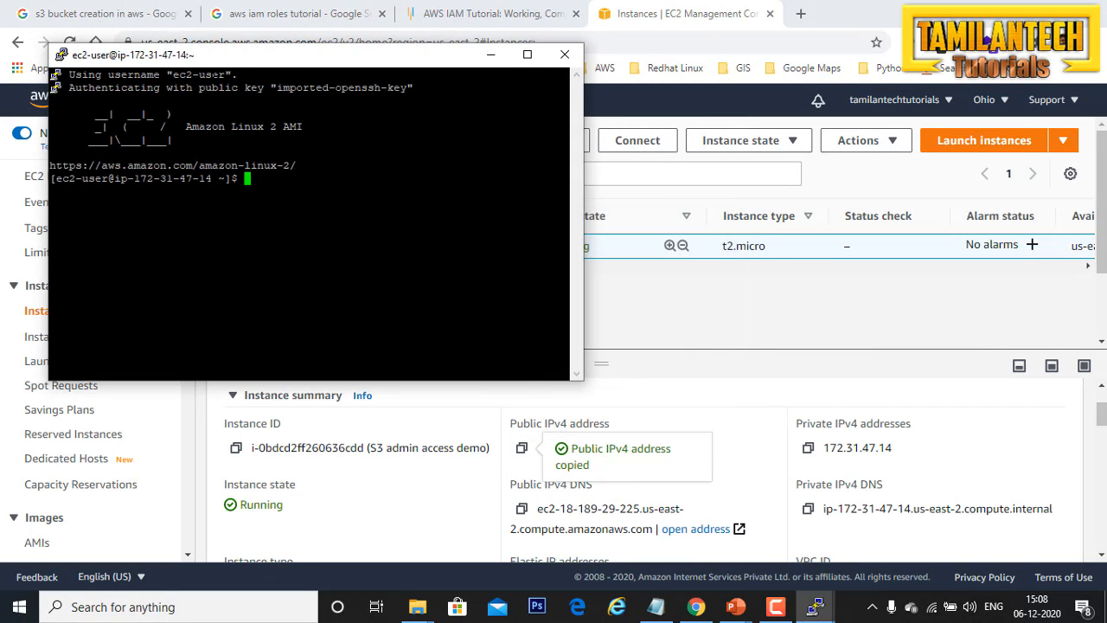
{"action": "left_click_drag", "start_coordinate": [231, 65], "coordinate": [453, 104]}
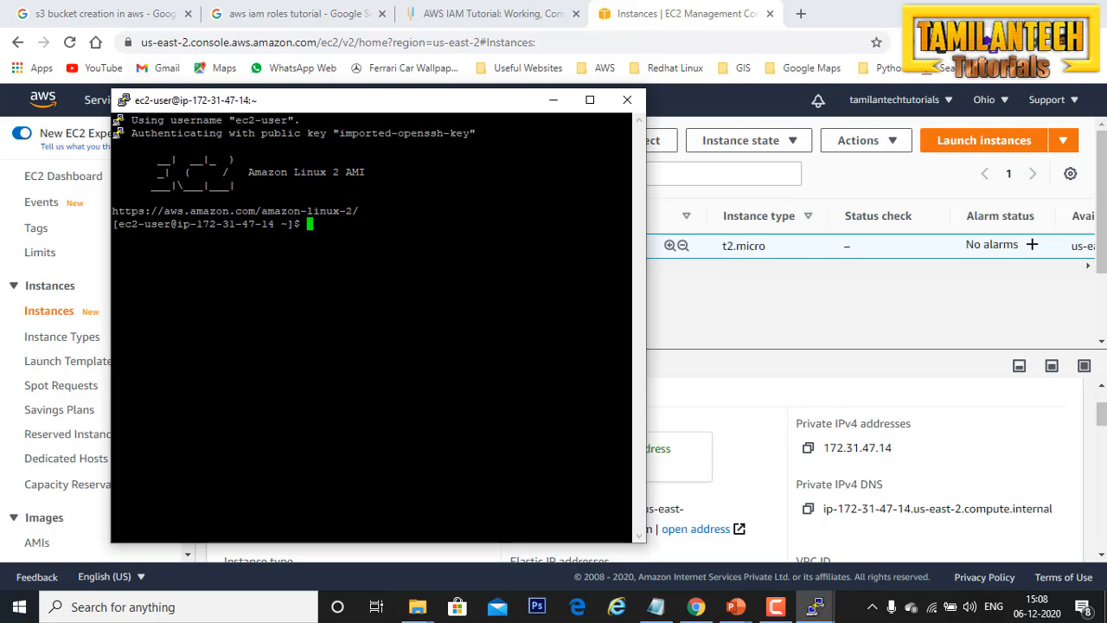
Step: Switch to the root user with "sudo su" and try to list the S3 buckets with "aws s3 ls"
{"action": "type", "text": "sudo su"}
{"action": "key", "text": "Return"}
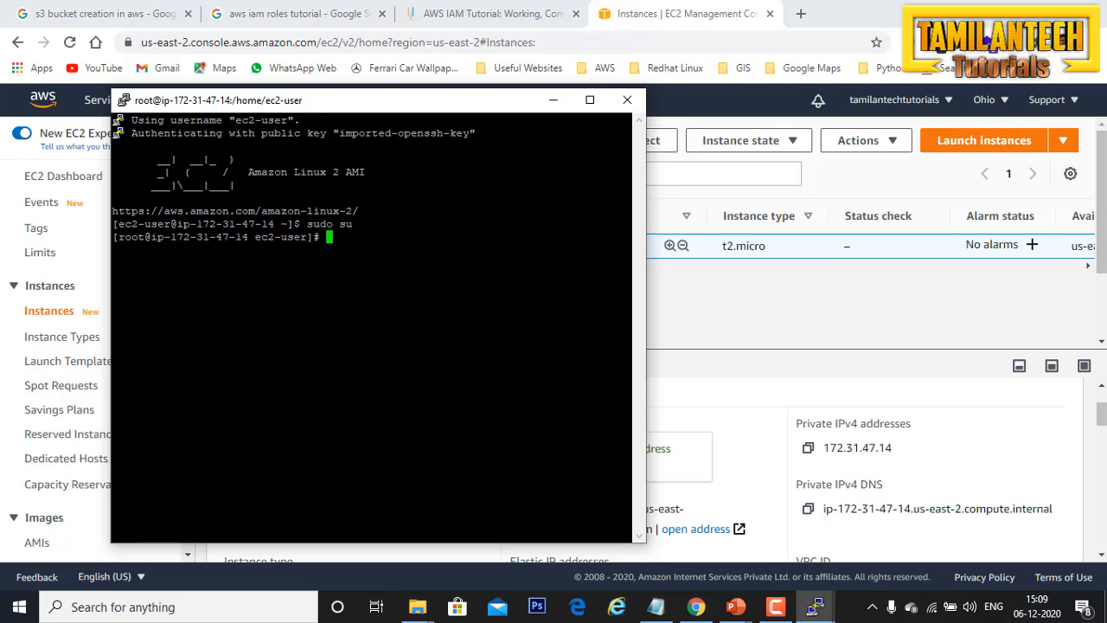
{"action": "type", "text": "aws s3 ls"}
{"action": "key", "text": "Return"}
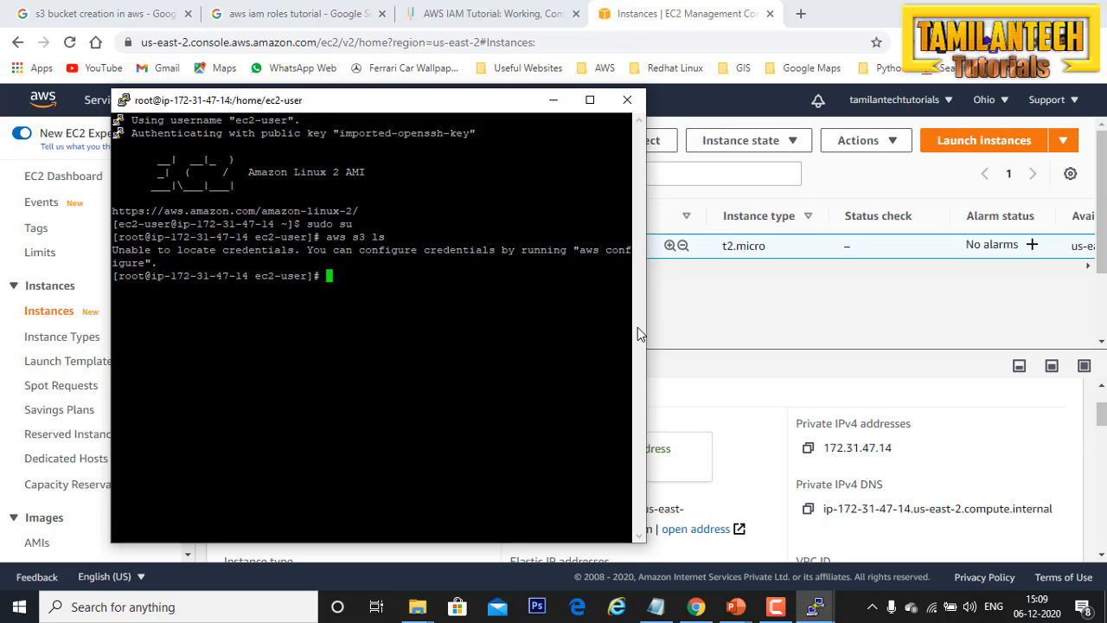
{"action": "left_click_drag", "start_coordinate": [646, 334], "coordinate": [853, 334]}
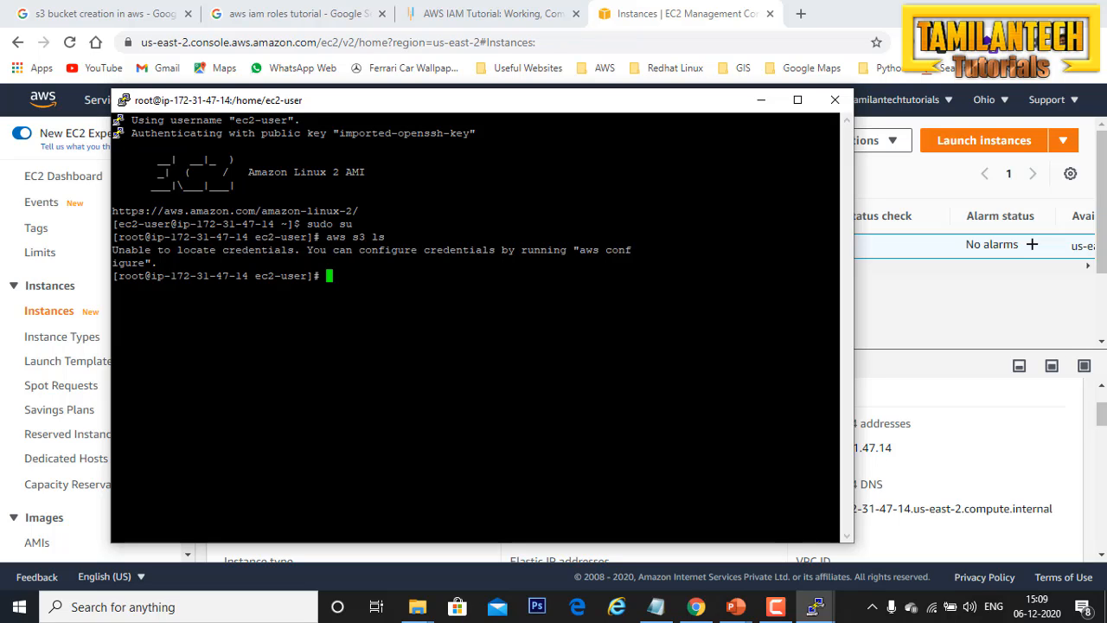
Step: Return to the EC2 console and attach the S3-adminaccess IAM role to the S3 admin access demo instance
{"action": "left_click", "coordinate": [921, 291]}
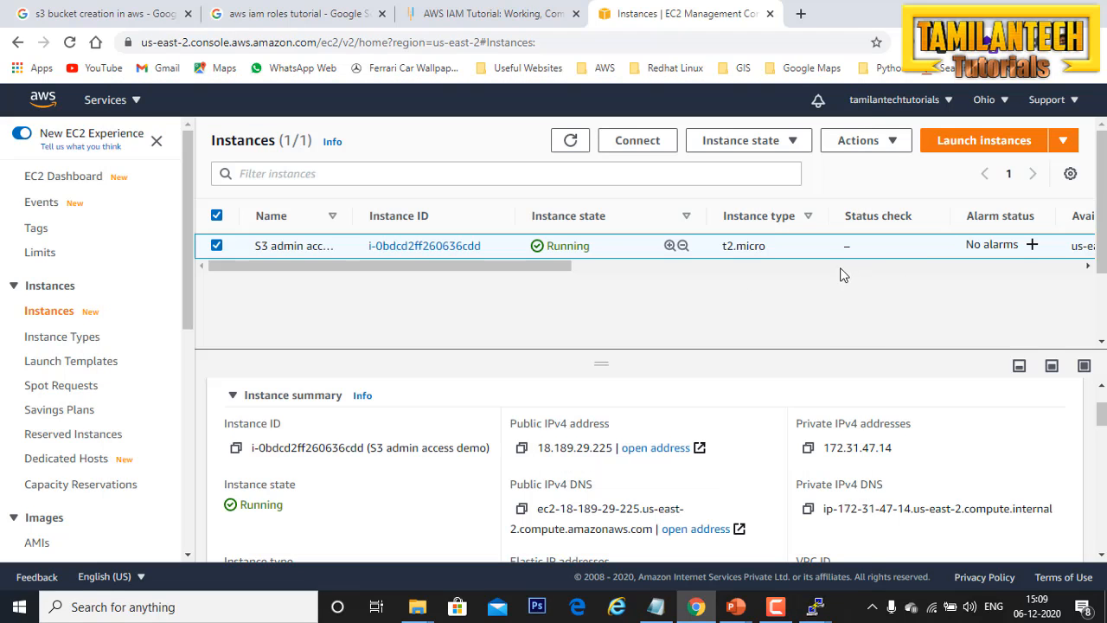
{"action": "left_click", "coordinate": [869, 145]}
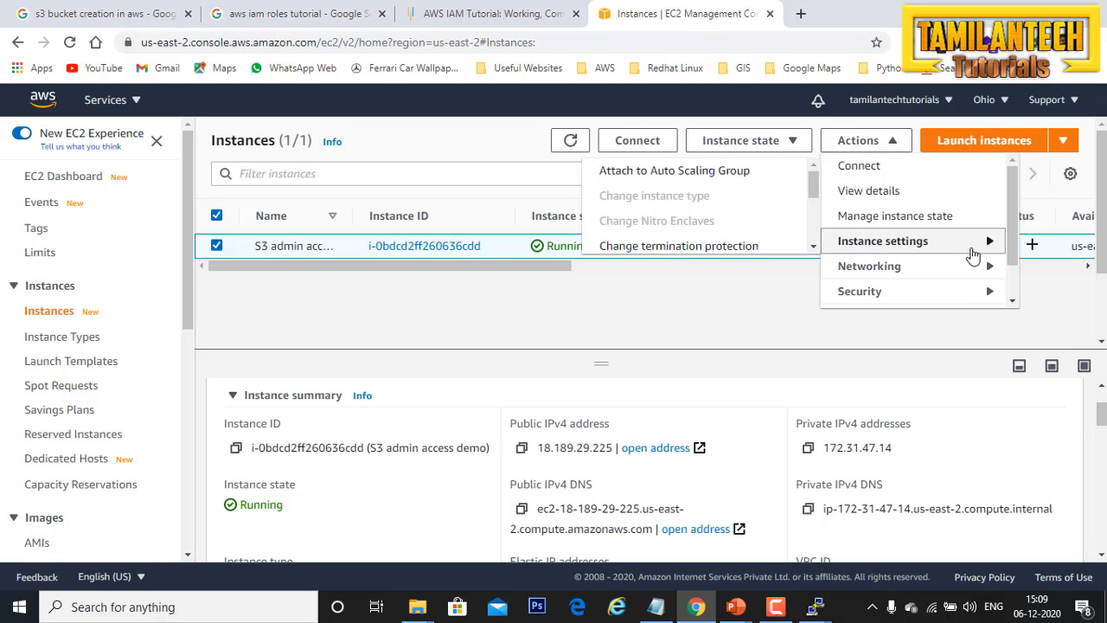
{"action": "mouse_move", "coordinate": [981, 294]}
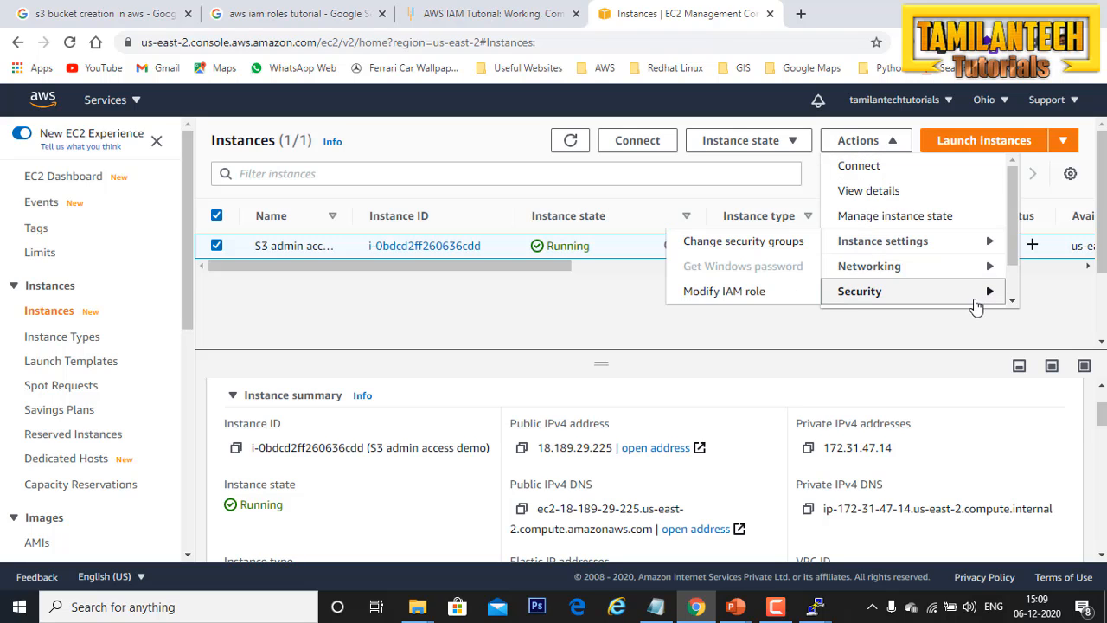
{"action": "left_click", "coordinate": [758, 298]}
{"action": "left_click", "coordinate": [452, 356]}
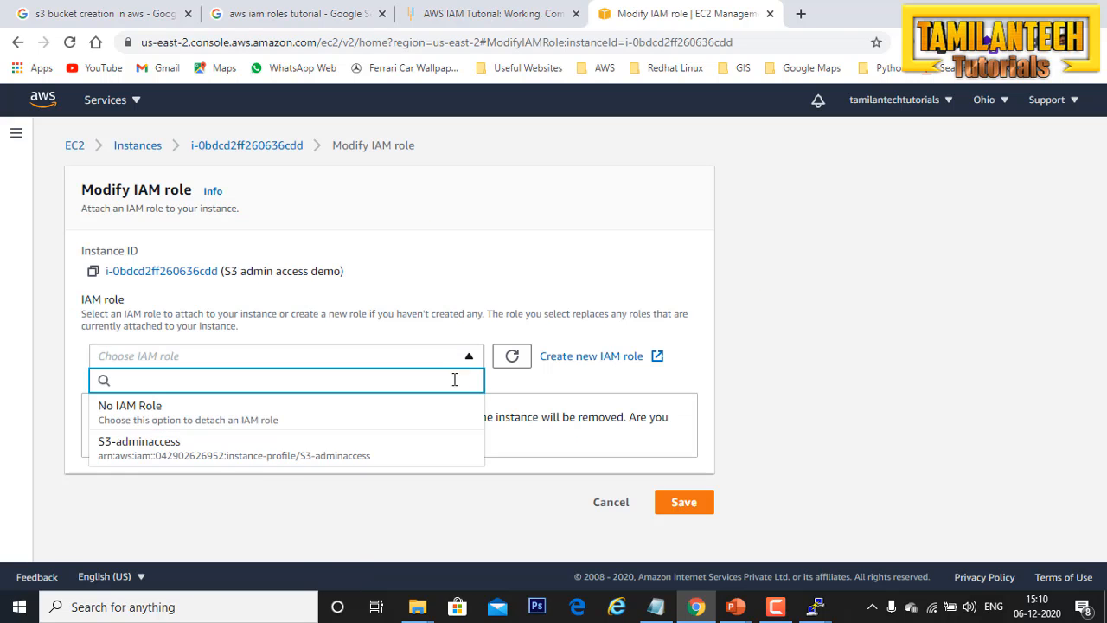
{"action": "left_click", "coordinate": [183, 450]}
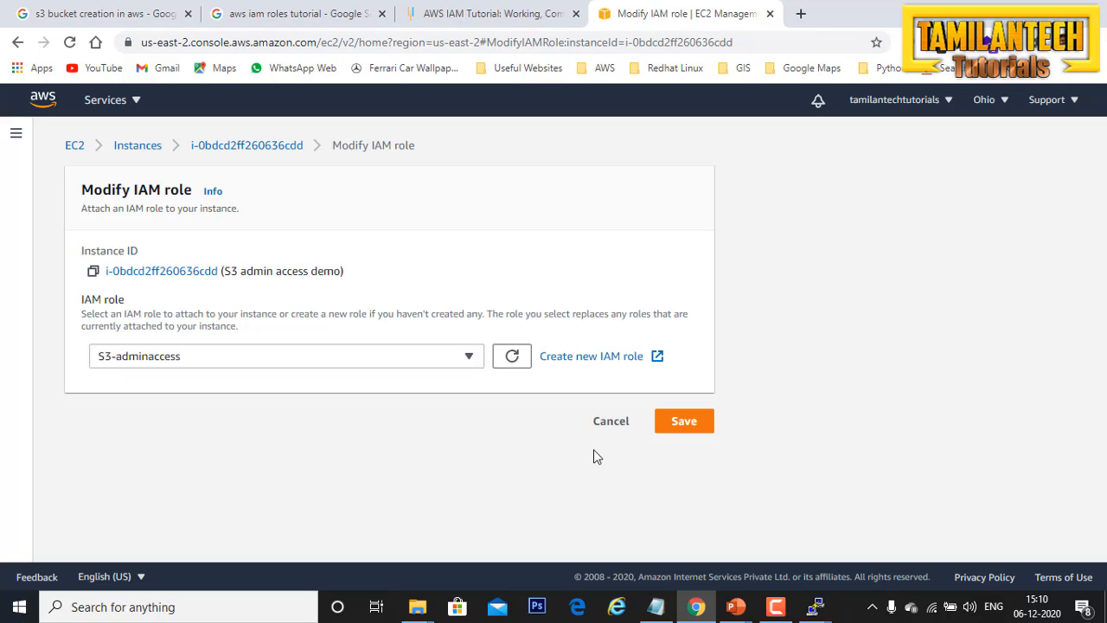
{"action": "left_click", "coordinate": [685, 424]}
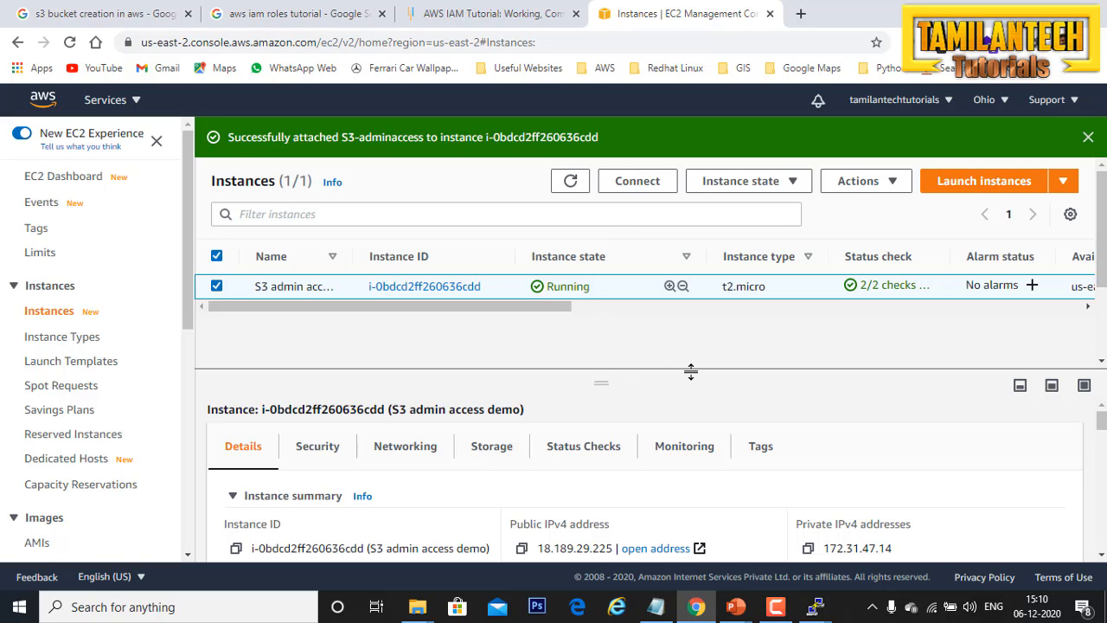
Step: Switch back to the PuTTY session, rerun "aws s3 ls", and highlight the listed bucket name
{"action": "mouse_move", "coordinate": [818, 605]}
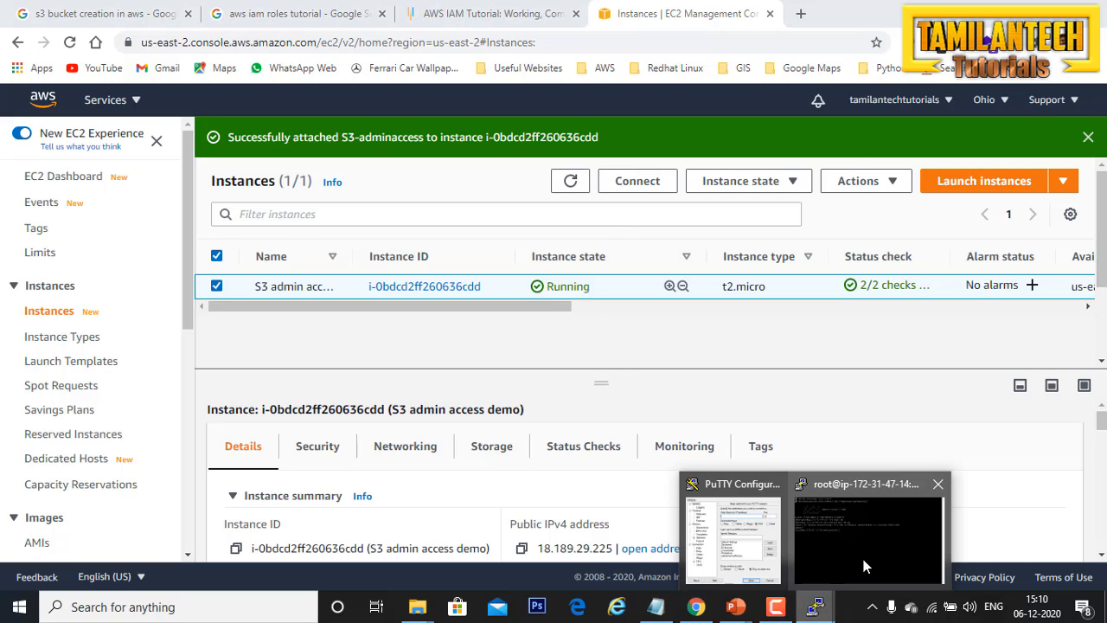
{"action": "left_click", "coordinate": [863, 556]}
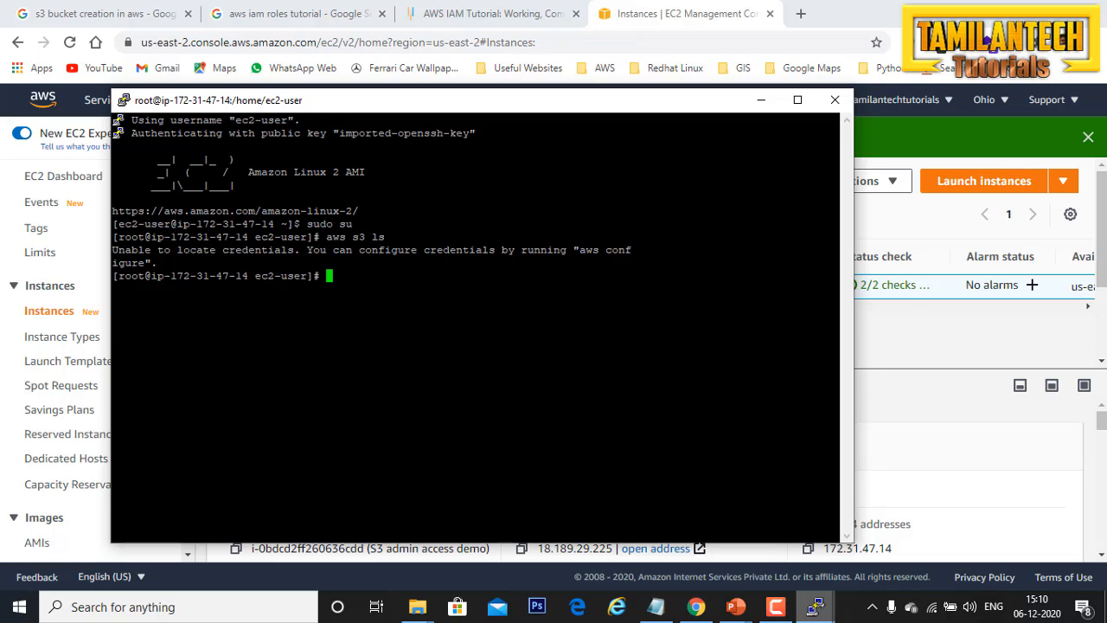
{"action": "key", "text": "Up"}
{"action": "key", "text": "Return"}
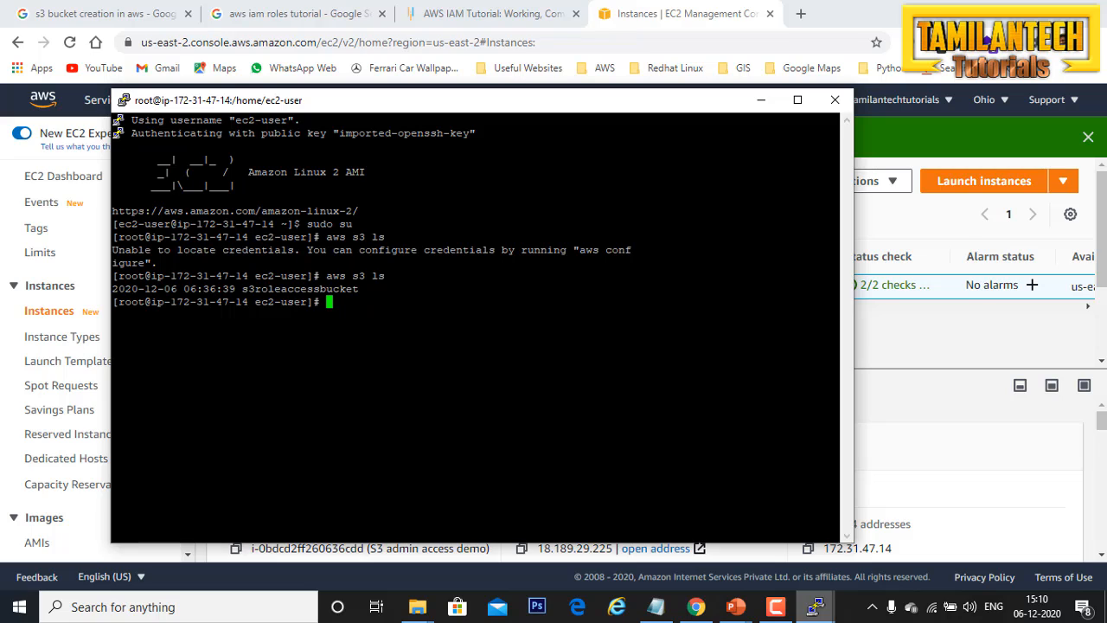
{"action": "left_click_drag", "start_coordinate": [360, 289], "coordinate": [245, 295]}
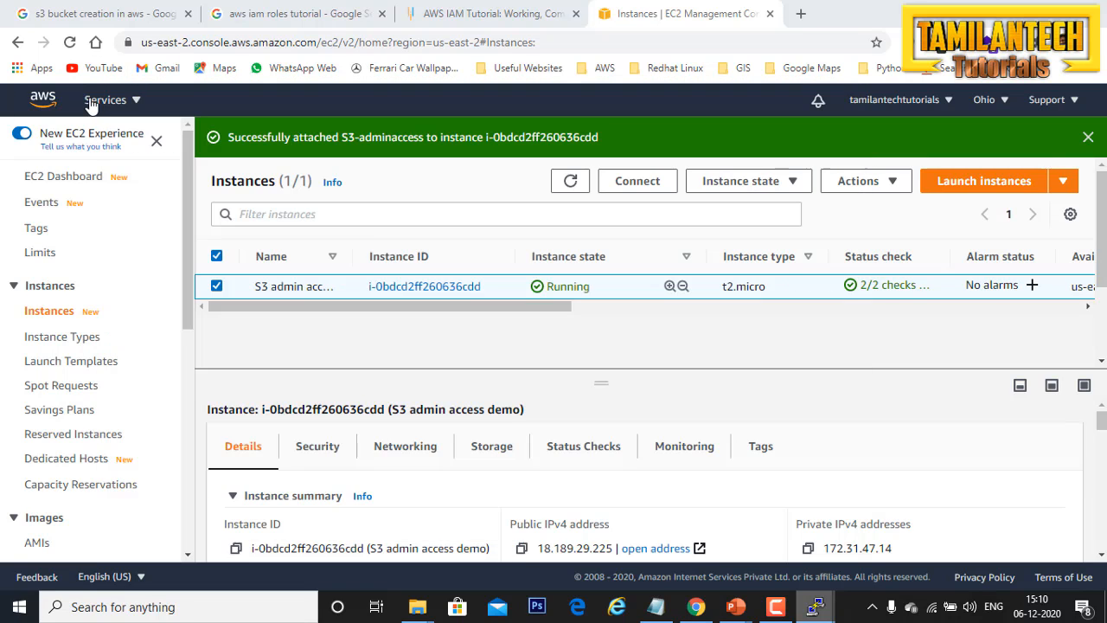
Step: Compare the terminal listing with the S3 console's bucket list, and return to the PuTTY session by way of the EC2 instances page
{"action": "left_click", "coordinate": [89, 103]}
{"action": "left_click", "coordinate": [92, 102]}
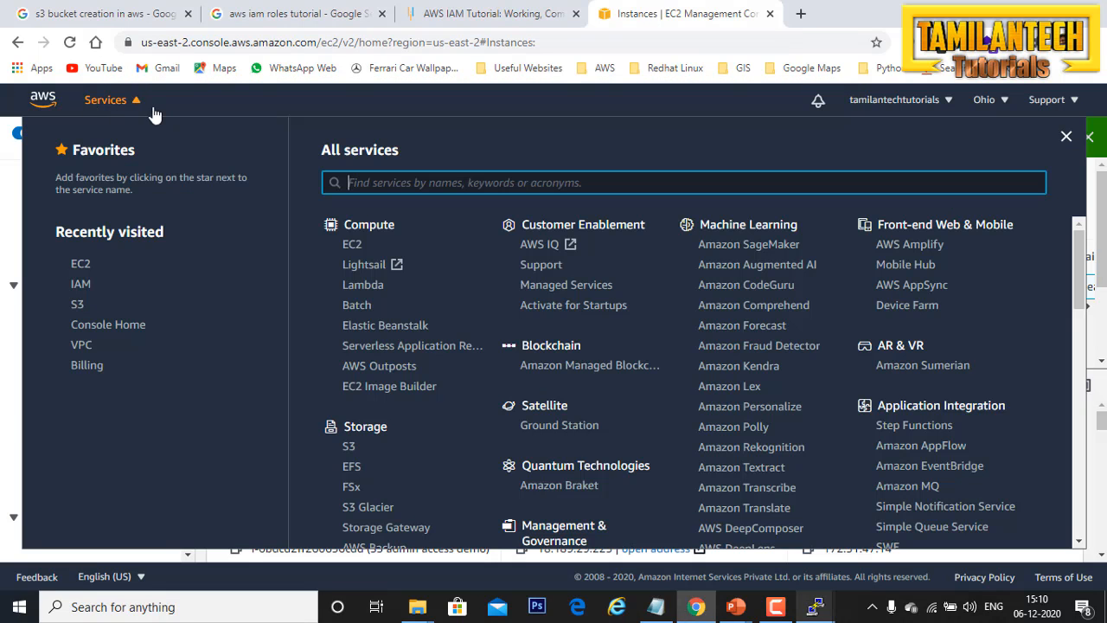
{"action": "left_click", "coordinate": [351, 447]}
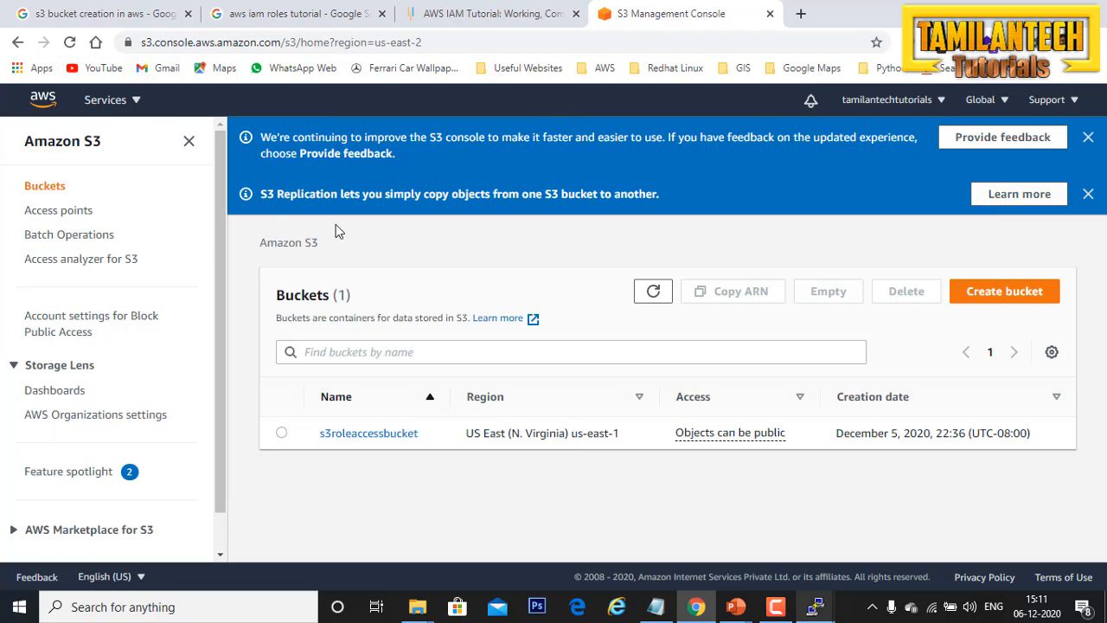
{"action": "left_click", "coordinate": [17, 43]}
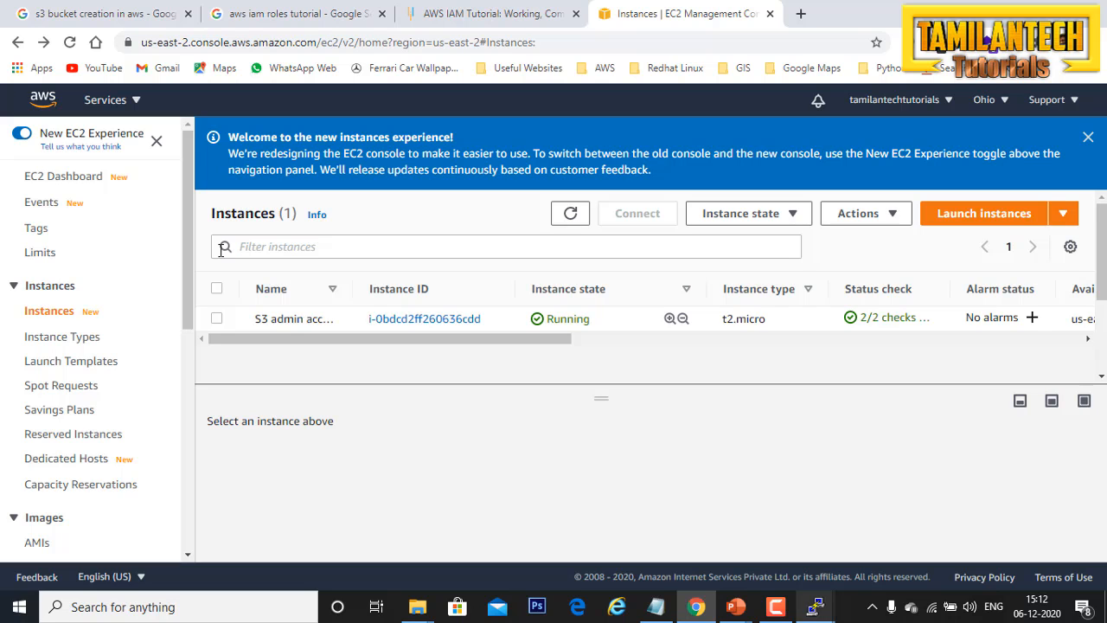
{"action": "key", "text": "alt+Tab"}
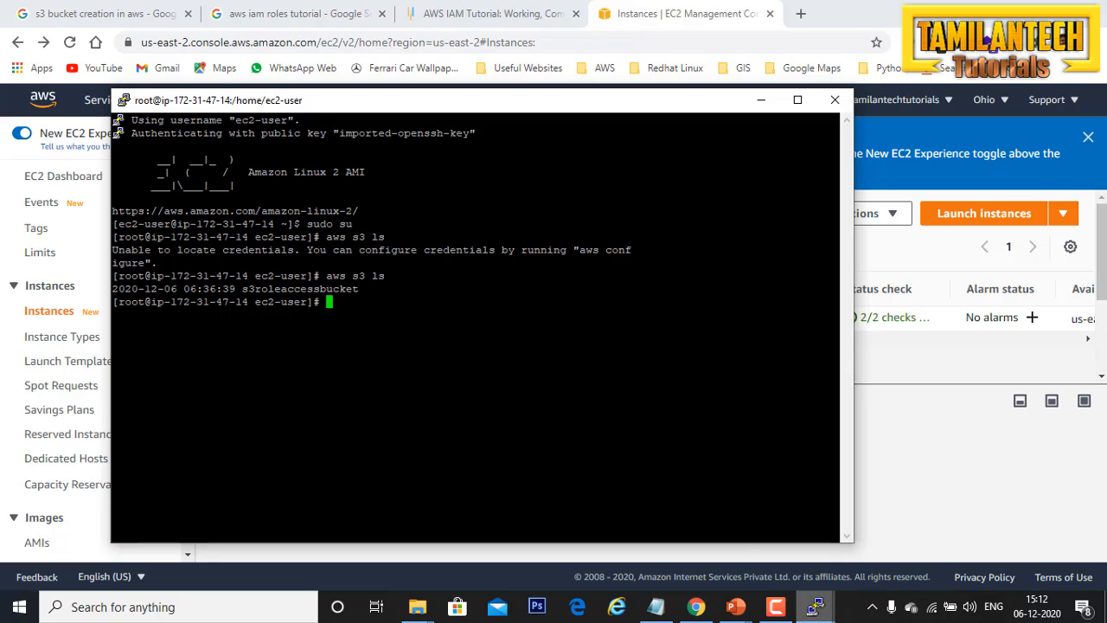
Step: Search Google in Chrome for "s3 bucket creation aws cli" and open the create-bucket command reference in a new tab
{"action": "left_click", "coordinate": [121, 17]}
{"action": "left_click_drag", "start_coordinate": [327, 115], "coordinate": [4, 91]}
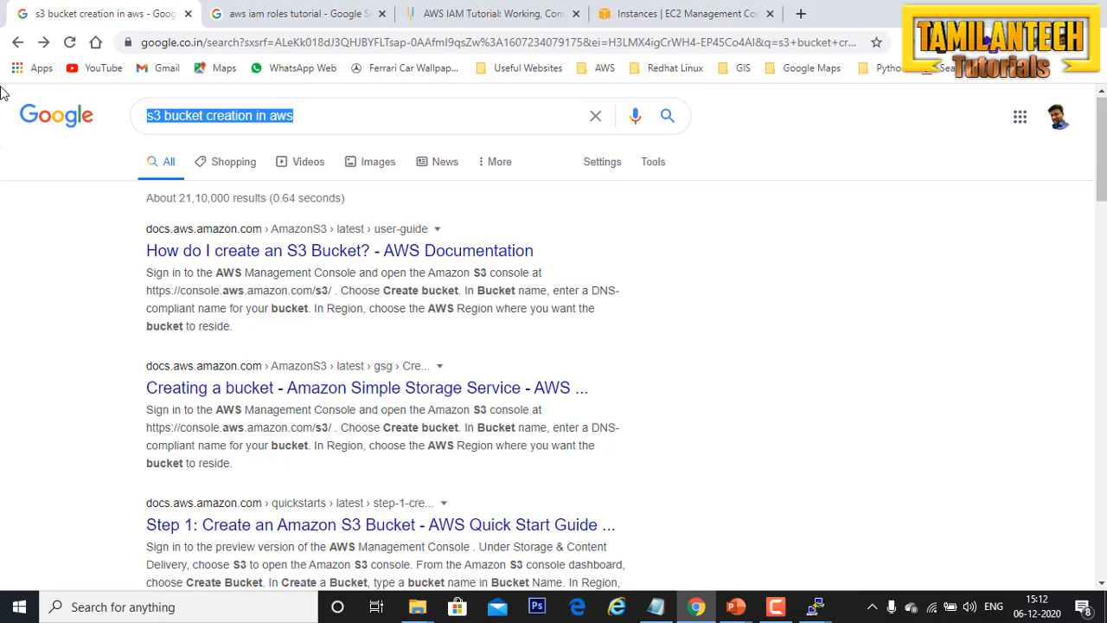
{"action": "type", "text": "s3"}
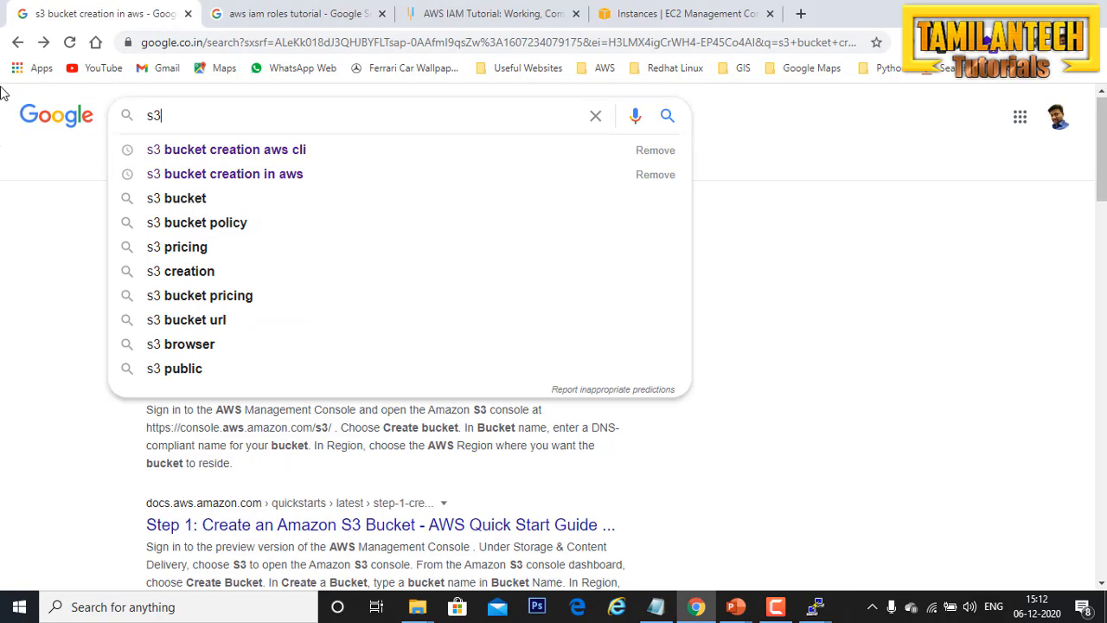
{"action": "key", "text": "Down"}
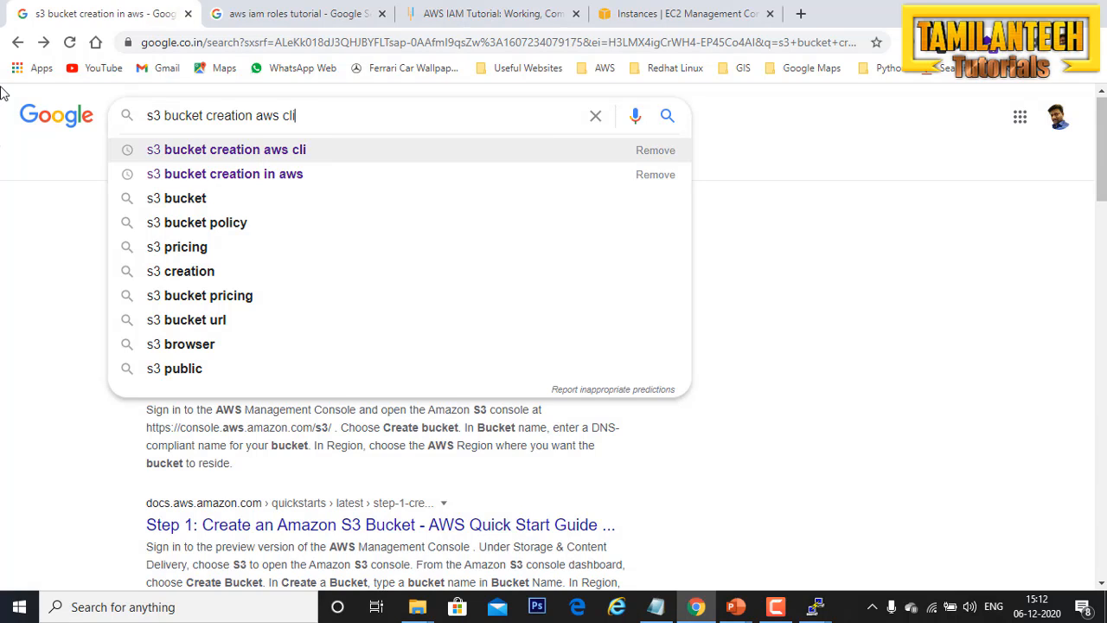
{"action": "key", "text": "Return"}
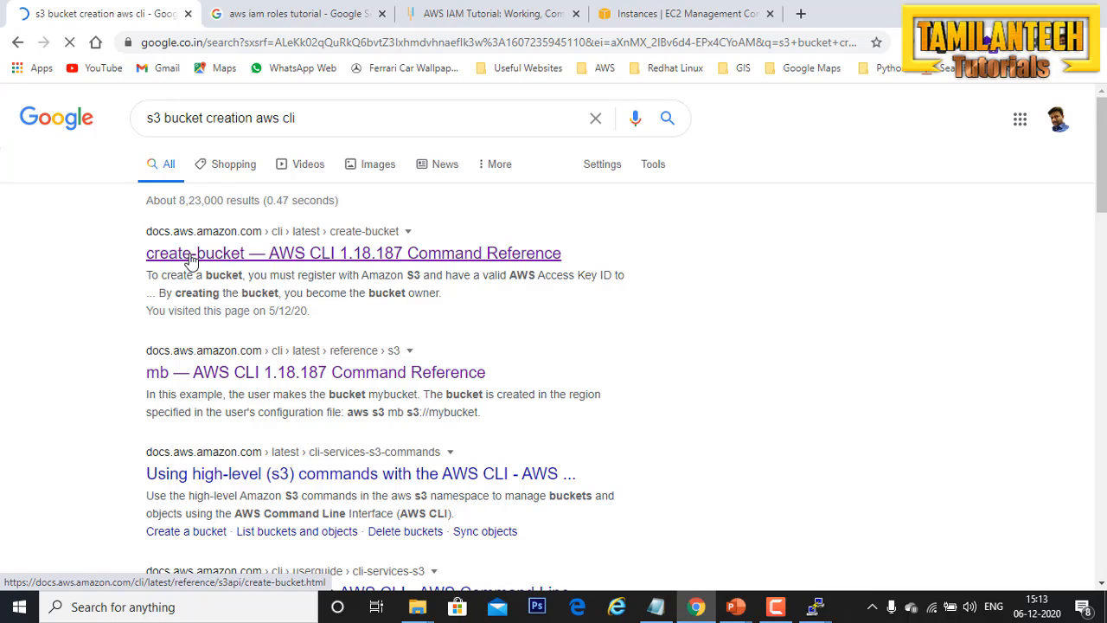
{"action": "middle_click", "coordinate": [192, 260]}
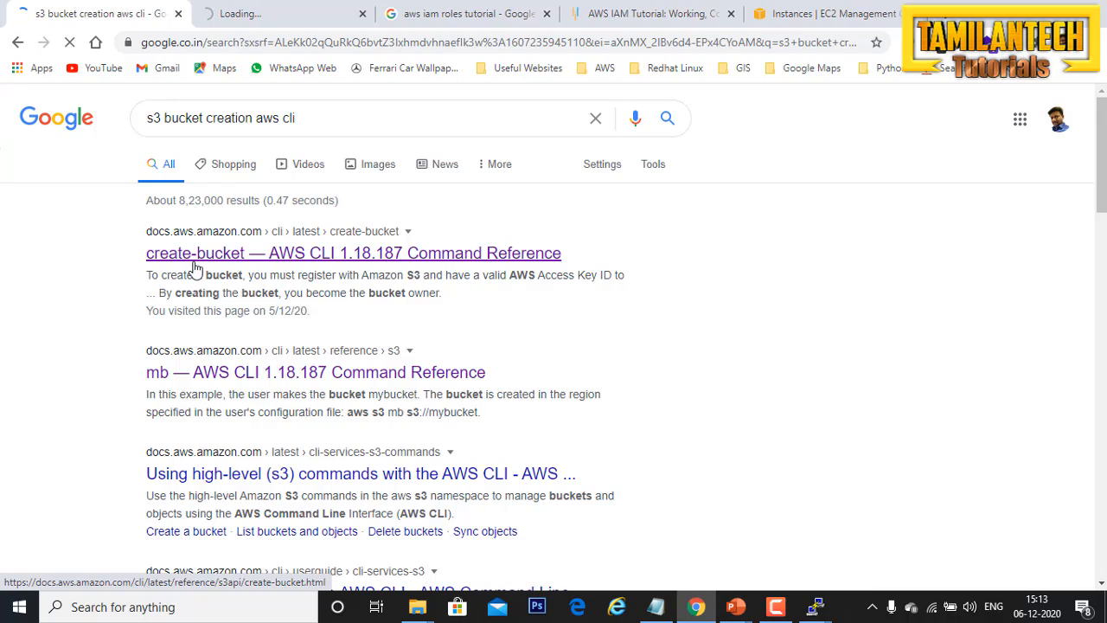
{"action": "left_click", "coordinate": [292, 27]}
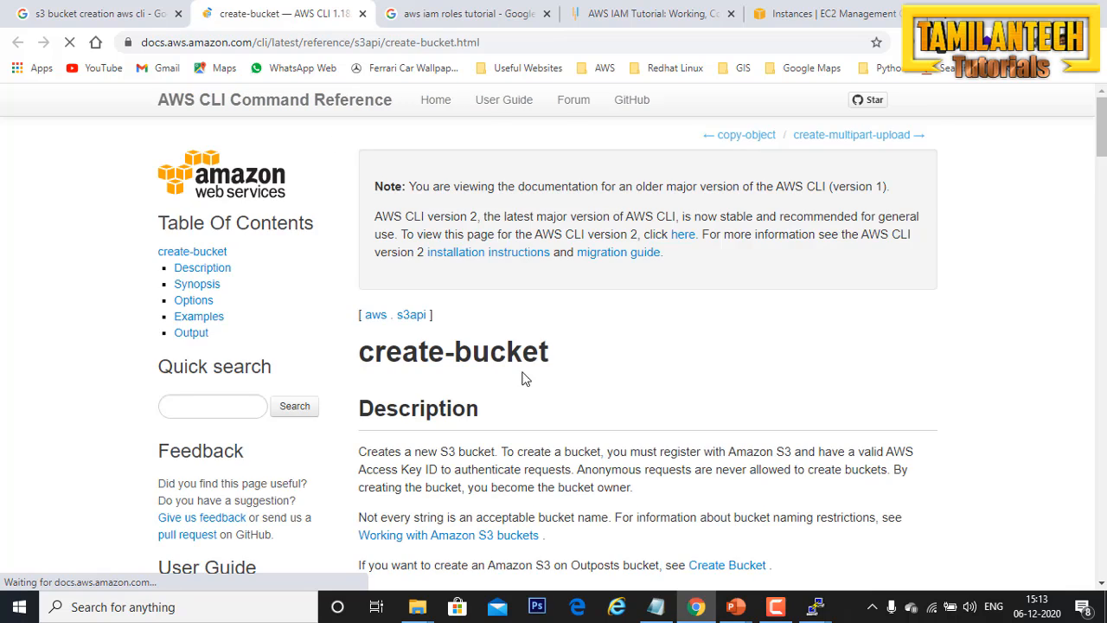
Step: Read through the create-bucket reference down to the Examples section and examine the command that creates a bucket named my-bucket
{"action": "scroll", "coordinate": [522, 378], "scroll_direction": "down", "scroll_amount": 10}
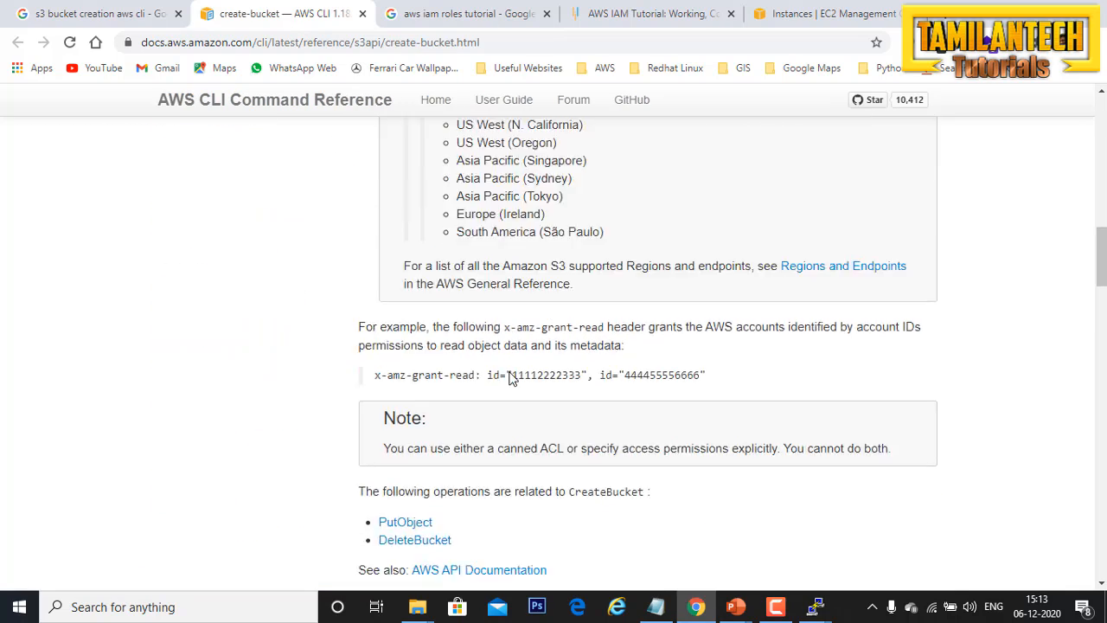
{"action": "scroll", "coordinate": [510, 378], "scroll_direction": "down", "scroll_amount": 8}
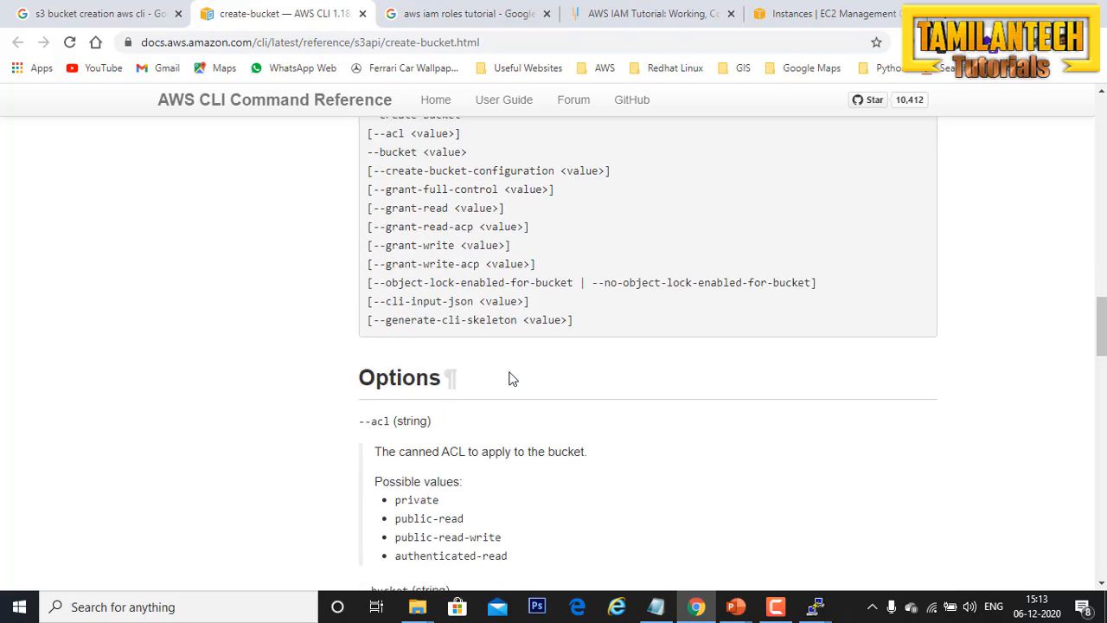
{"action": "scroll", "coordinate": [511, 378], "scroll_direction": "down", "scroll_amount": 12}
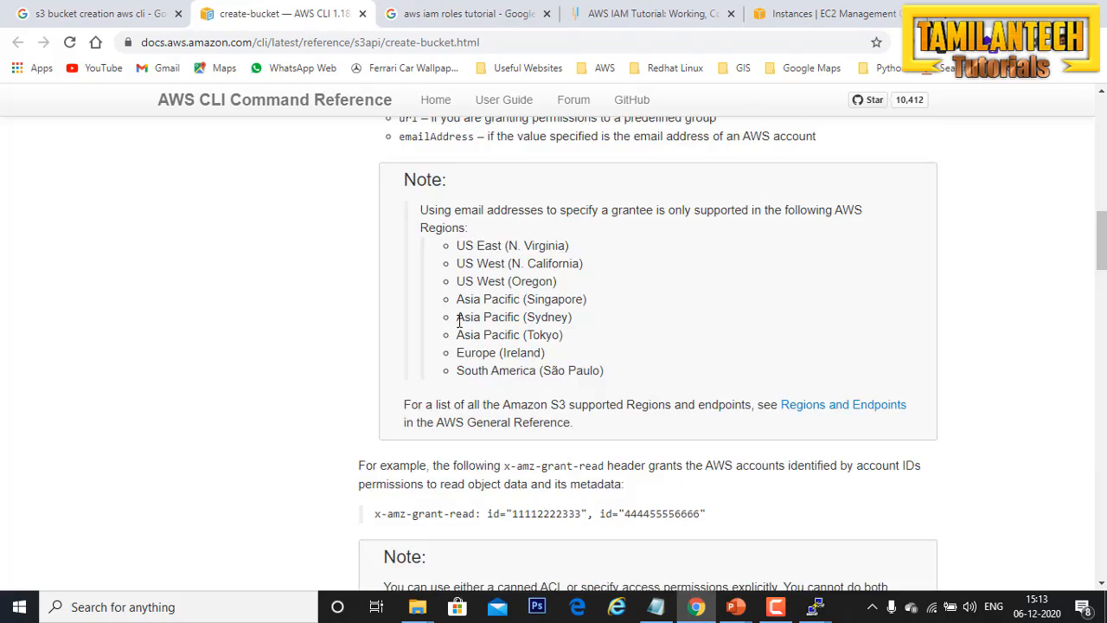
{"action": "scroll", "coordinate": [481, 364], "scroll_direction": "up", "scroll_amount": 6}
{"action": "left_click_drag", "start_coordinate": [387, 307], "coordinate": [339, 314]}
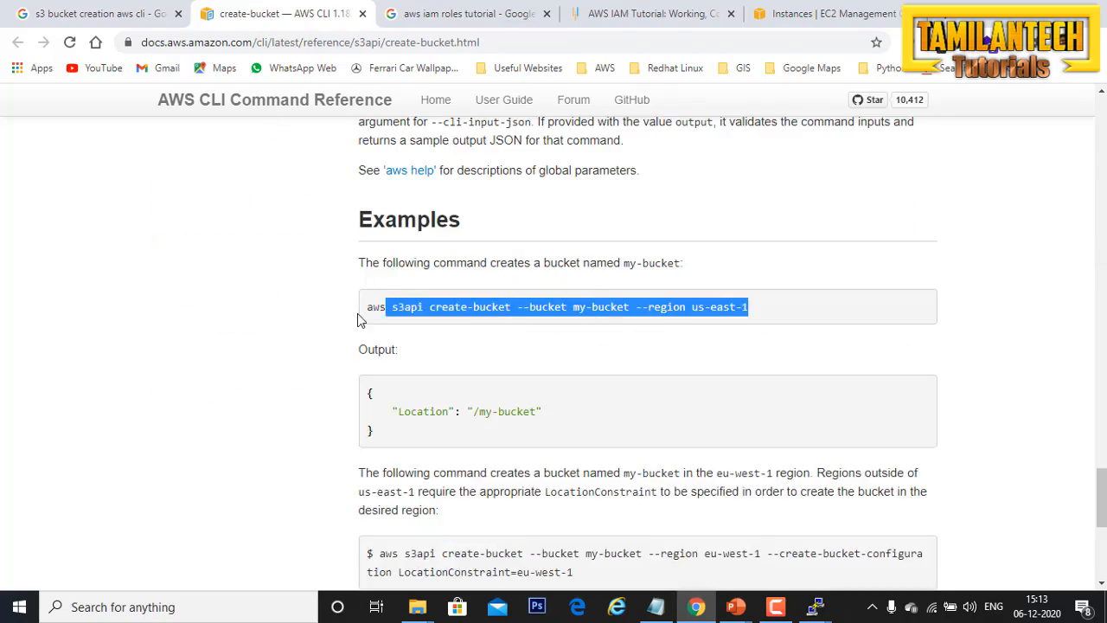
{"action": "left_click", "coordinate": [613, 352]}
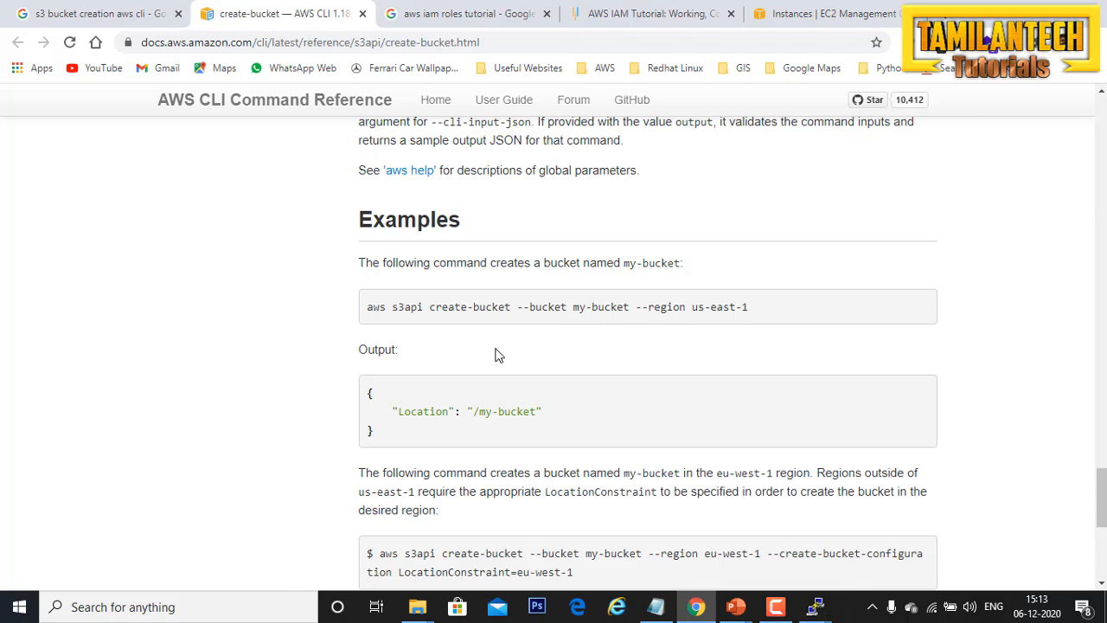
Step: Open the mb command reference from the search results and highlight its example command with the --region parameter
{"action": "key", "text": "ctrl+shift+Tab"}
{"action": "middle_click", "coordinate": [321, 389]}
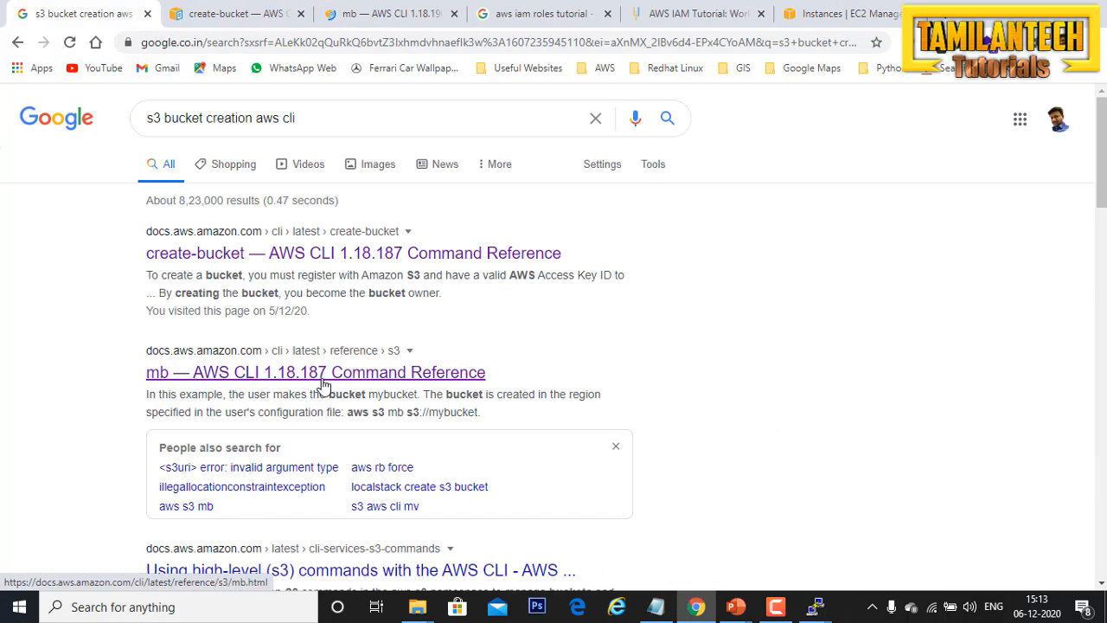
{"action": "key", "text": "ctrl+Tab"}
{"action": "key", "text": "ctrl+Tab"}
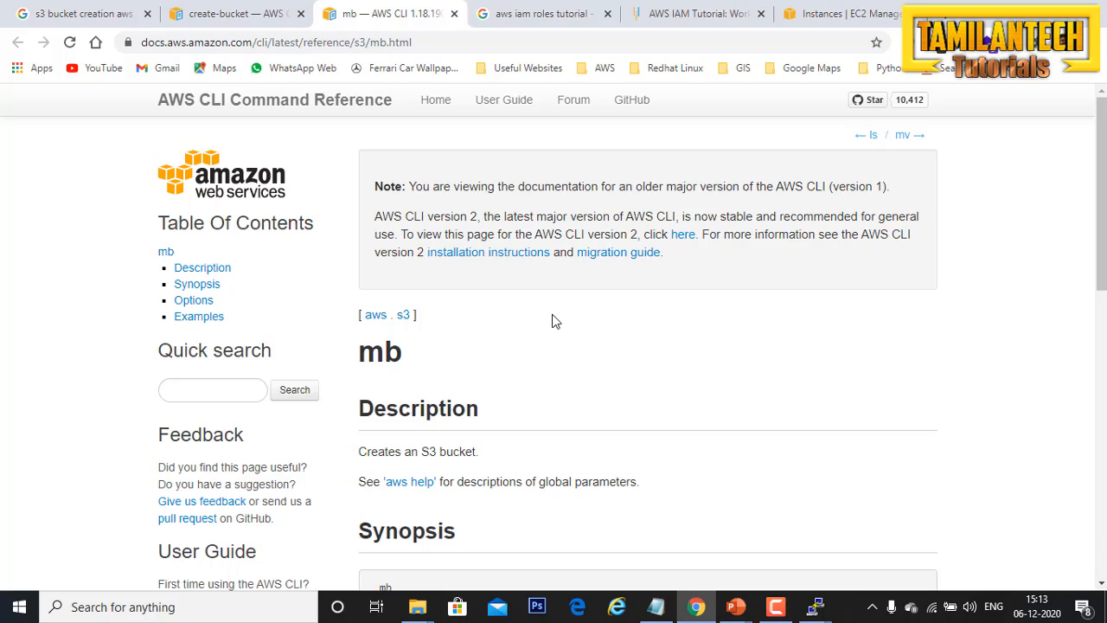
{"action": "scroll", "coordinate": [555, 321], "scroll_direction": "down", "scroll_amount": 9}
{"action": "left_click_drag", "start_coordinate": [346, 443], "coordinate": [370, 435]}
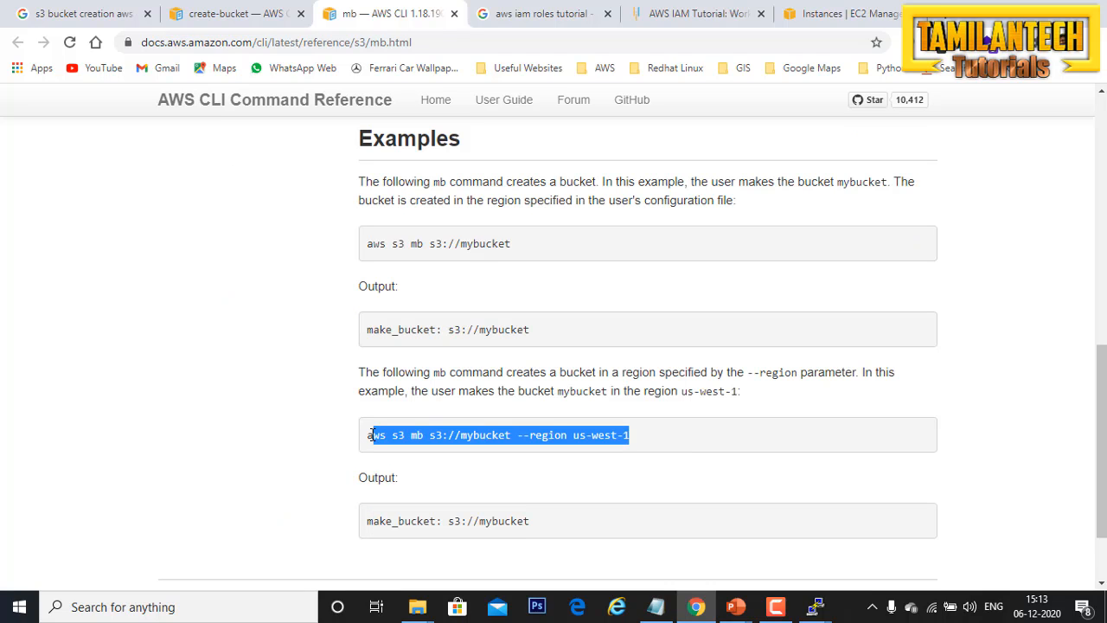
{"action": "left_click", "coordinate": [717, 444]}
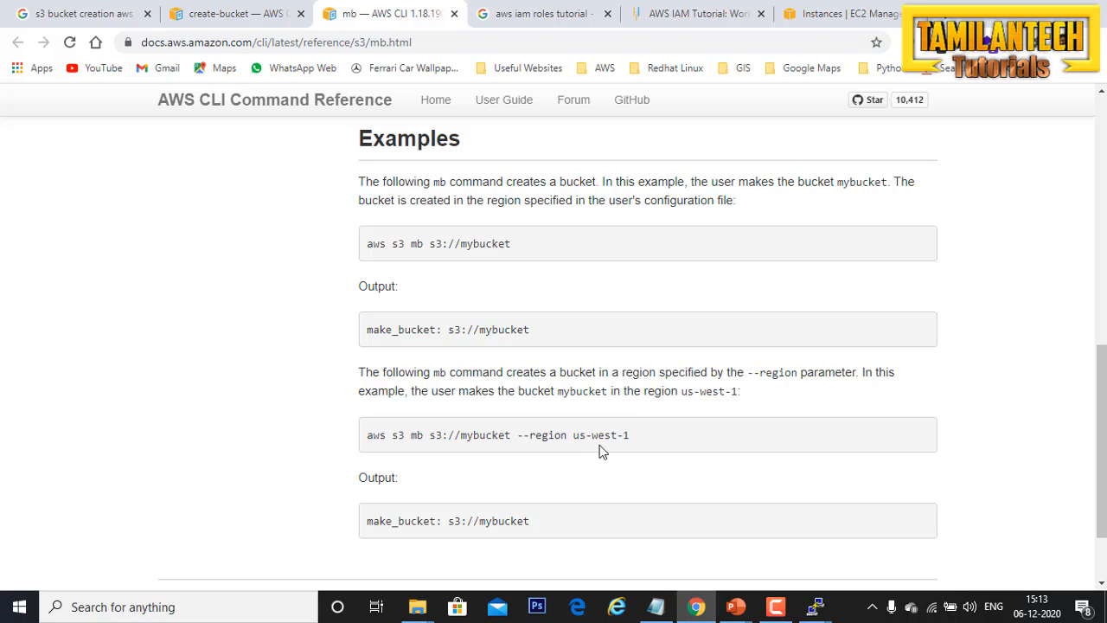
{"action": "left_click_drag", "start_coordinate": [346, 442], "coordinate": [367, 433]}
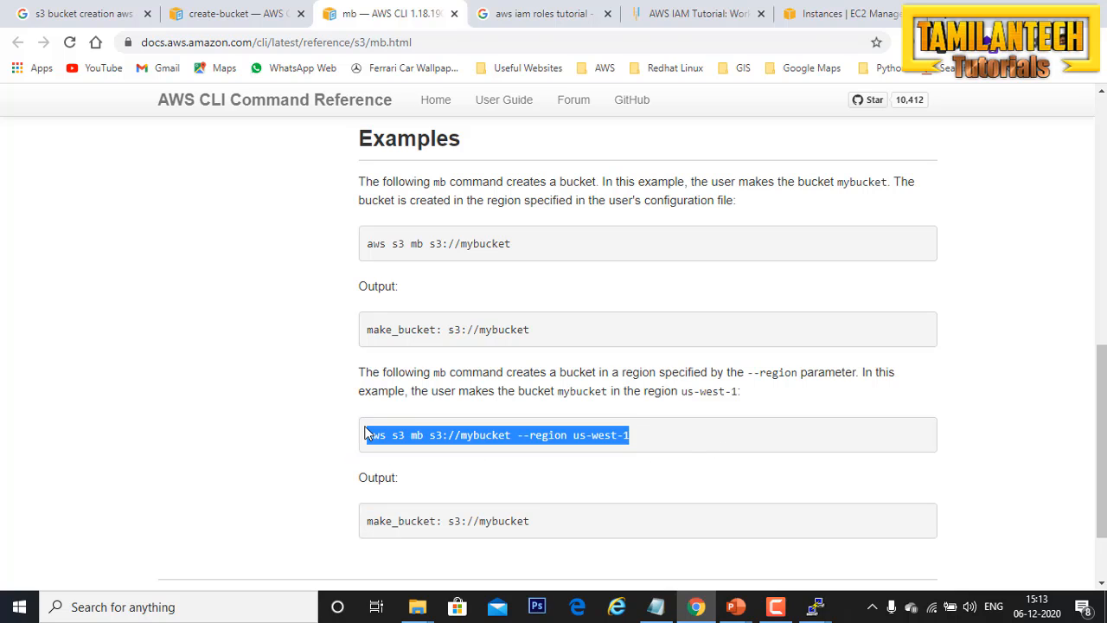
Step: Switch to Notepad and compare the drafted bucket creation command with the bucket listing in the PuTTY session
{"action": "left_click", "coordinate": [660, 608]}
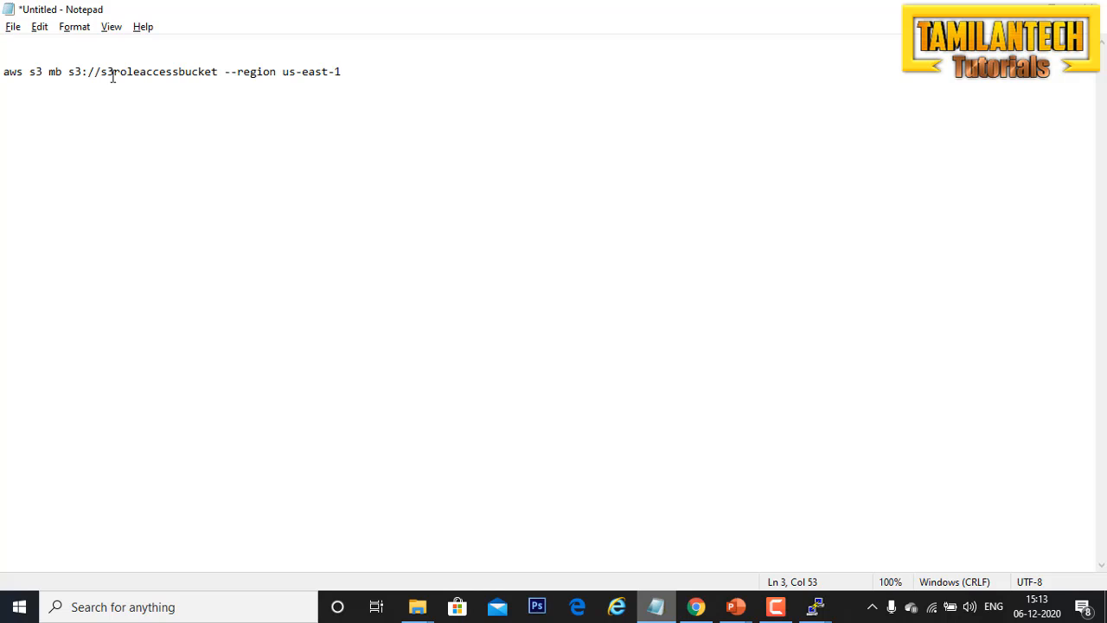
{"action": "left_click", "coordinate": [219, 72]}
{"action": "key", "text": "alt+Tab"}
{"action": "key", "text": "alt+Tab"}
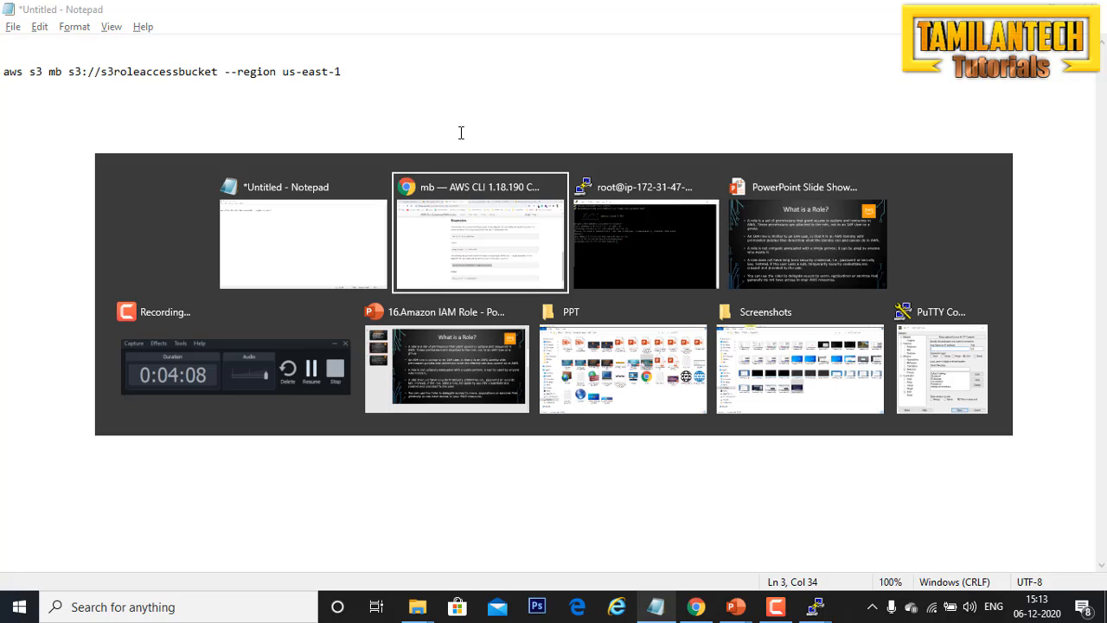
{"action": "key", "text": "alt+Tab"}
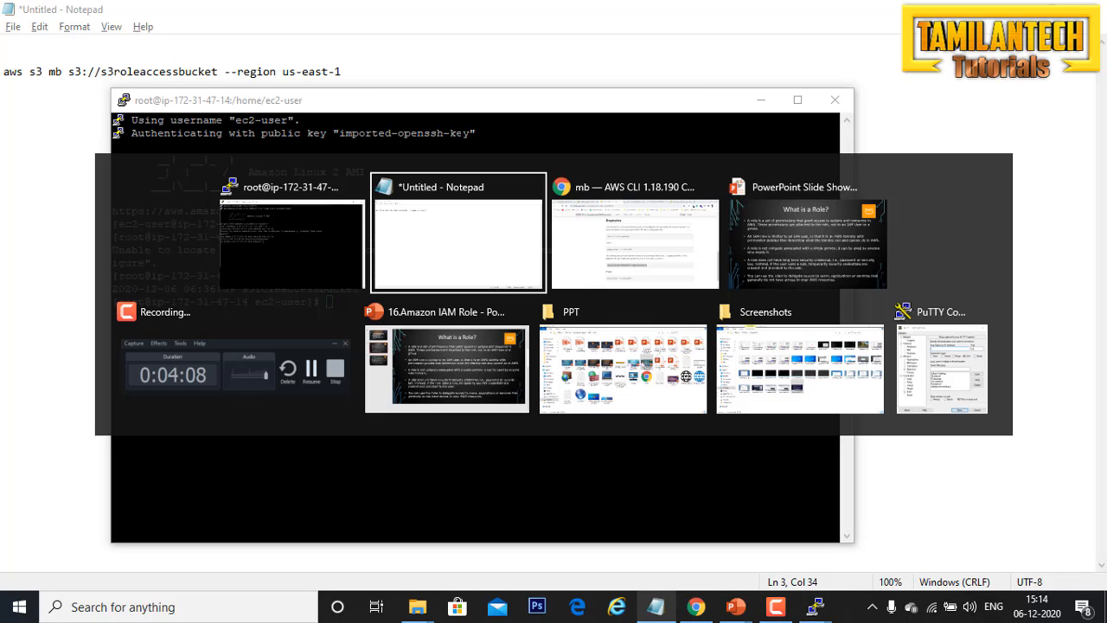
{"action": "key", "text": "alt+Tab"}
{"action": "key", "text": "alt+Tab"}
{"action": "key", "text": "alt+Tab"}
{"action": "key", "text": "alt+Tab"}
{"action": "key", "text": "alt+Tab"}
{"action": "key", "text": "alt+Tab"}
{"action": "key", "text": "alt+Tab"}
{"action": "key", "text": "alt+Tab"}
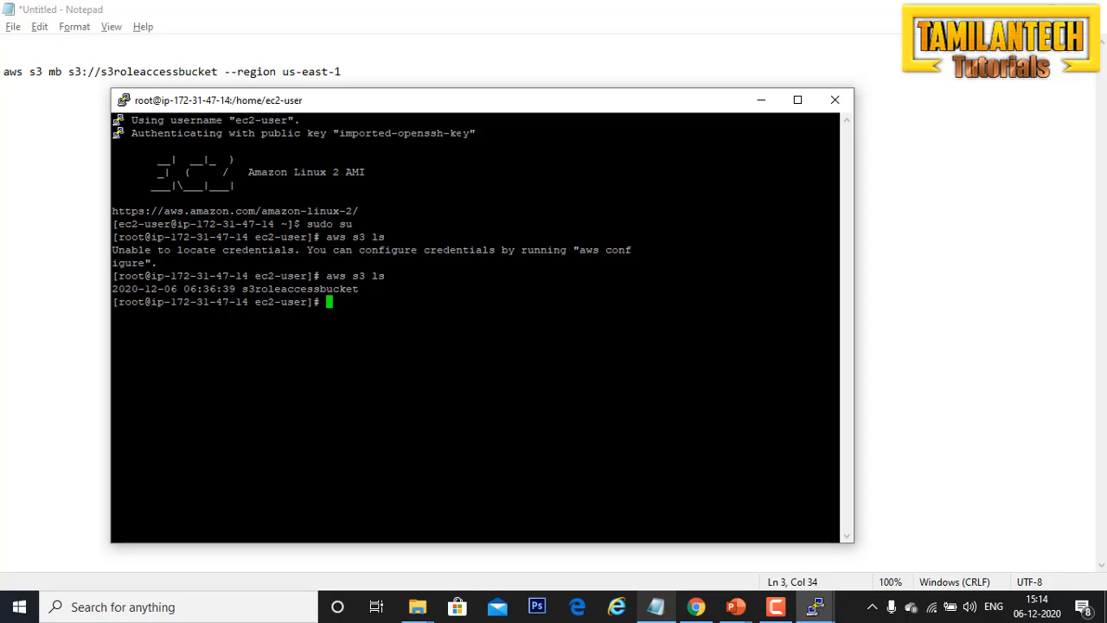
{"action": "key", "text": "alt+Tab"}
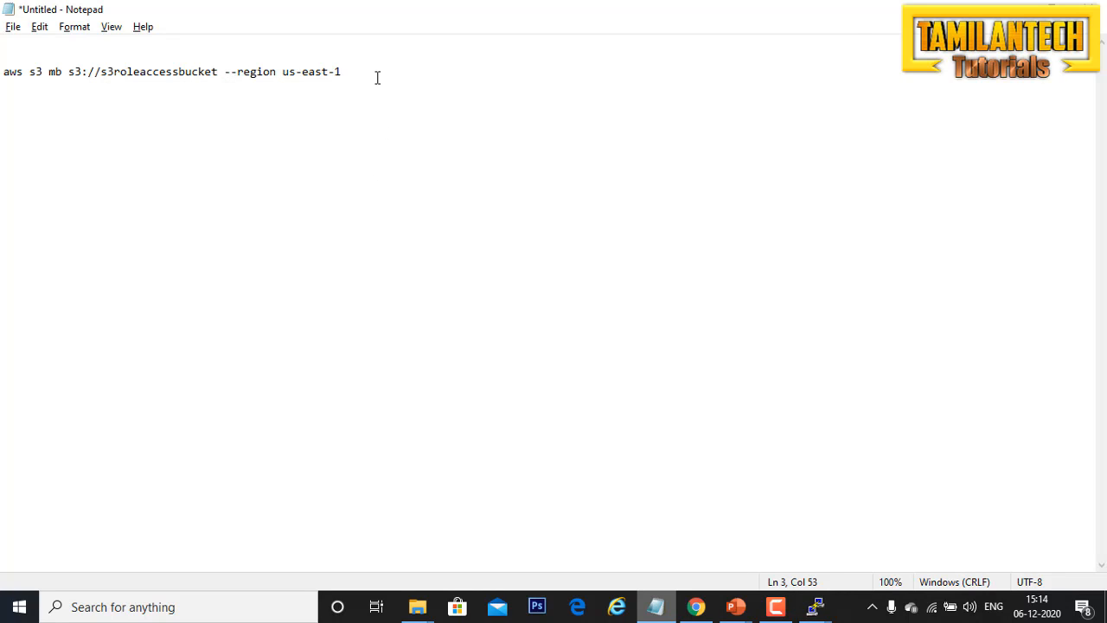
Step: Replace the bucket name in the drafted "aws s3 mb" command with "tamilantechtutorials"
{"action": "left_click_drag", "start_coordinate": [371, 74], "coordinate": [223, 77]}
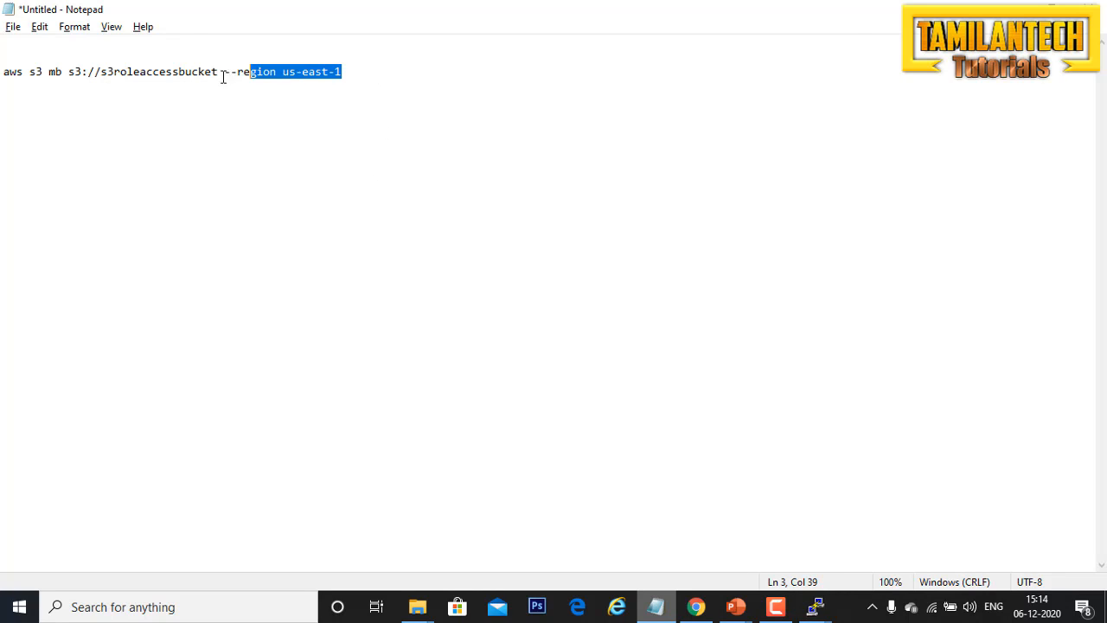
{"action": "left_click_drag", "start_coordinate": [134, 76], "coordinate": [141, 85]}
{"action": "left_click", "coordinate": [218, 73]}
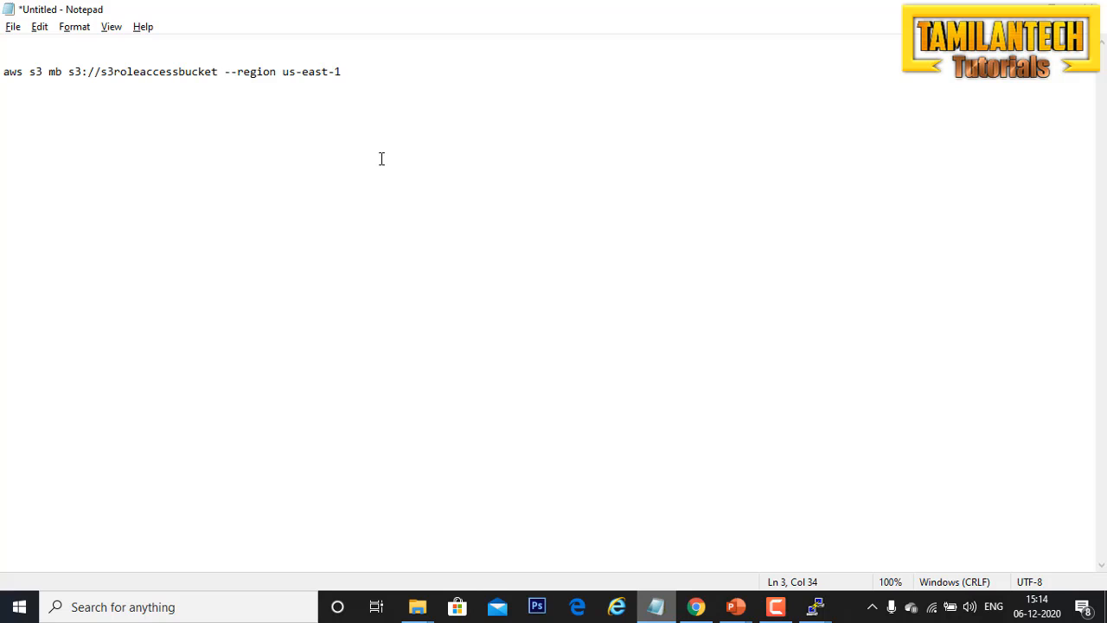
{"action": "key", "text": "ctrl+BackSpace"}
{"action": "type", "text": "tamilantechtutor"}
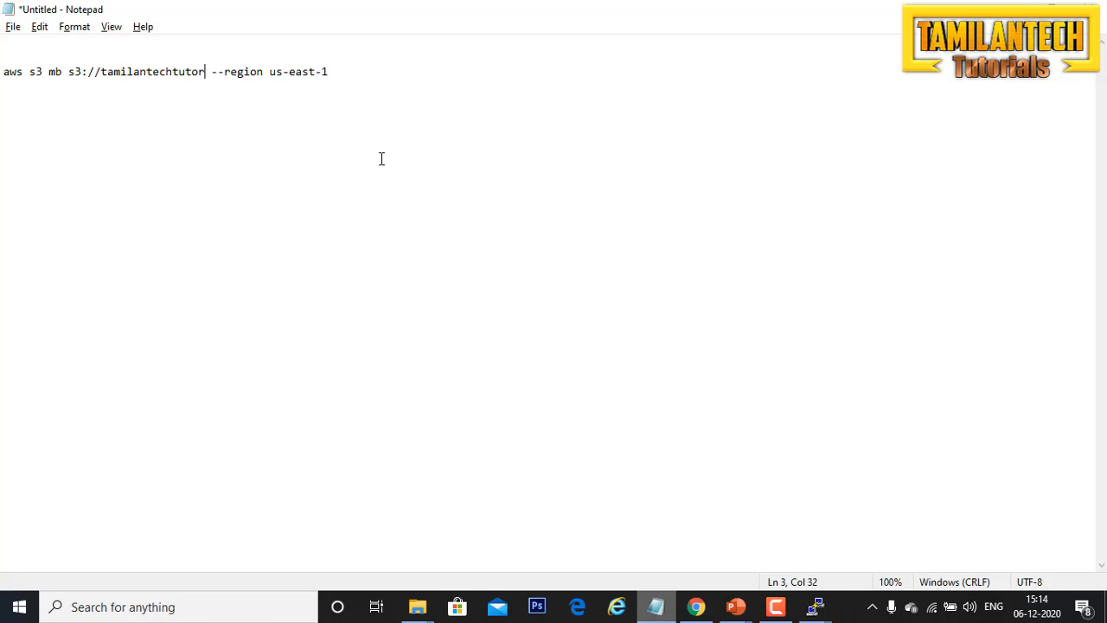
{"action": "type", "text": "ial"}
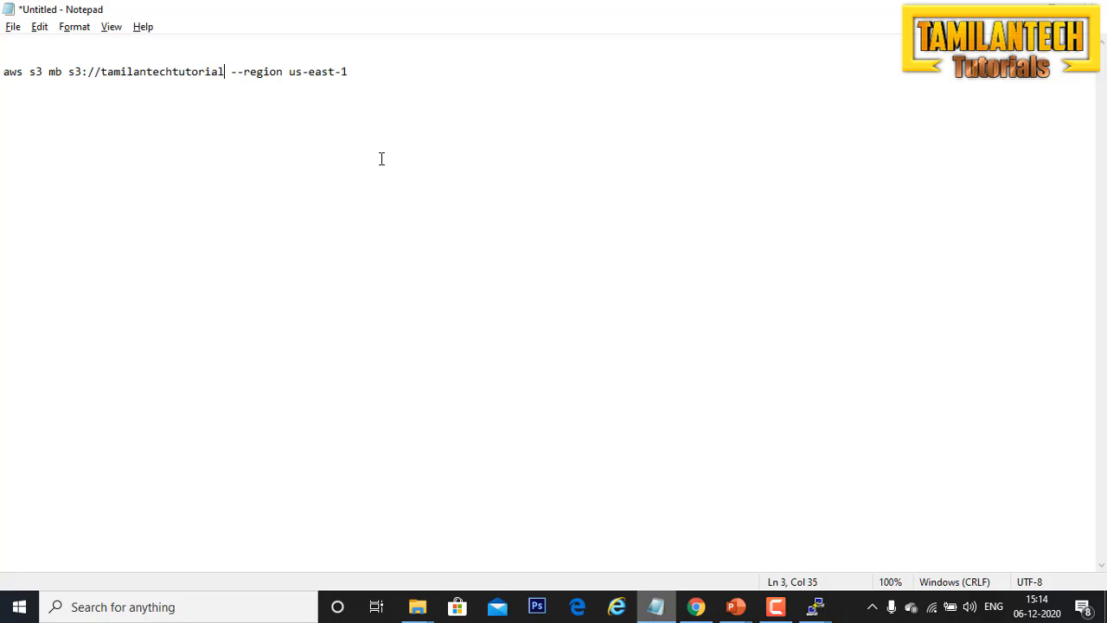
{"action": "type", "text": "s"}
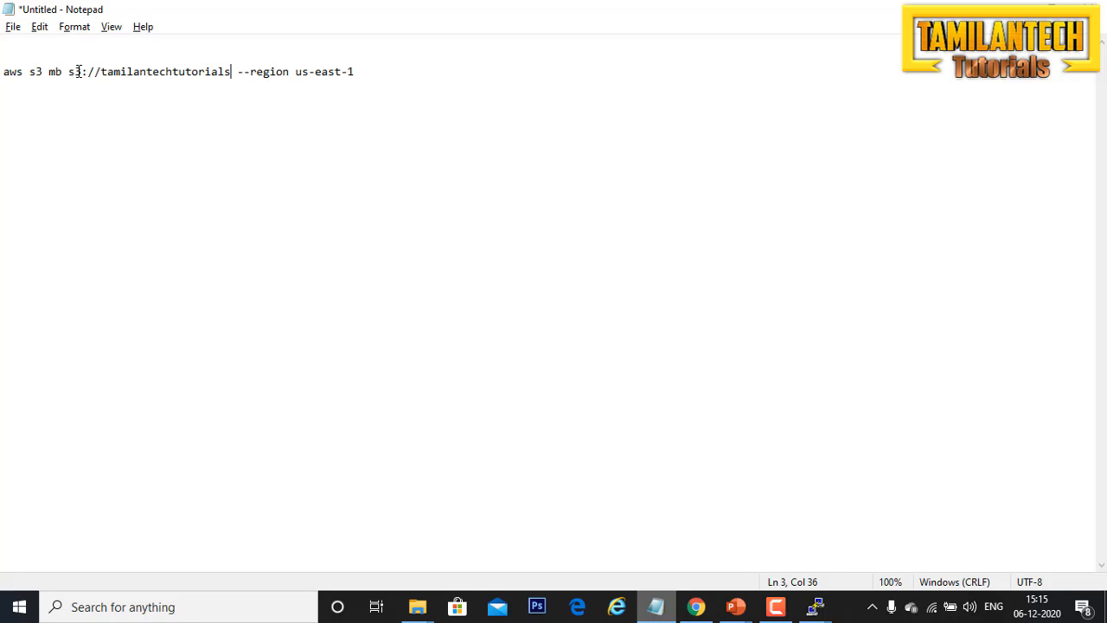
Step: Copy the whole tamilantechtutorials command and paste a duplicate two lines below it
{"action": "left_click_drag", "start_coordinate": [445, 78], "coordinate": [3, 81]}
{"action": "key", "text": "ctrl+c"}
{"action": "left_click", "coordinate": [191, 206]}
{"action": "left_click", "coordinate": [371, 74]}
{"action": "key", "text": "Return"}
{"action": "key", "text": "Return"}
{"action": "key", "text": "ctrl+v"}
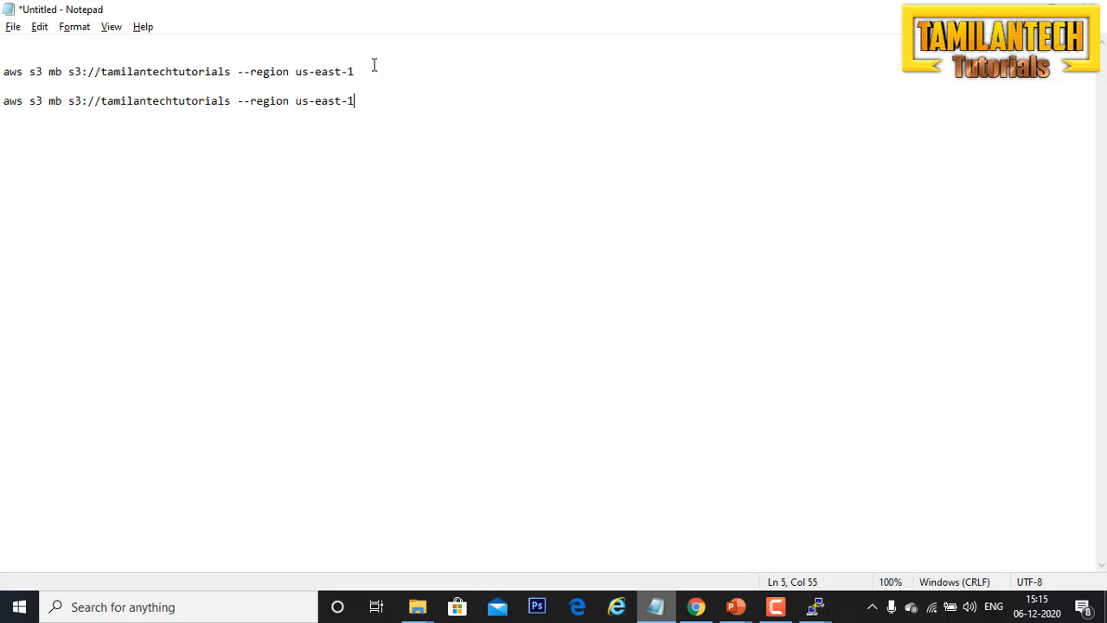
Step: Copy "mybucket" from the mb reference page in Chrome and use it as the bucket name in Notepad's second command
{"action": "key", "text": "alt+Tab"}
{"action": "left_click_drag", "start_coordinate": [531, 329], "coordinate": [481, 329]}
{"action": "key", "text": "ctrl+c"}
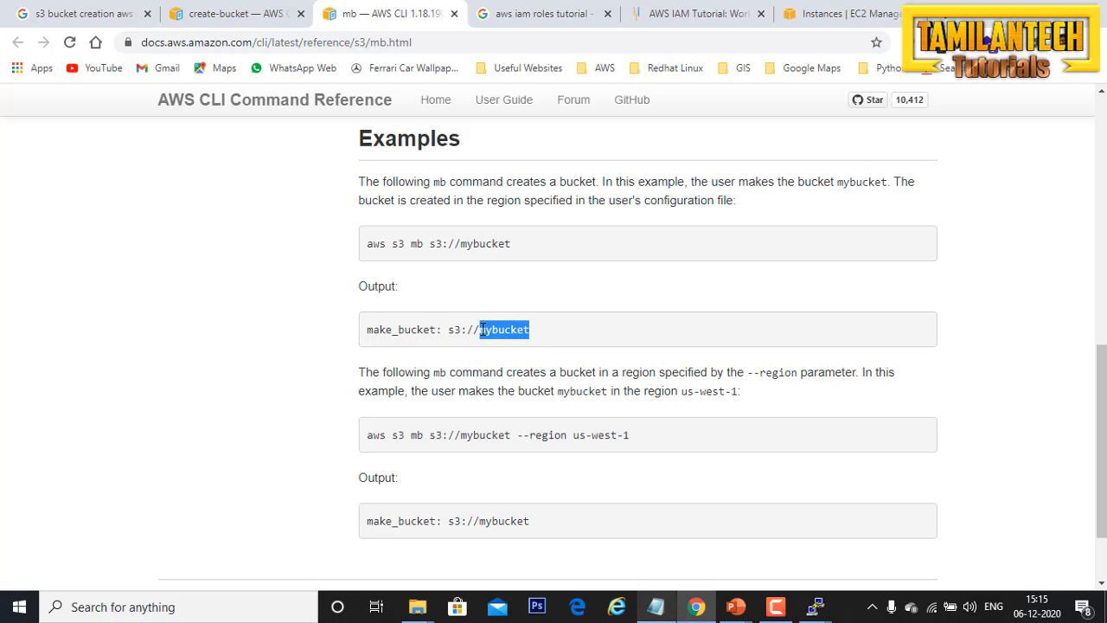
{"action": "scroll", "coordinate": [622, 338], "scroll_direction": "down", "scroll_amount": 2}
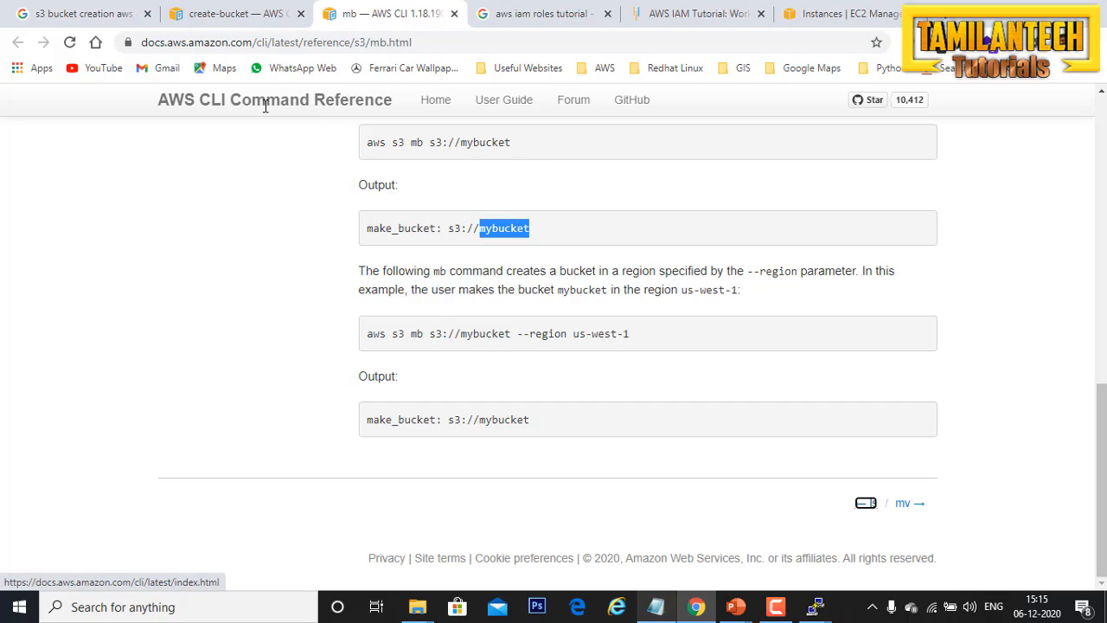
{"action": "key", "text": "alt+Tab"}
{"action": "left_click_drag", "start_coordinate": [232, 101], "coordinate": [102, 101]}
{"action": "key", "text": "ctrl+v"}
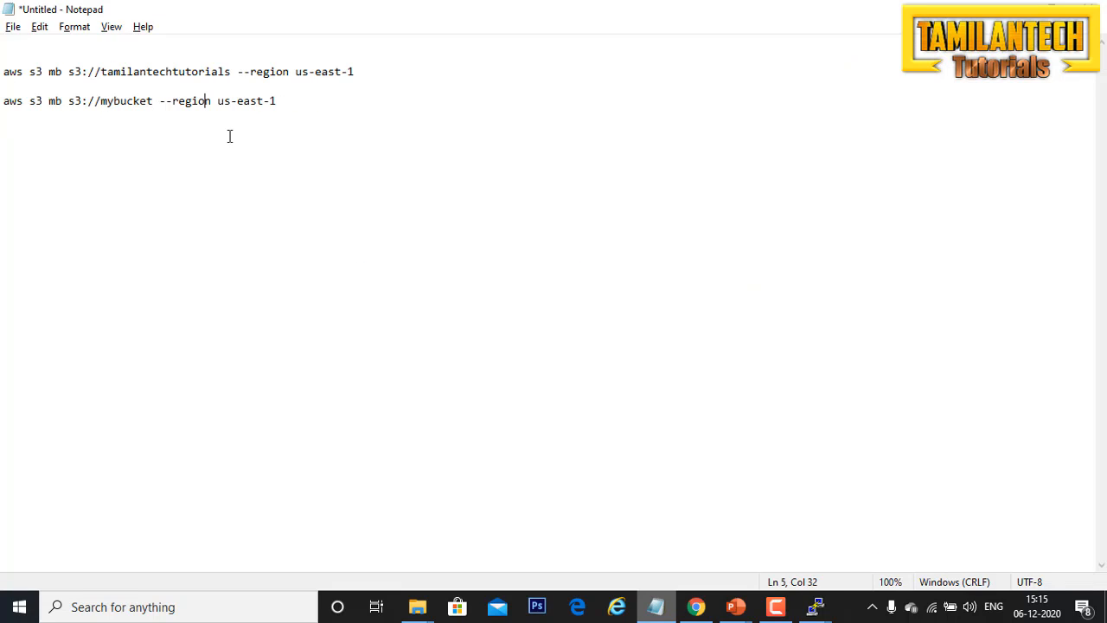
Step: Copy the second command to the PuTTY session and try to create the bucket with "aws s3 mb s3://mybucket --region us-east-1"
{"action": "left_click_drag", "start_coordinate": [279, 102], "coordinate": [2, 102]}
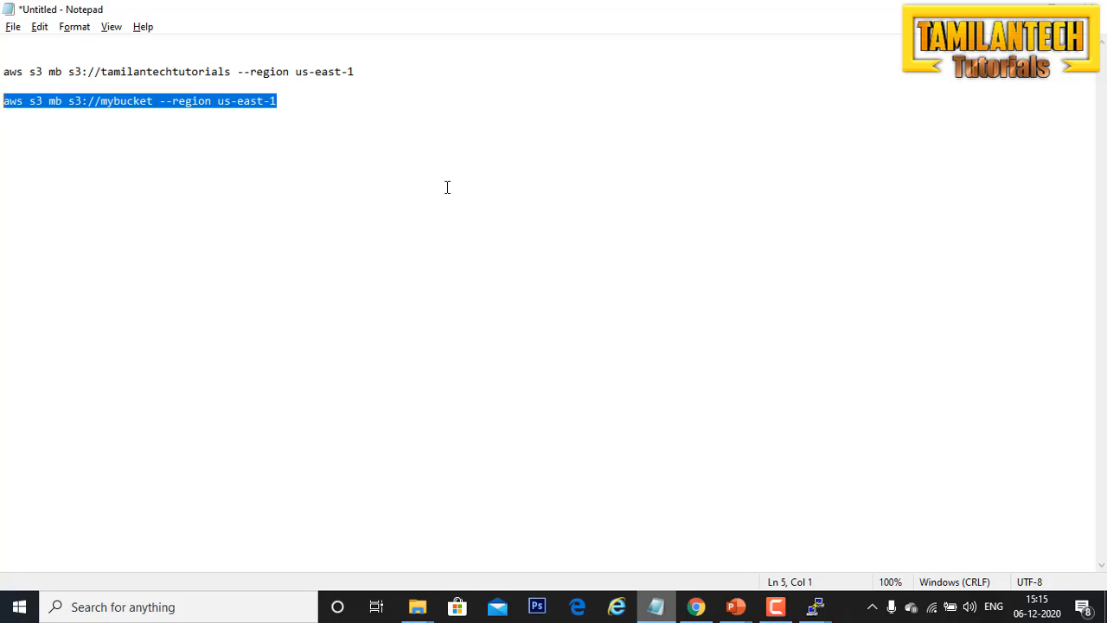
{"action": "key", "text": "alt+Tab"}
{"action": "type", "text": "aws s3 mb s3://mybucket --region us-east-1"}
{"action": "key", "text": "Return"}
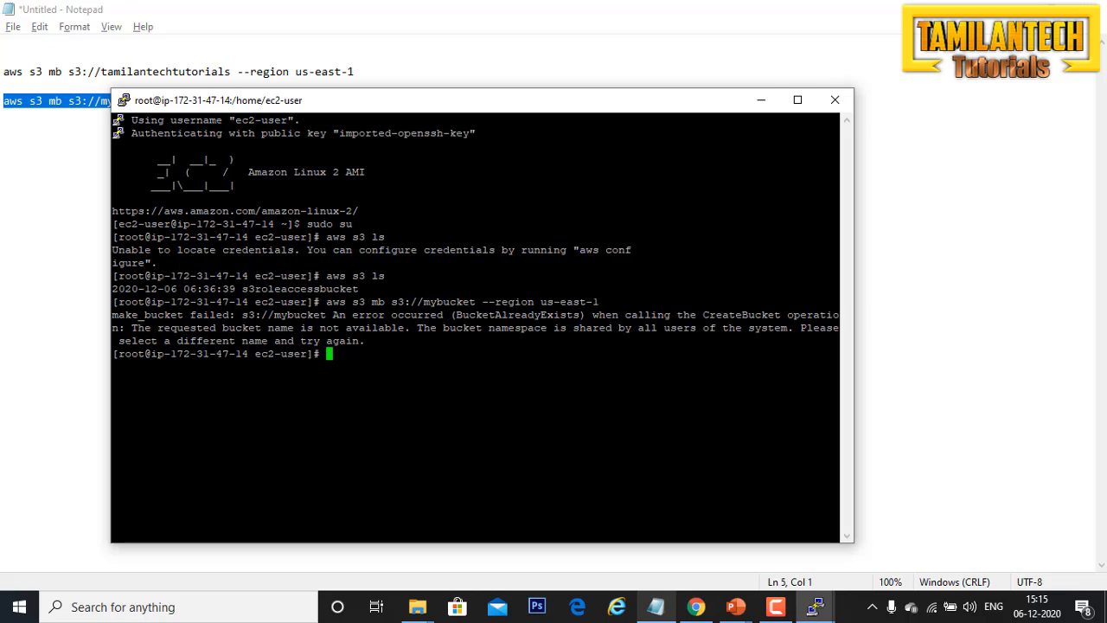
Step: Copy the tamilantechtutorials command from Notepad into the PuTTY session and run "aws s3 mb s3://tamilantechtutorials --region us-east-1"
{"action": "key", "text": "alt+Tab"}
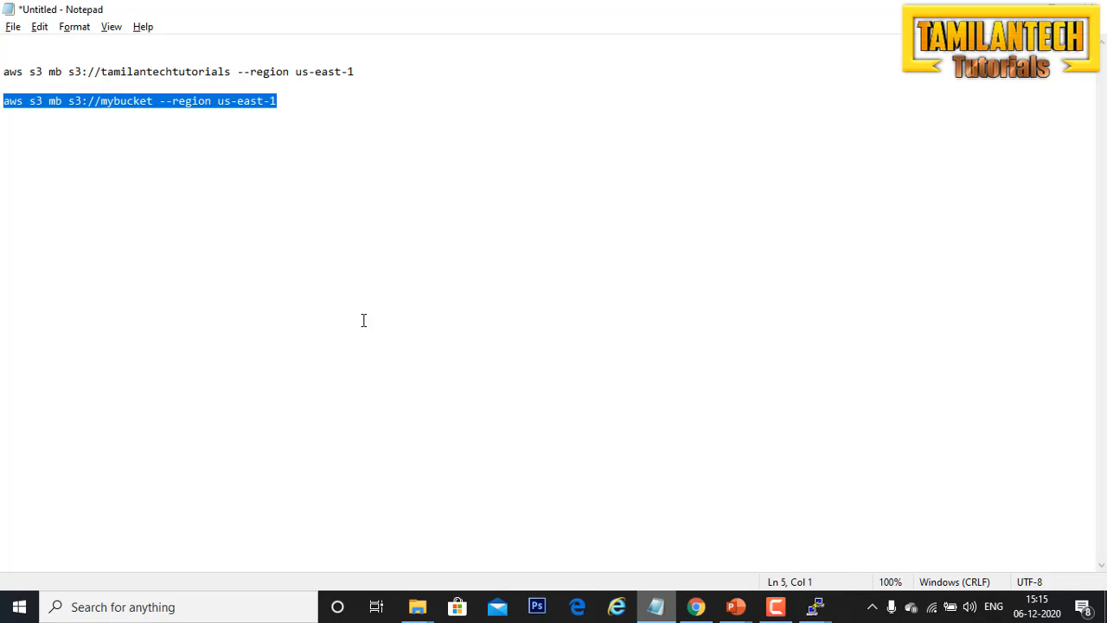
{"action": "left_click", "coordinate": [363, 319]}
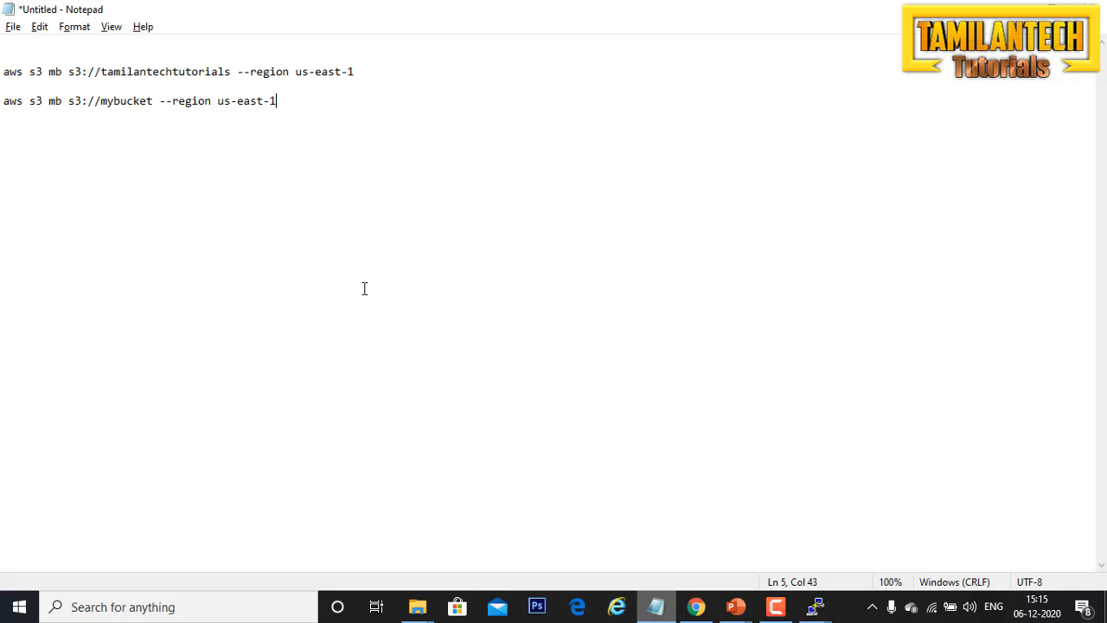
{"action": "left_click_drag", "start_coordinate": [355, 72], "coordinate": [1, 71]}
{"action": "key", "text": "ctrl+c"}
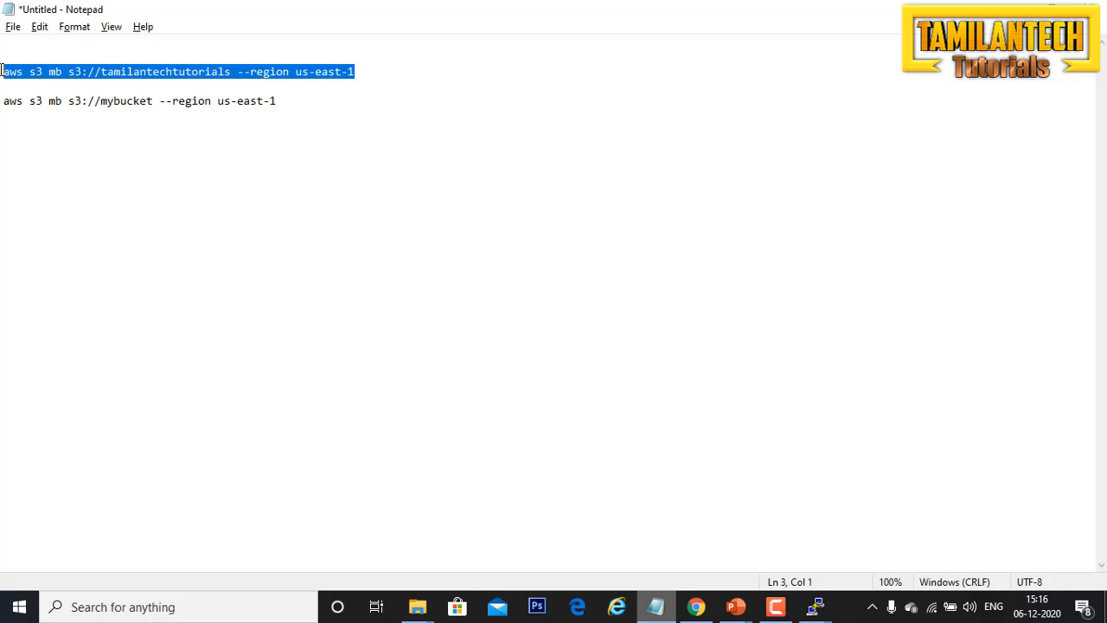
{"action": "key", "text": "alt+Tab"}
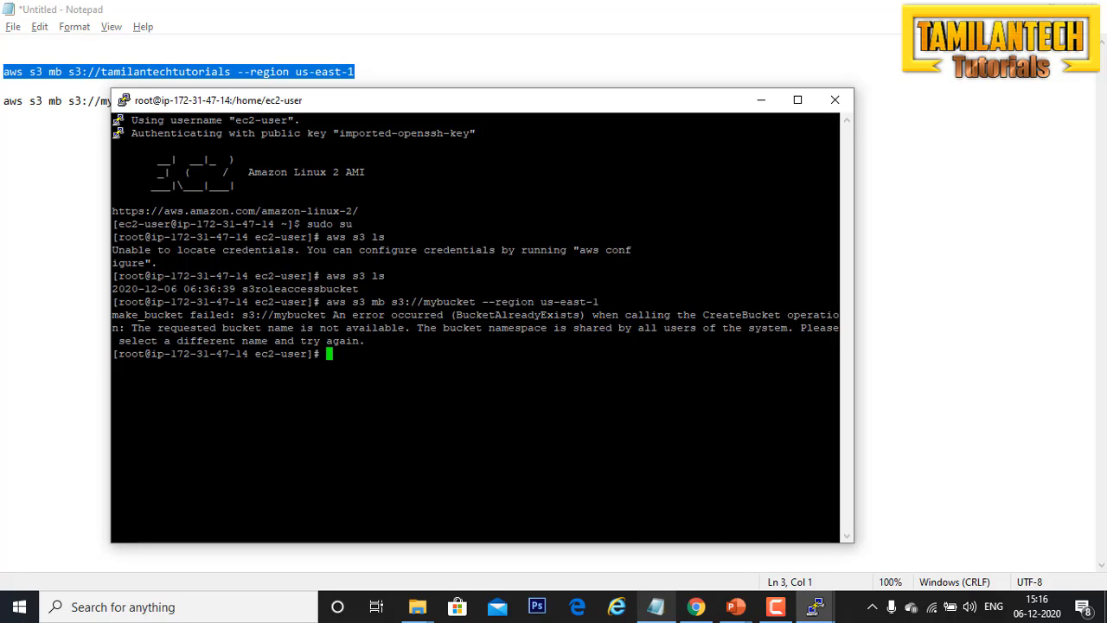
{"action": "key", "text": "shift+Insert"}
{"action": "key", "text": "Return"}
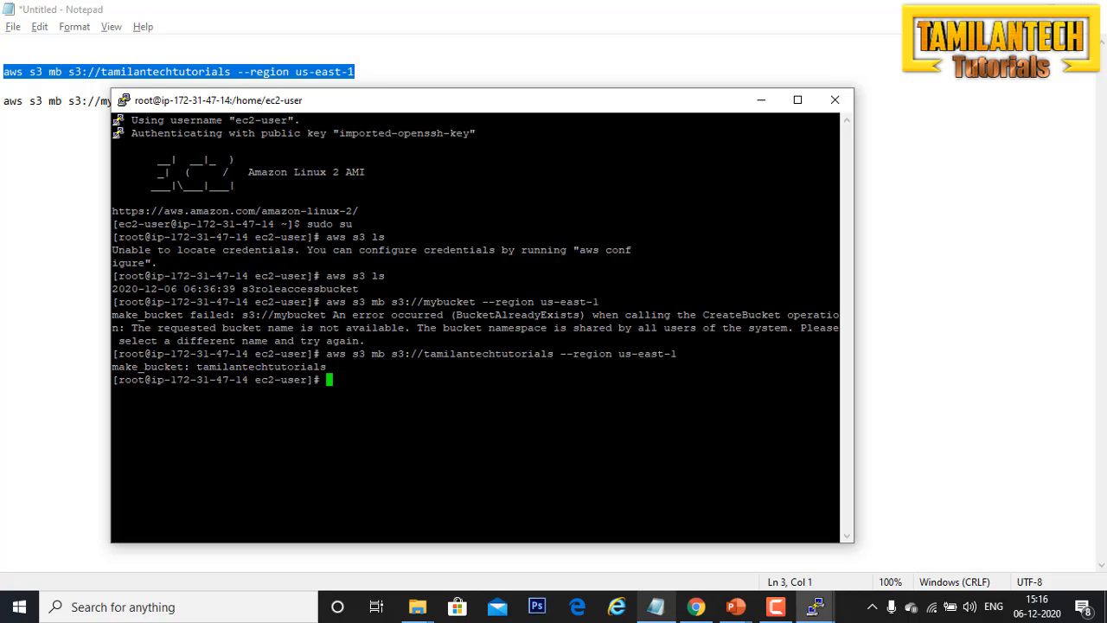
Step: Switch to the AWS console in Chrome and open the S3 bucket list to check for the new bucket
{"action": "key", "text": "alt+Tab"}
{"action": "key", "text": "alt+Tab"}
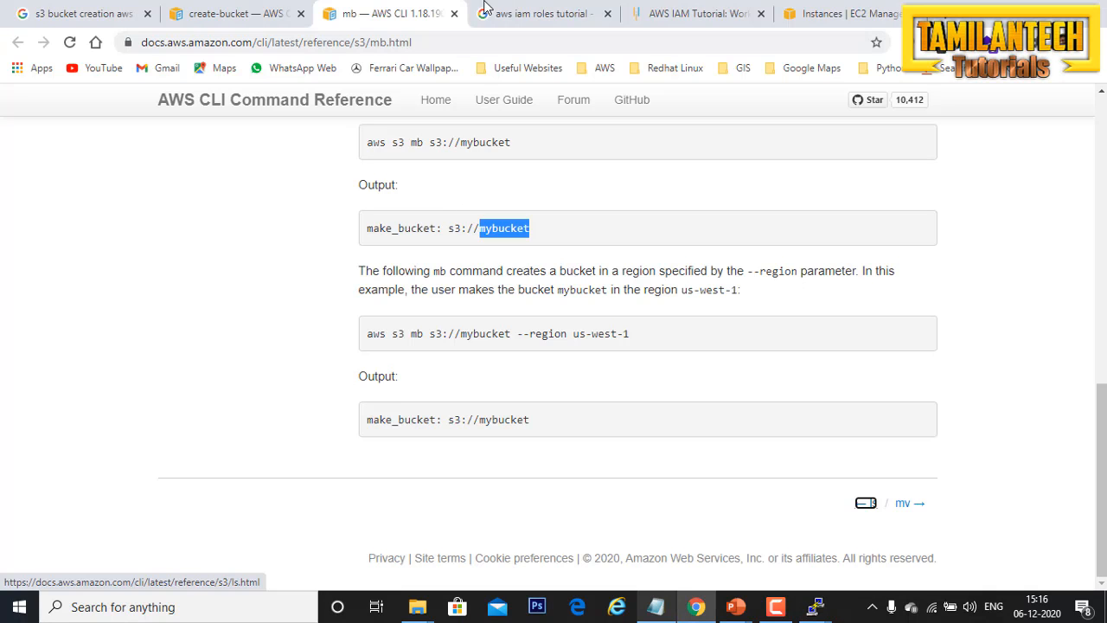
{"action": "left_click", "coordinate": [792, 13]}
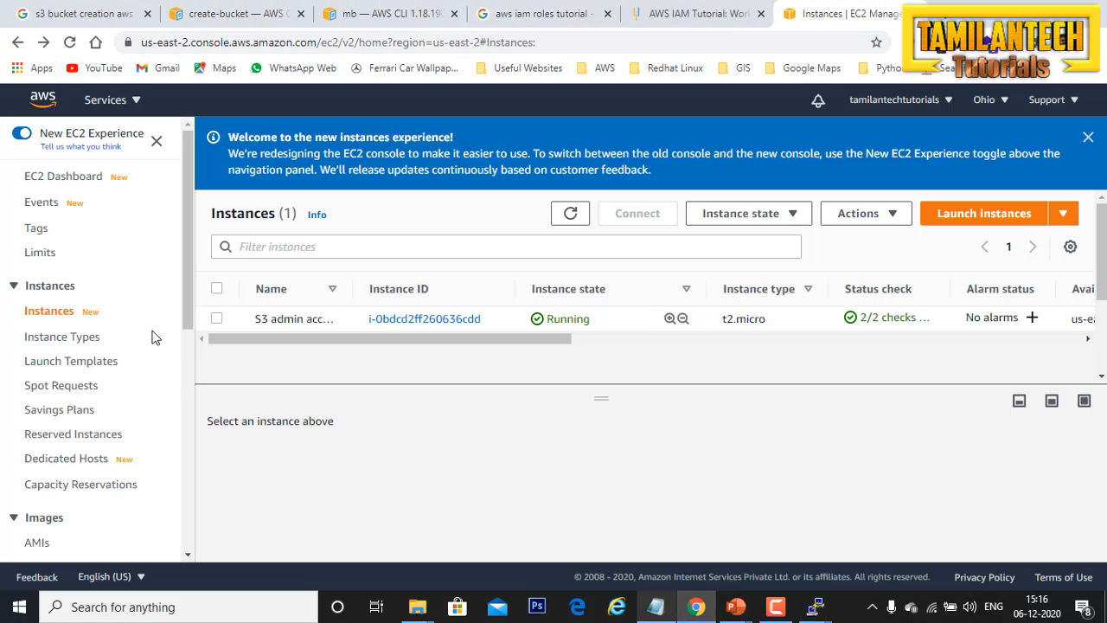
{"action": "left_click", "coordinate": [121, 100]}
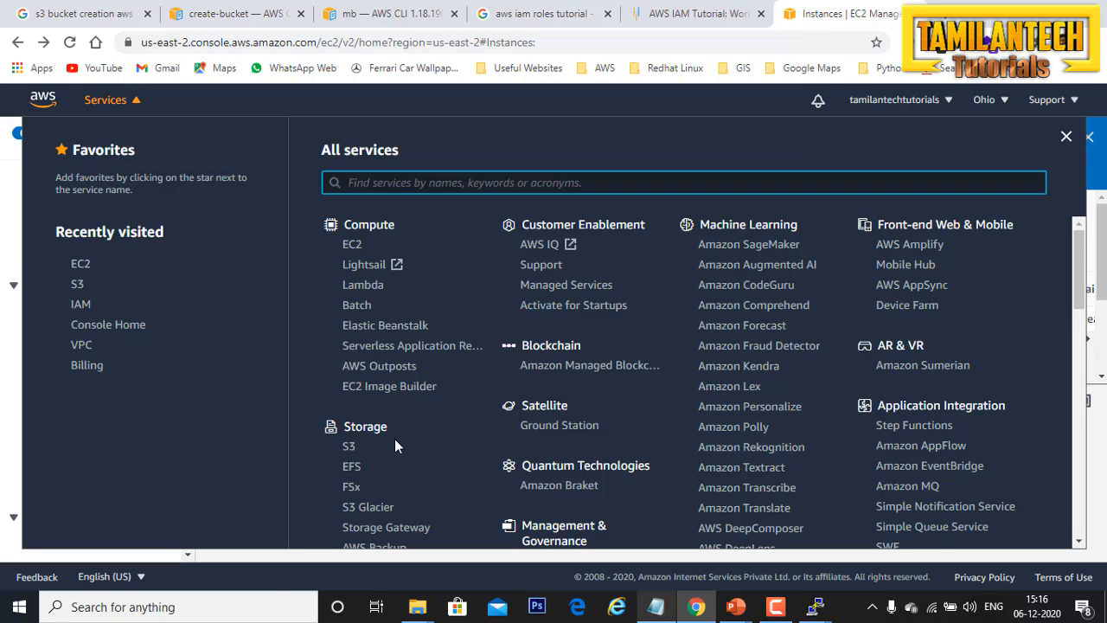
{"action": "left_click", "coordinate": [338, 447]}
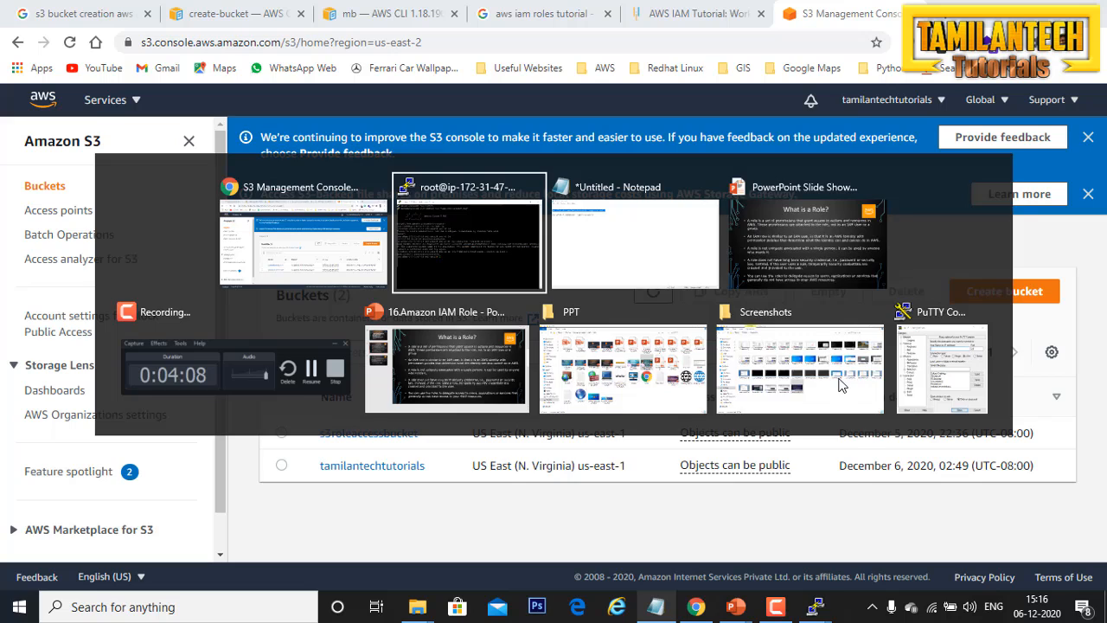
Step: Return to the PuTTY session and list the S3 buckets with "aws s3 ls"
{"action": "key", "text": "alt+Tab"}
{"action": "type", "text": "a"}
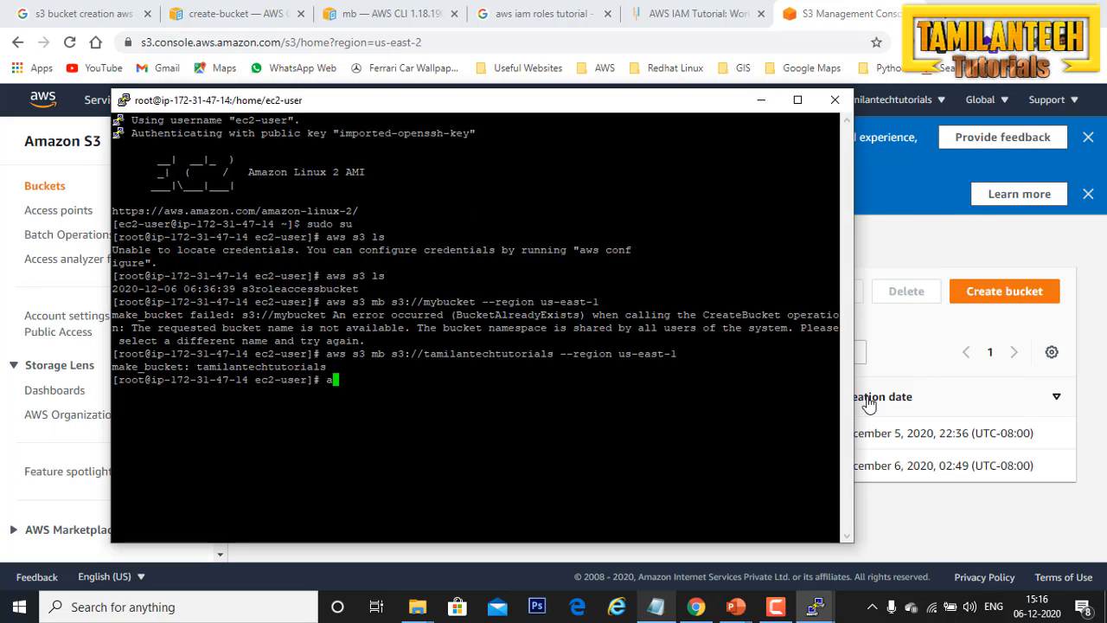
{"action": "type", "text": "ws s3 ls"}
{"action": "key", "text": "Return"}
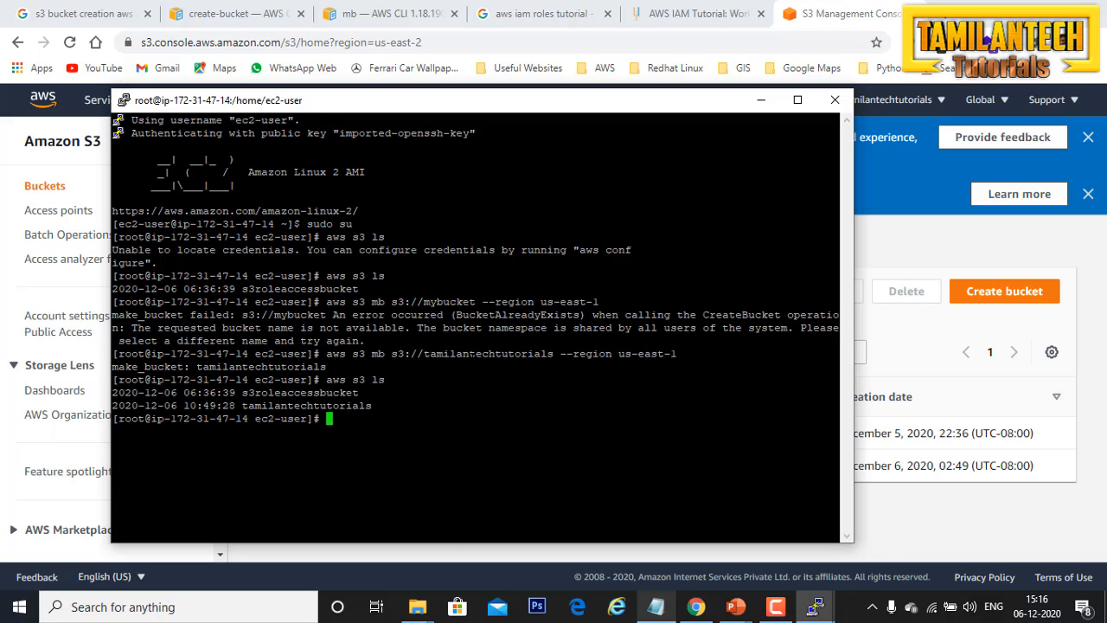
{"action": "left_click_drag", "start_coordinate": [835, 407], "coordinate": [108, 394]}
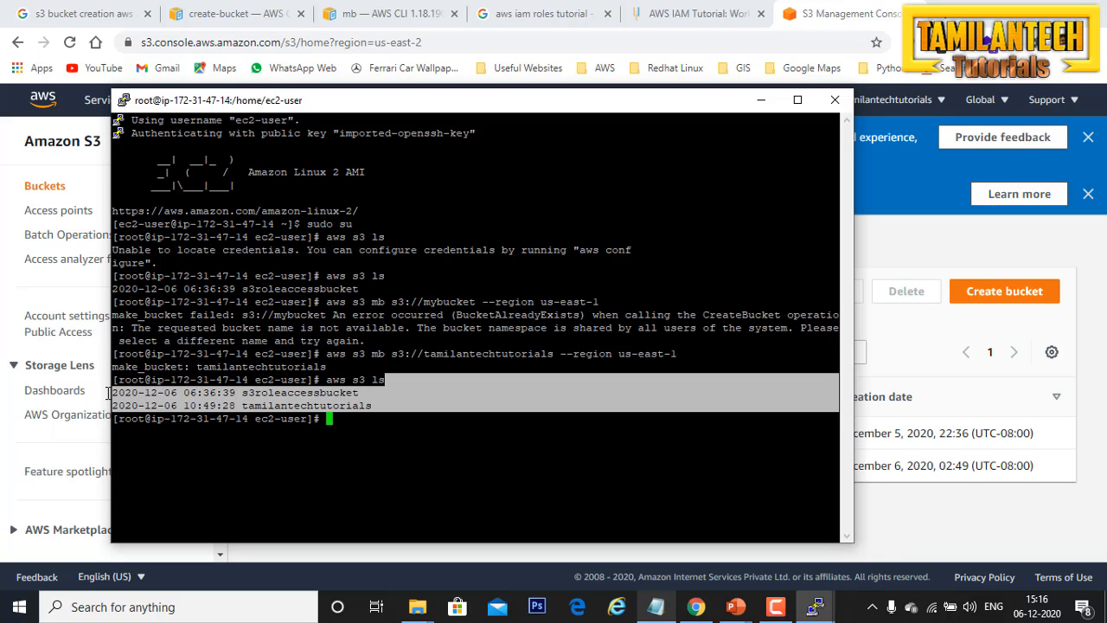
{"action": "left_click", "coordinate": [372, 404]}
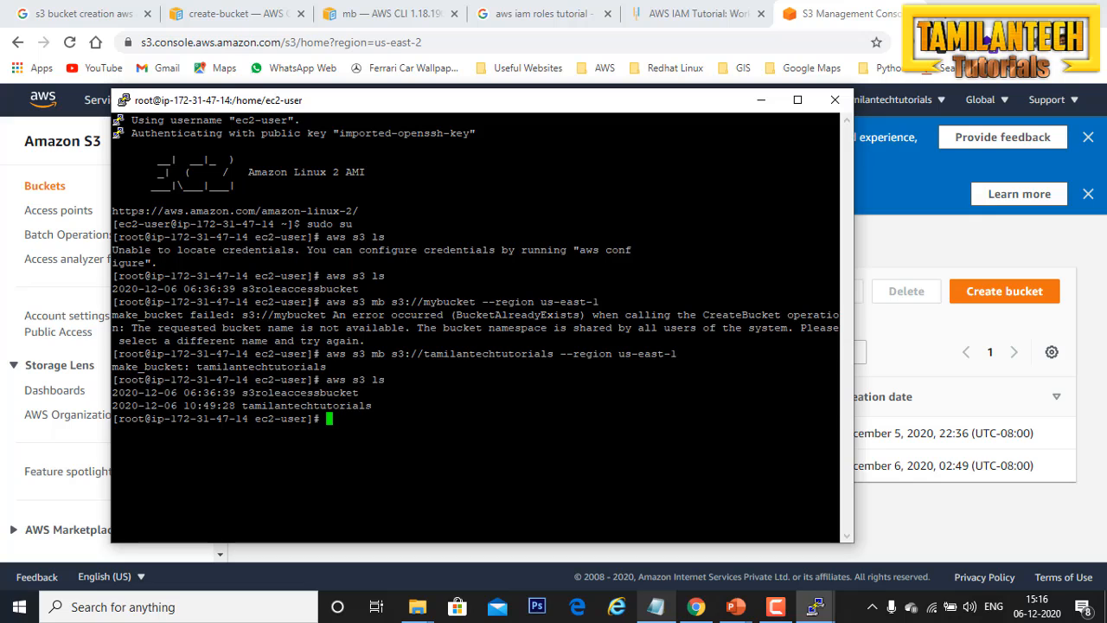
{"action": "left_click_drag", "start_coordinate": [379, 406], "coordinate": [237, 405]}
{"action": "left_click", "coordinate": [239, 406]}
{"action": "left_click_drag", "start_coordinate": [835, 433], "coordinate": [119, 129]}
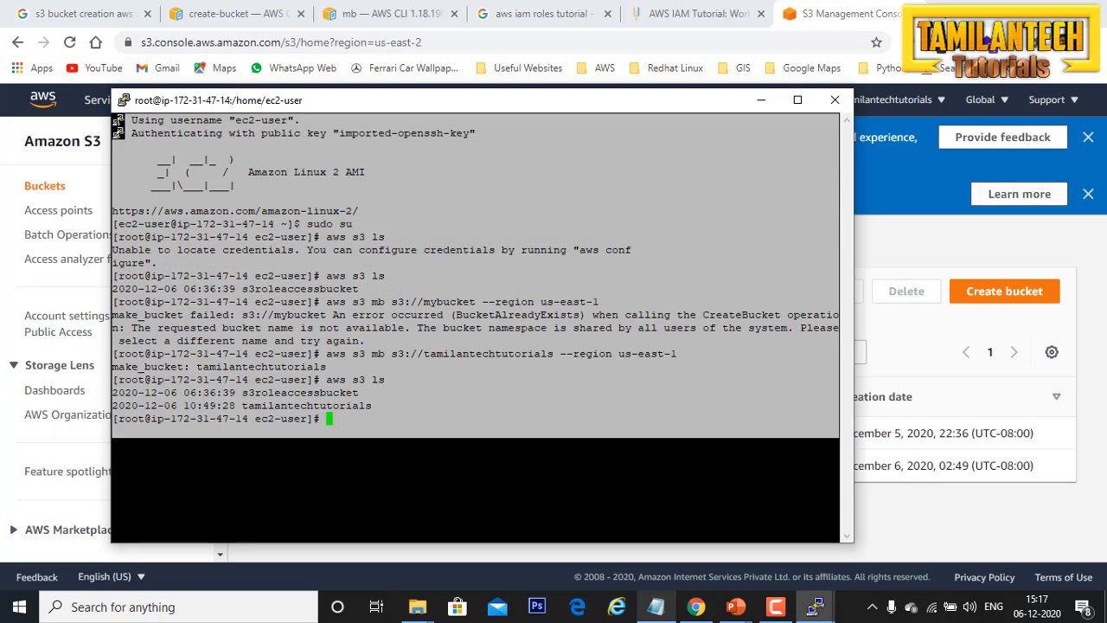
{"action": "left_click", "coordinate": [357, 423]}
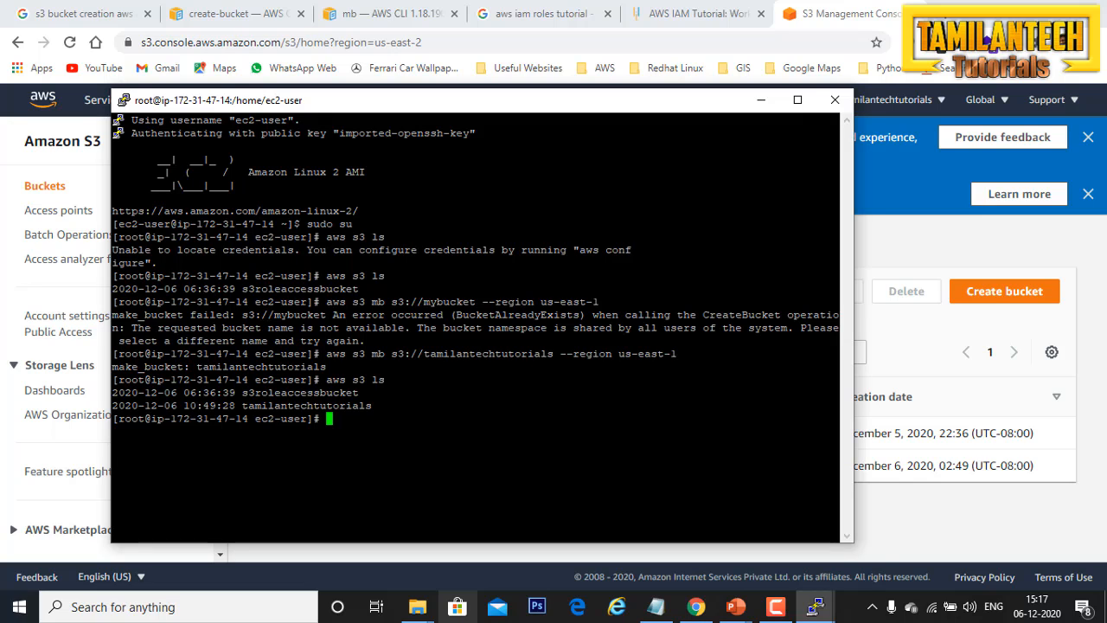
Step: Close the PuTTY session and open the list of running EC2 instances in the AWS console
{"action": "left_click", "coordinate": [835, 100]}
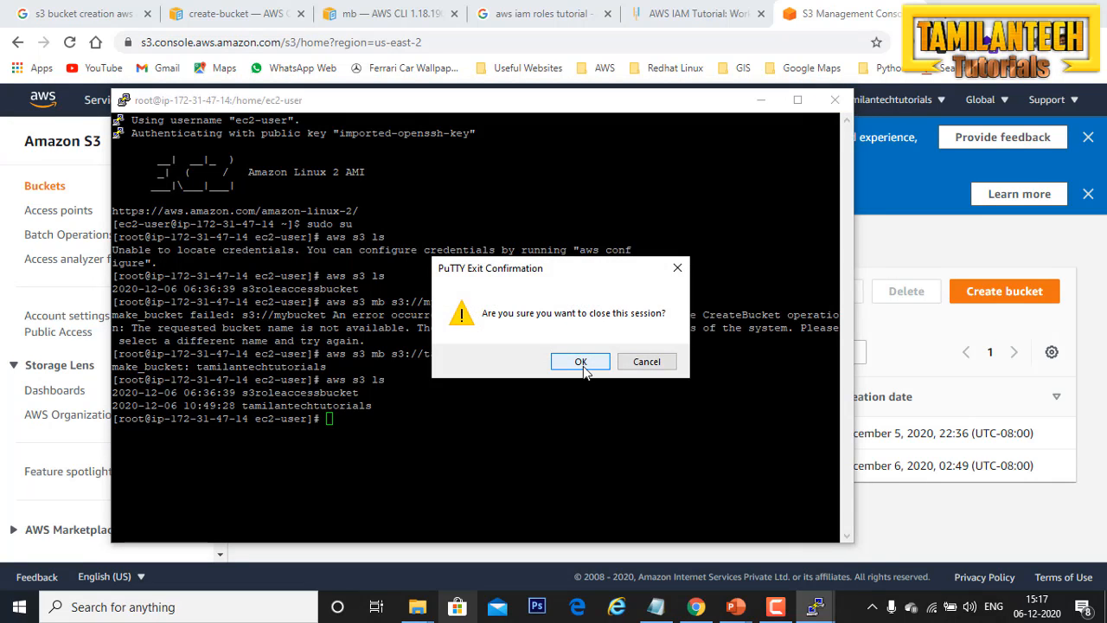
{"action": "left_click", "coordinate": [583, 367]}
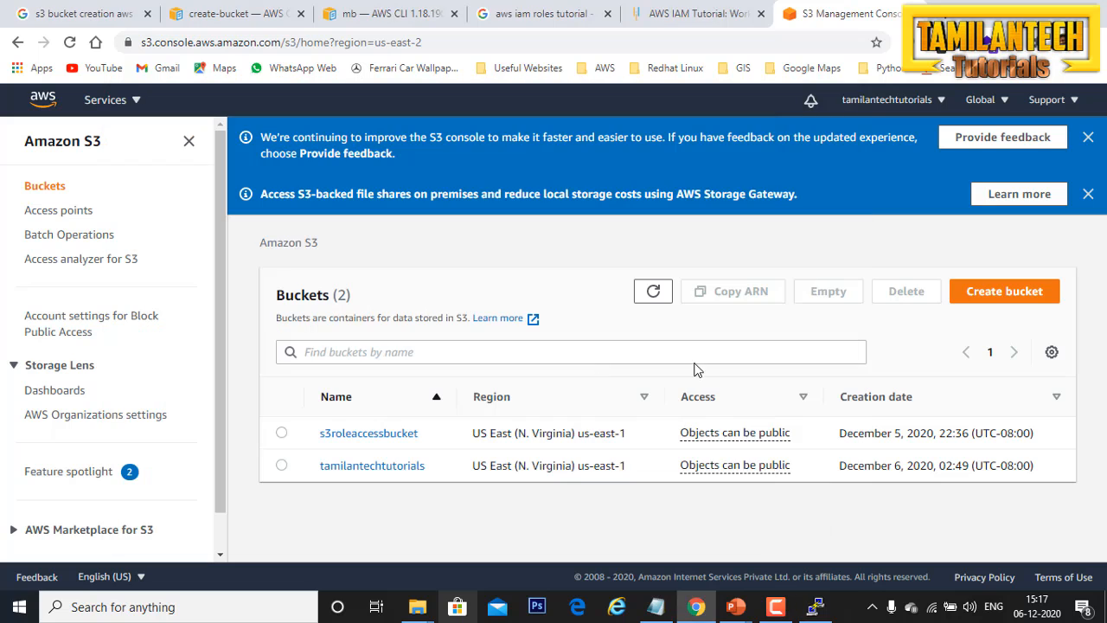
{"action": "left_click", "coordinate": [113, 100]}
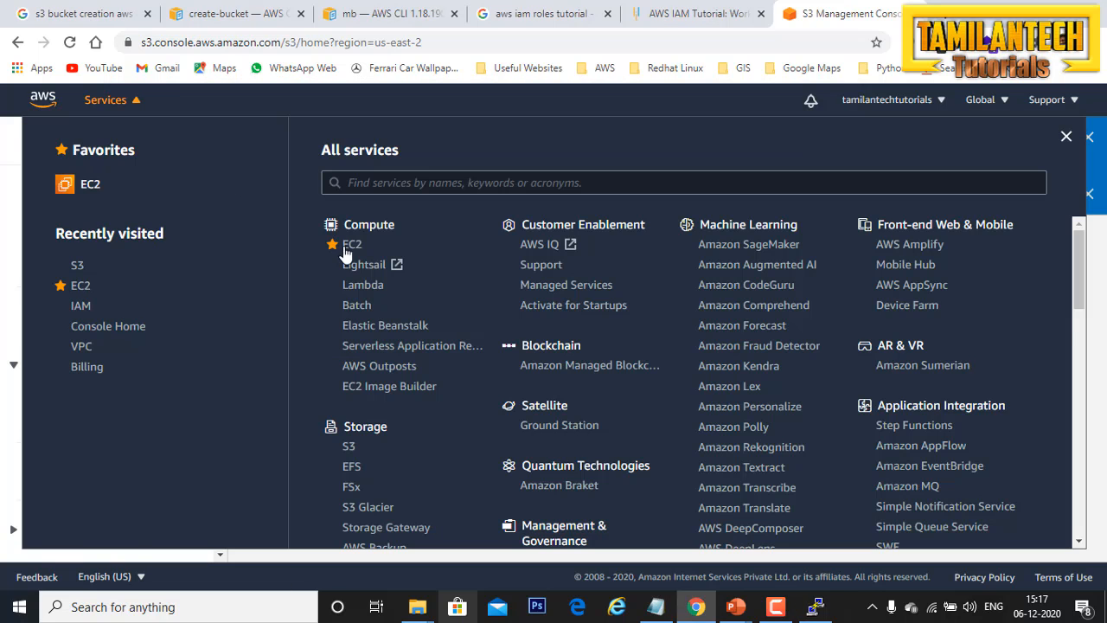
{"action": "left_click", "coordinate": [347, 250]}
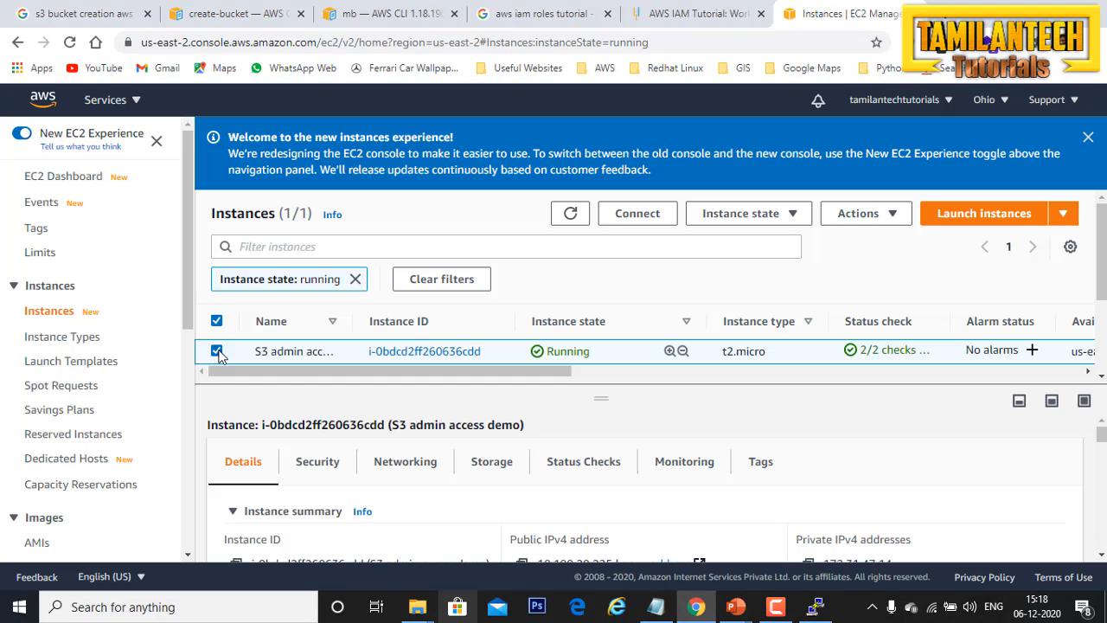
Step: Select the S3 admin access demo instance and open its Modify IAM role settings
{"action": "left_click", "coordinate": [217, 352]}
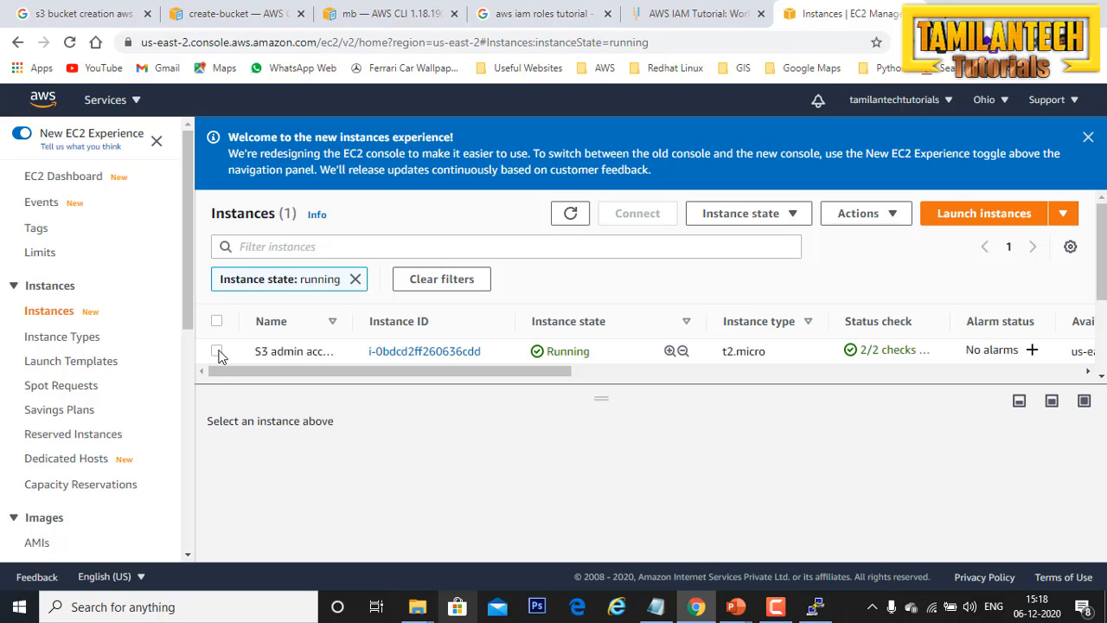
{"action": "left_click", "coordinate": [279, 350]}
{"action": "left_click", "coordinate": [892, 213]}
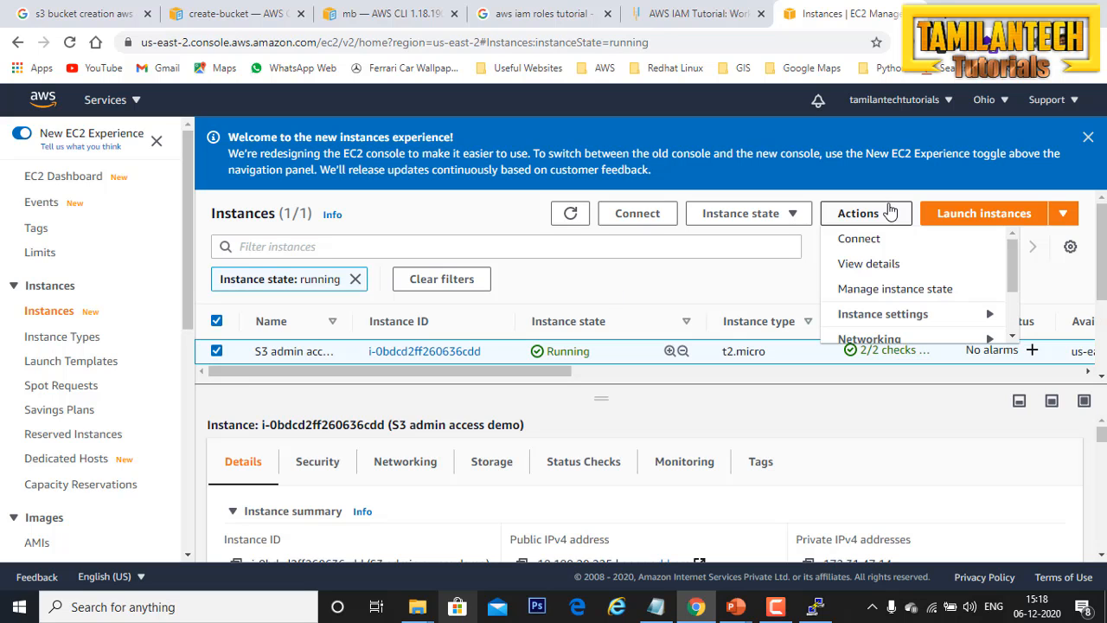
{"action": "scroll", "coordinate": [918, 320], "scroll_direction": "down", "scroll_amount": 2}
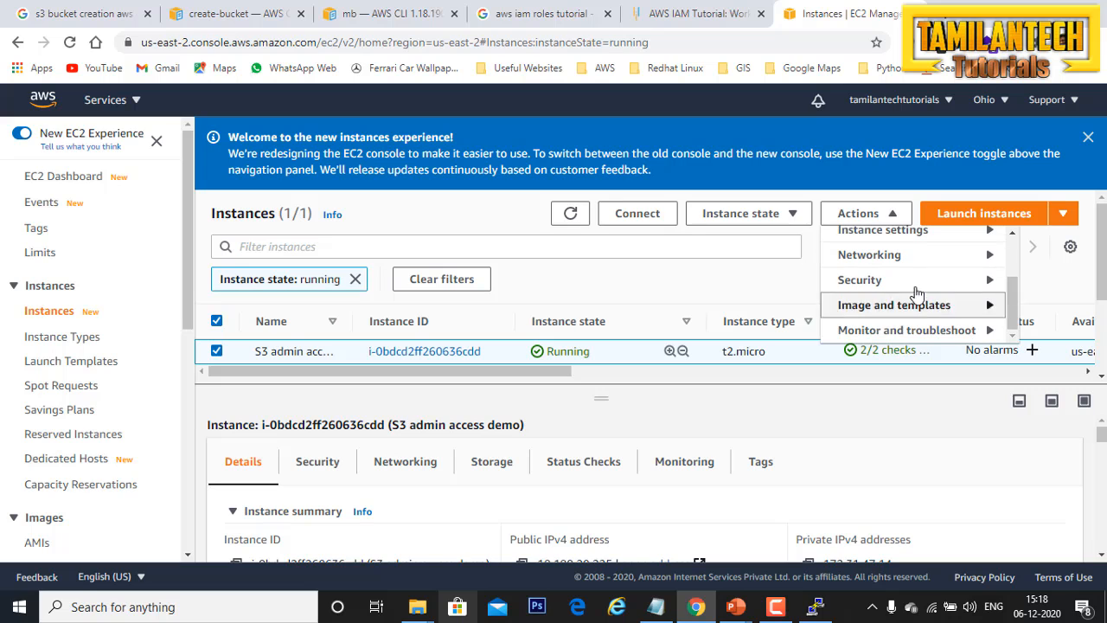
{"action": "mouse_move", "coordinate": [904, 286]}
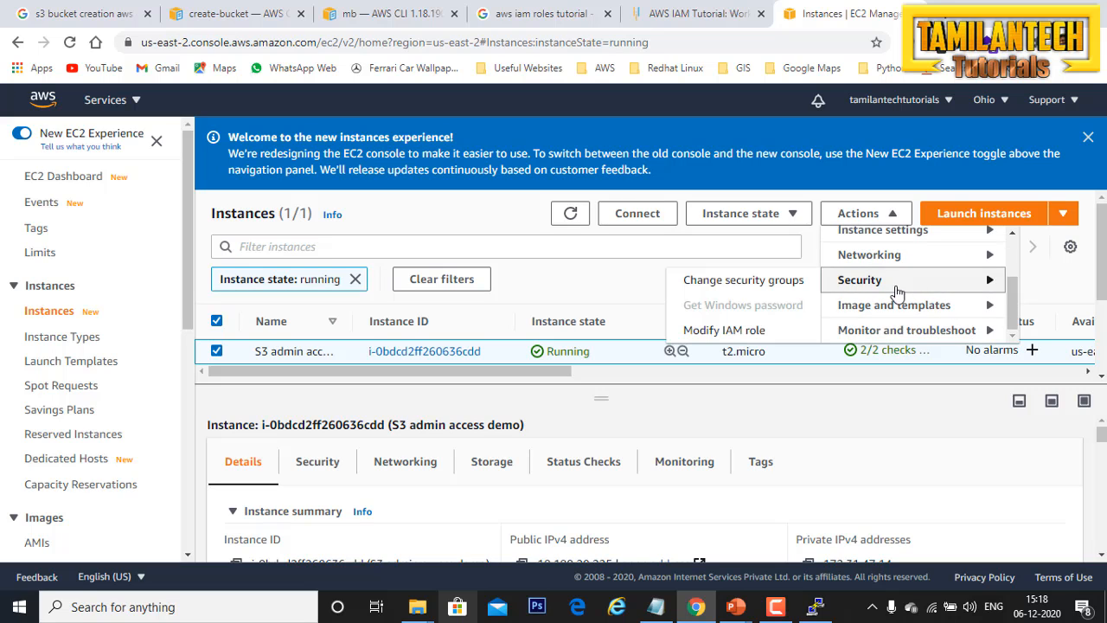
{"action": "left_click", "coordinate": [722, 337]}
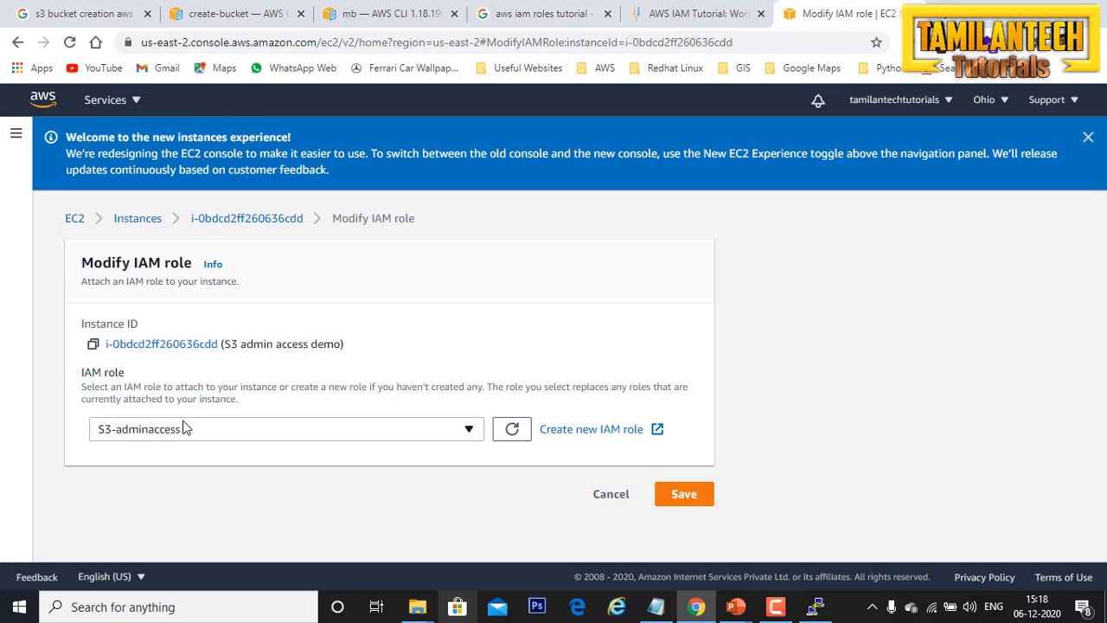
Step: Set the instance's IAM role to No IAM Role and save the change
{"action": "left_click", "coordinate": [183, 428]}
{"action": "left_click", "coordinate": [189, 376]}
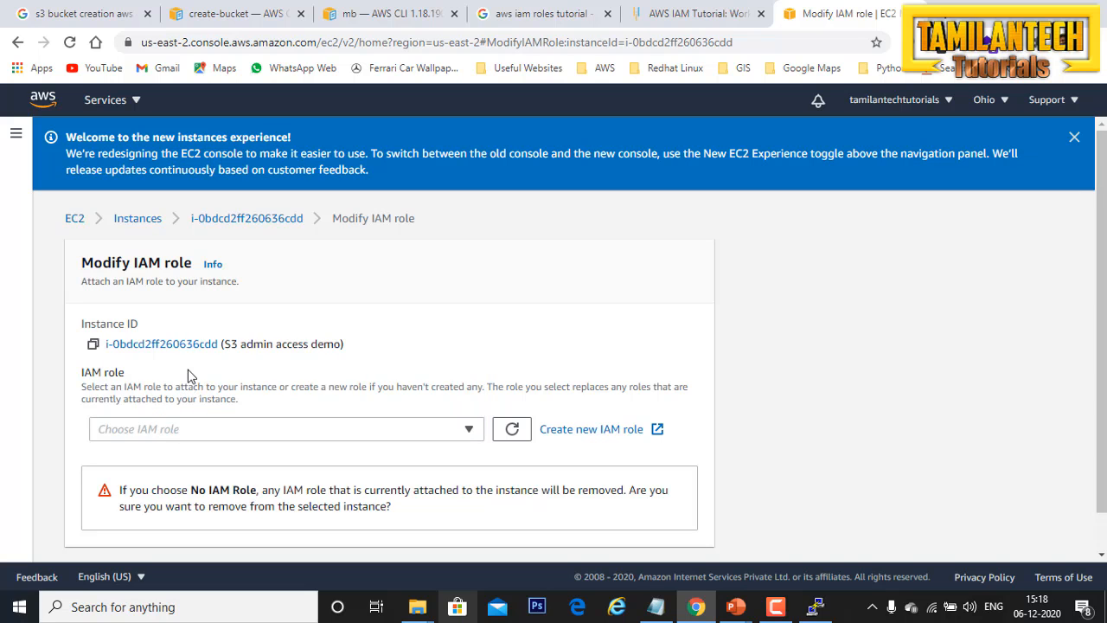
{"action": "scroll", "coordinate": [239, 453], "scroll_direction": "down", "scroll_amount": 1}
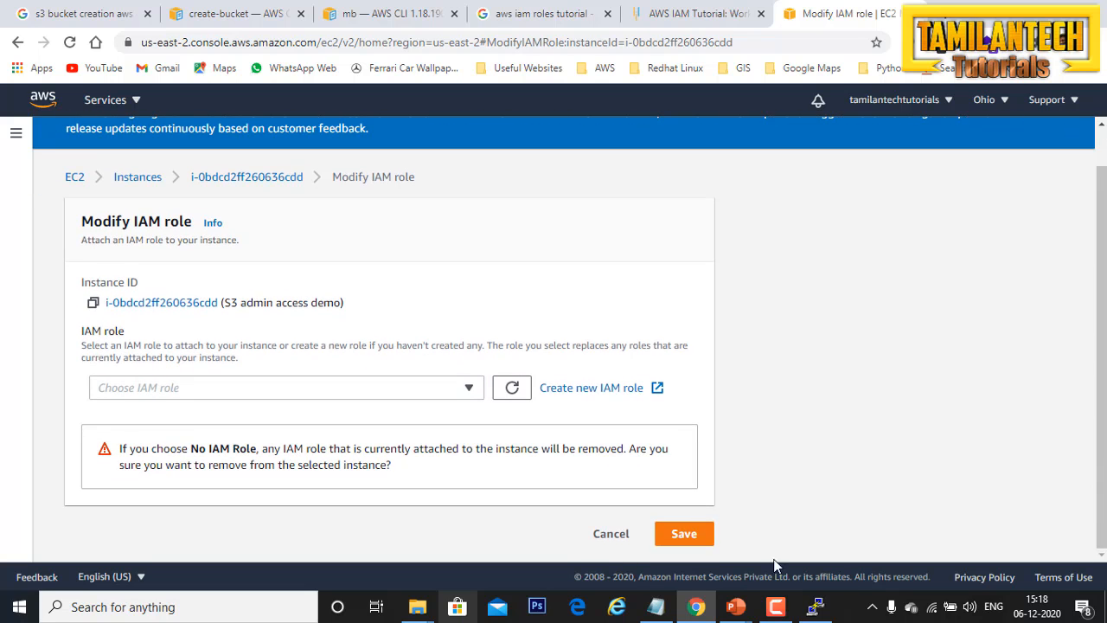
{"action": "left_click", "coordinate": [706, 537]}
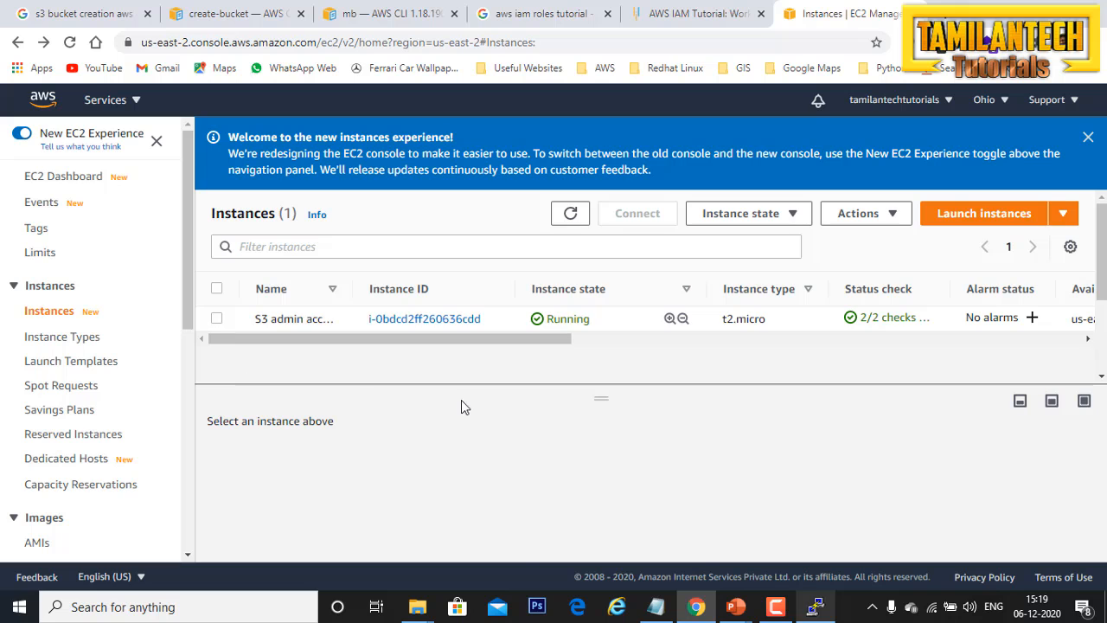
Step: Find the IAM role in the S3 admin access demo instance's details and open the S3-adminaccess role page
{"action": "scroll", "coordinate": [561, 455], "scroll_direction": "down", "scroll_amount": 2}
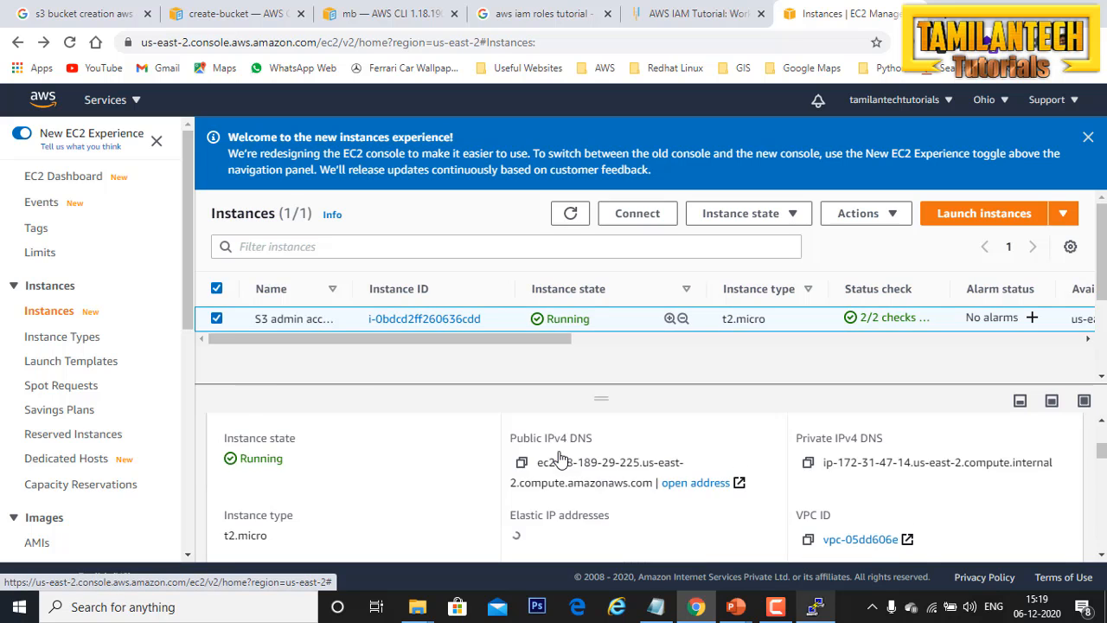
{"action": "scroll", "coordinate": [560, 459], "scroll_direction": "down", "scroll_amount": 2}
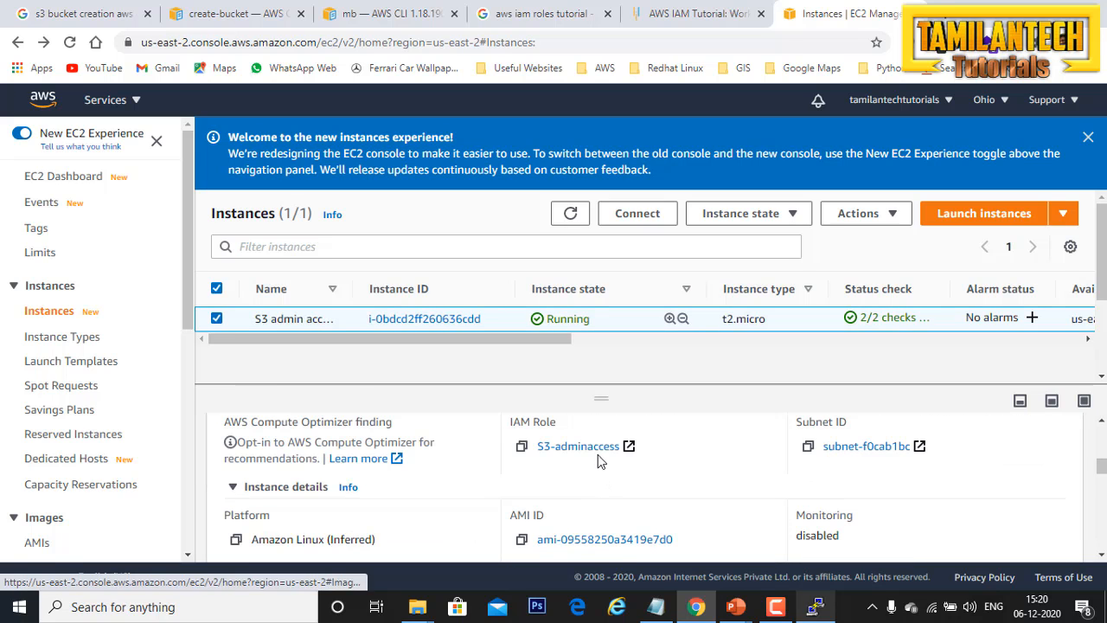
{"action": "left_click", "coordinate": [592, 450]}
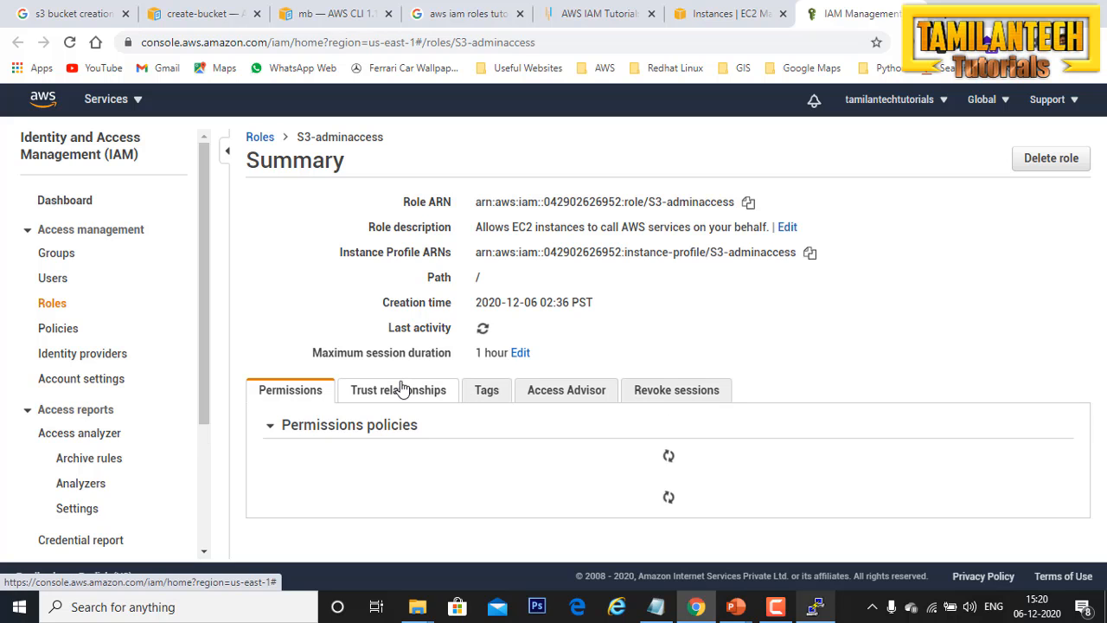
Step: Expand the AmazonS3FullAccess policy in the role's permissions and examine its service, access level and resource summary
{"action": "scroll", "coordinate": [403, 390], "scroll_direction": "down", "scroll_amount": 1}
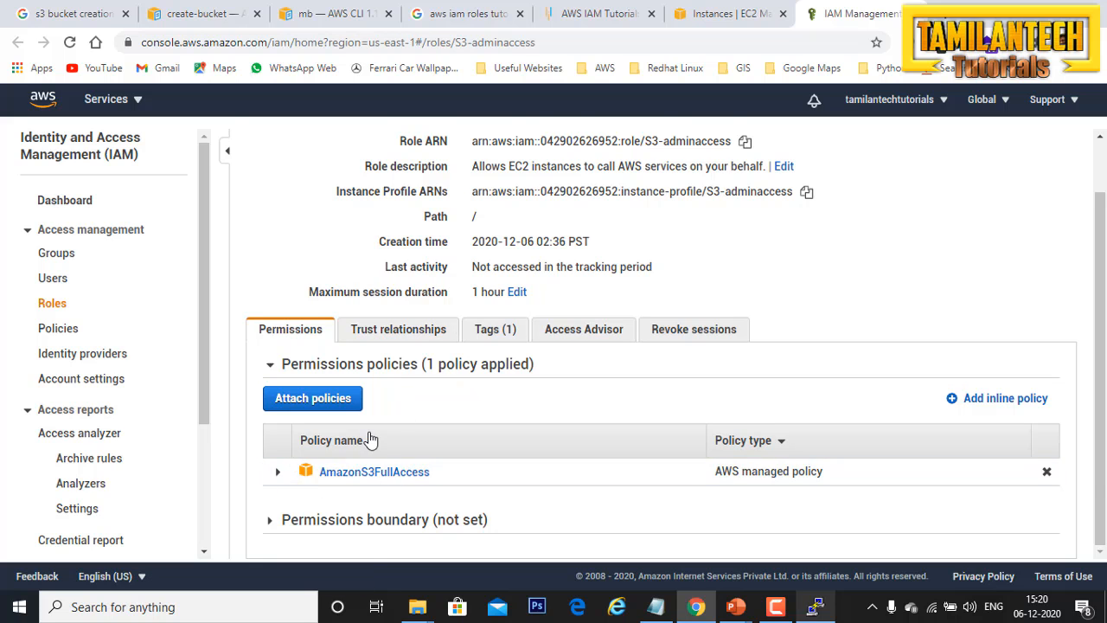
{"action": "scroll", "coordinate": [367, 438], "scroll_direction": "up", "scroll_amount": 1}
{"action": "scroll", "coordinate": [370, 438], "scroll_direction": "down", "scroll_amount": 1}
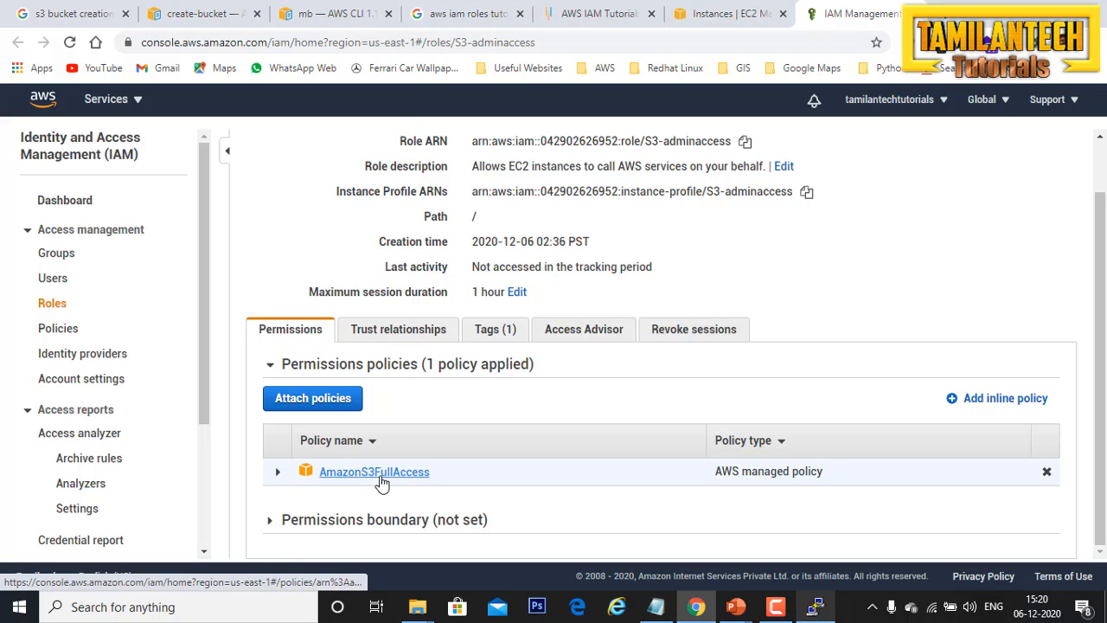
{"action": "left_click", "coordinate": [278, 473]}
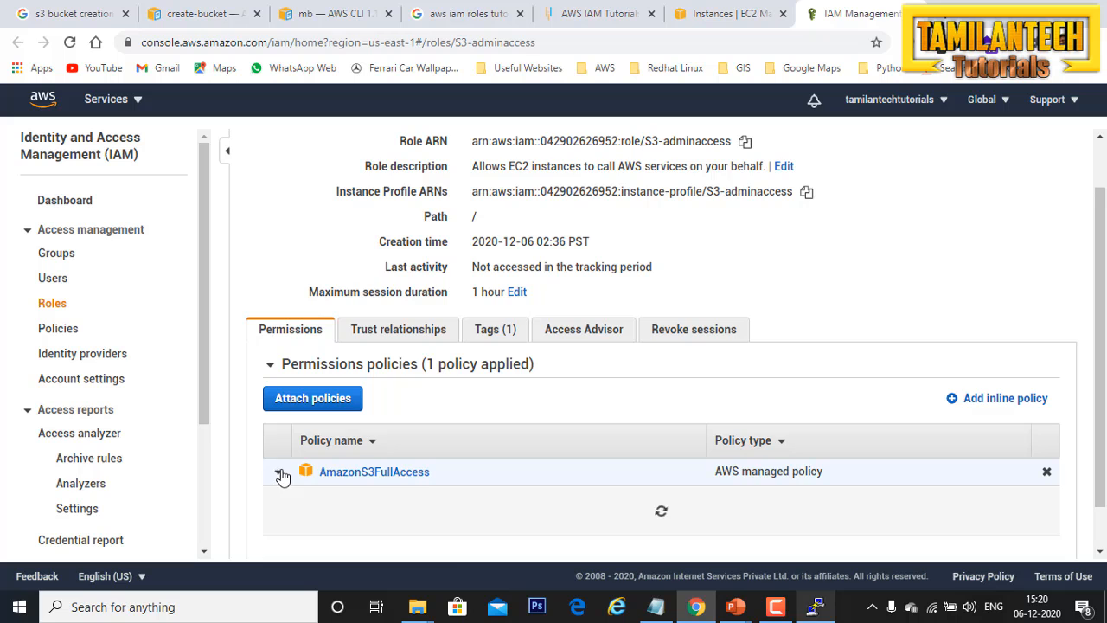
{"action": "scroll", "coordinate": [430, 477], "scroll_direction": "down", "scroll_amount": 1}
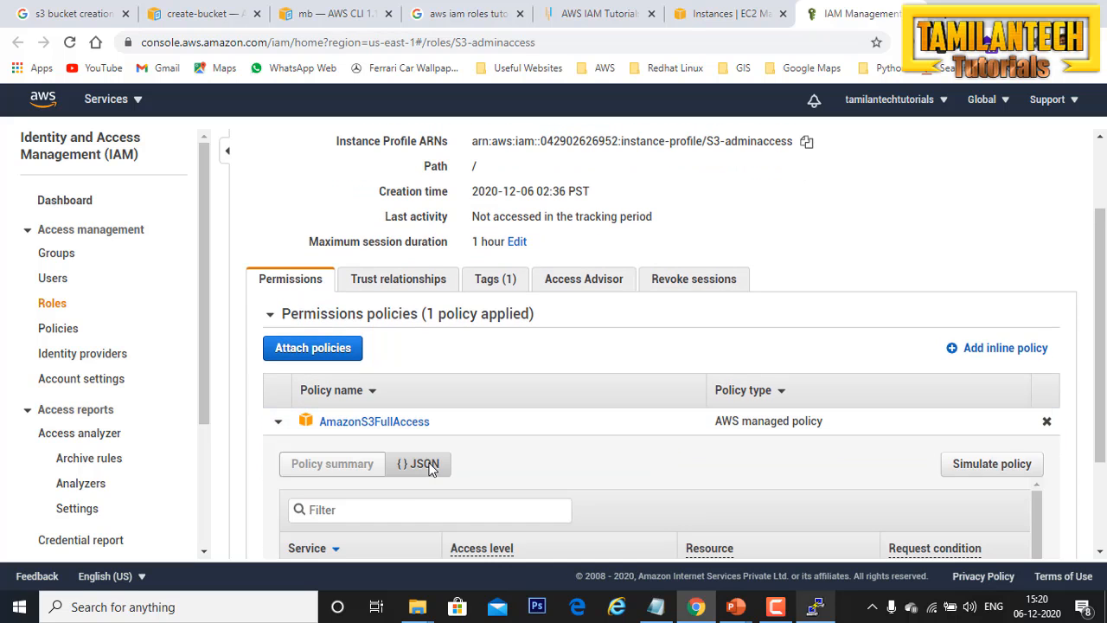
{"action": "scroll", "coordinate": [407, 505], "scroll_direction": "down", "scroll_amount": 1}
{"action": "scroll", "coordinate": [511, 460], "scroll_direction": "down", "scroll_amount": 3}
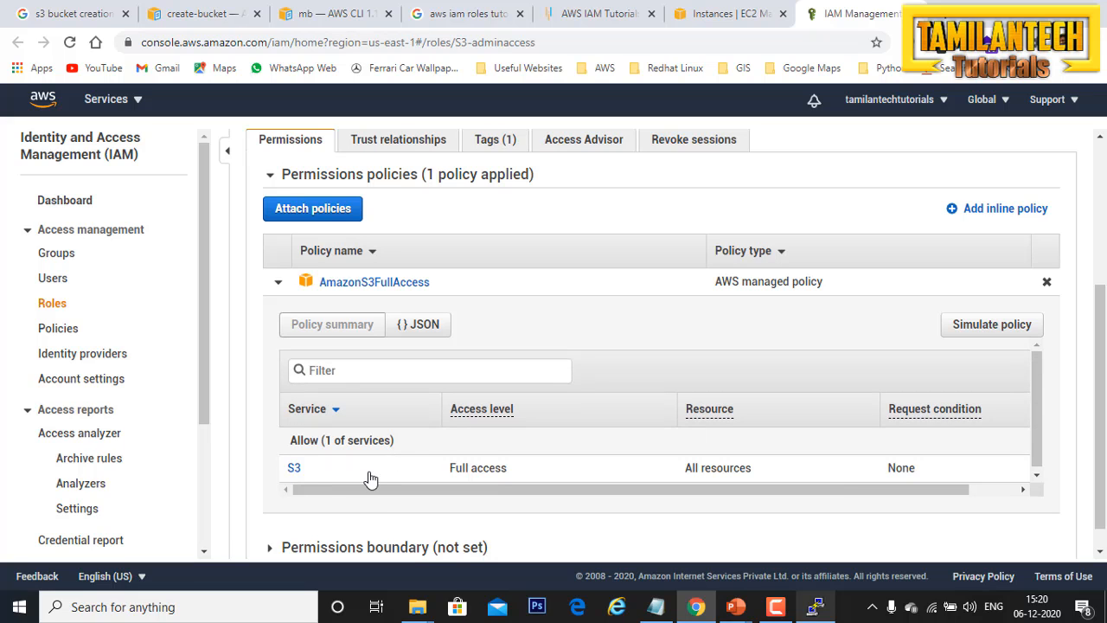
Step: Open the S3 service details of the AmazonS3FullAccess policy and examine its list, read, tagging, write and permissions management actions
{"action": "left_click", "coordinate": [294, 469]}
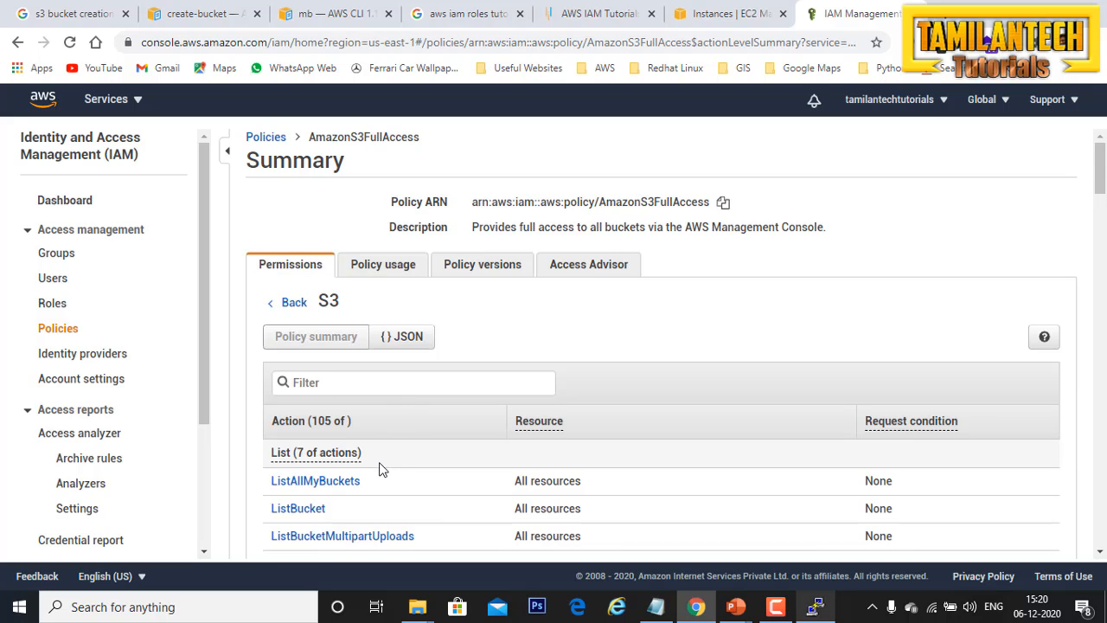
{"action": "scroll", "coordinate": [378, 465], "scroll_direction": "down", "scroll_amount": 2}
{"action": "scroll", "coordinate": [375, 450], "scroll_direction": "down", "scroll_amount": 4}
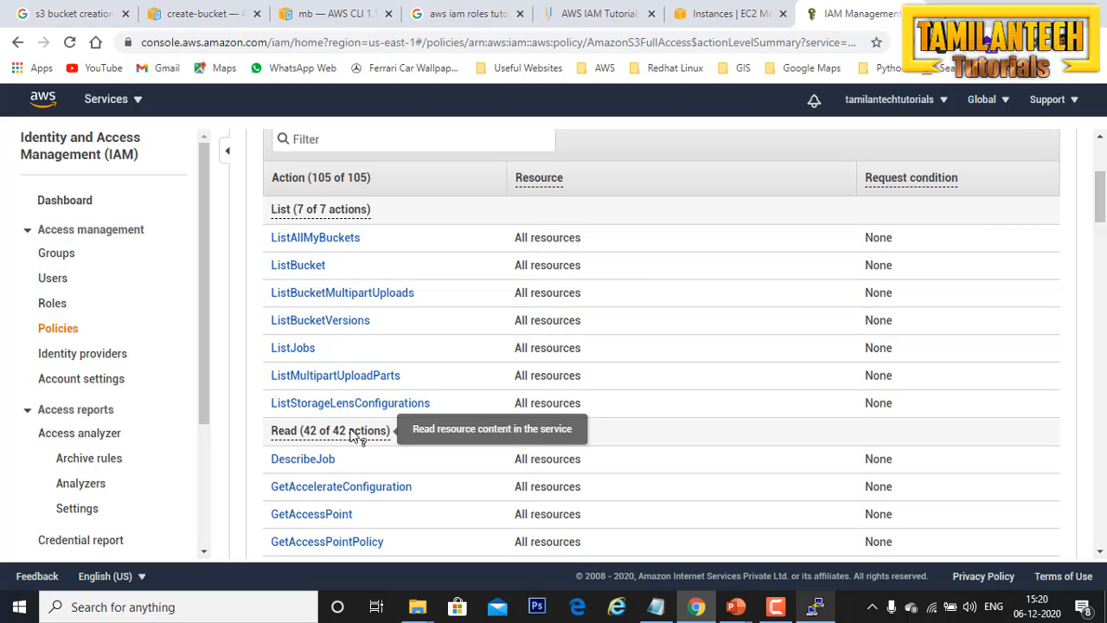
{"action": "scroll", "coordinate": [354, 437], "scroll_direction": "down", "scroll_amount": 4}
{"action": "scroll", "coordinate": [353, 439], "scroll_direction": "down", "scroll_amount": 13}
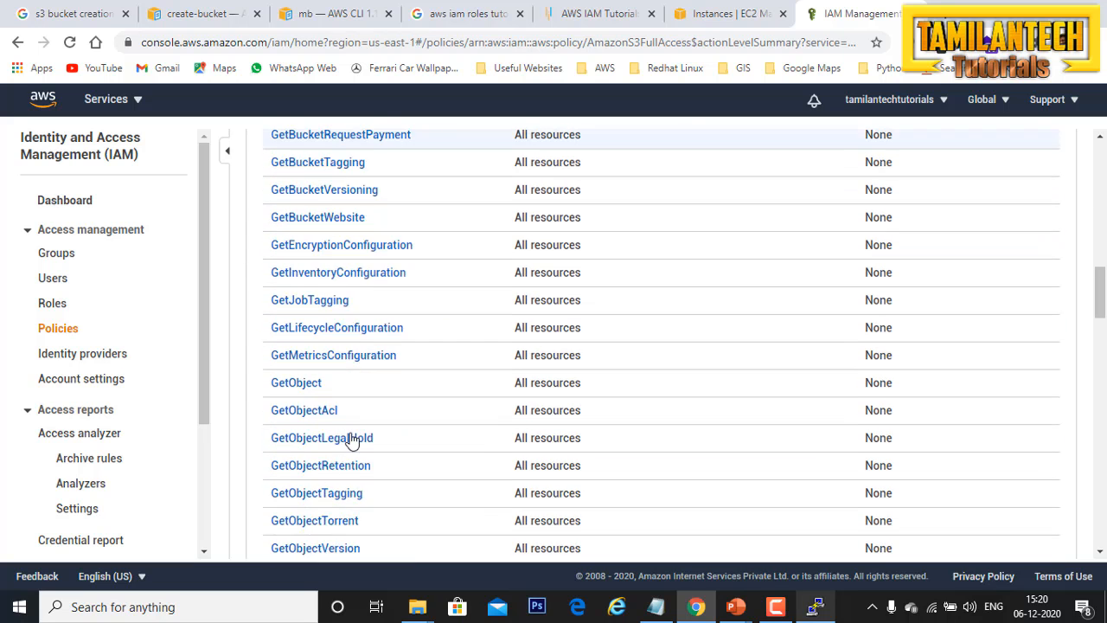
{"action": "scroll", "coordinate": [353, 440], "scroll_direction": "down", "scroll_amount": 5}
{"action": "scroll", "coordinate": [353, 440], "scroll_direction": "down", "scroll_amount": 13}
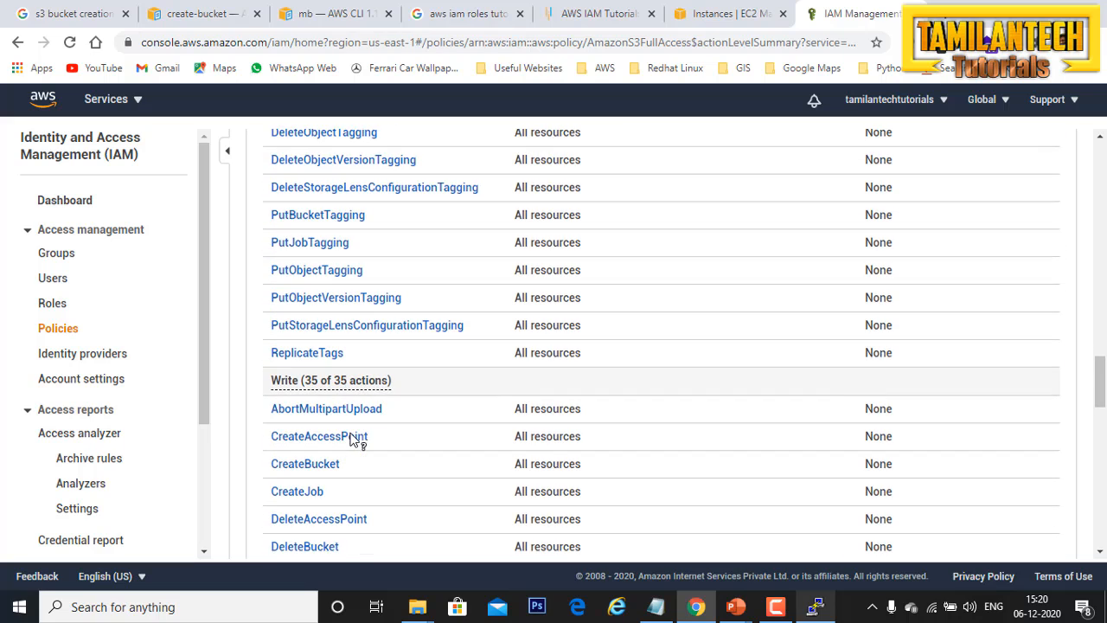
{"action": "scroll", "coordinate": [352, 440], "scroll_direction": "down", "scroll_amount": 15}
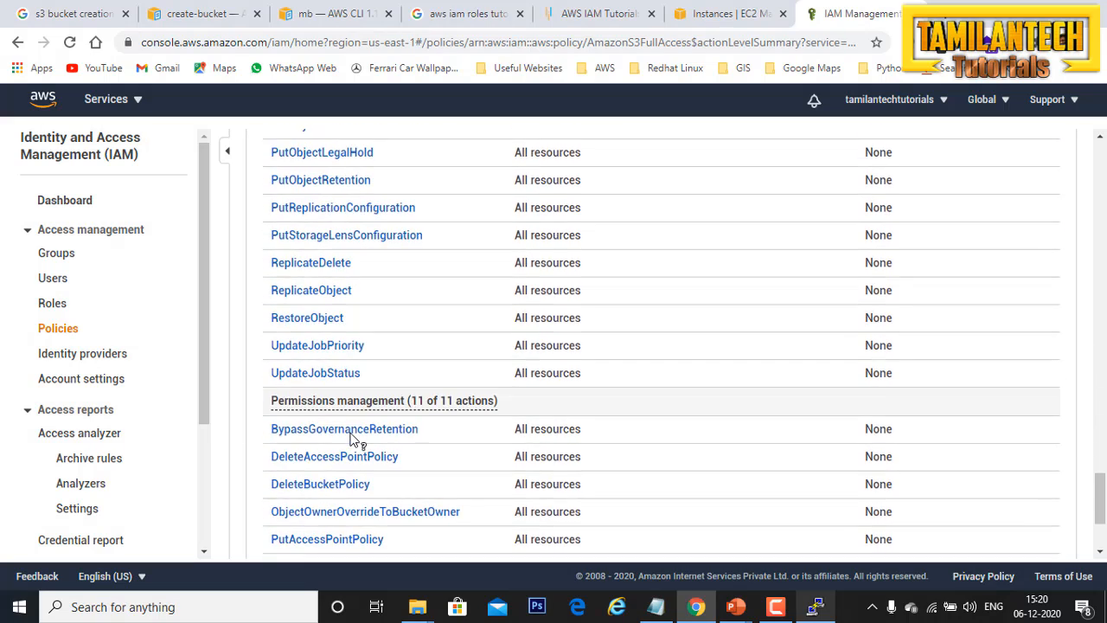
{"action": "scroll", "coordinate": [353, 439], "scroll_direction": "up", "scroll_amount": 20}
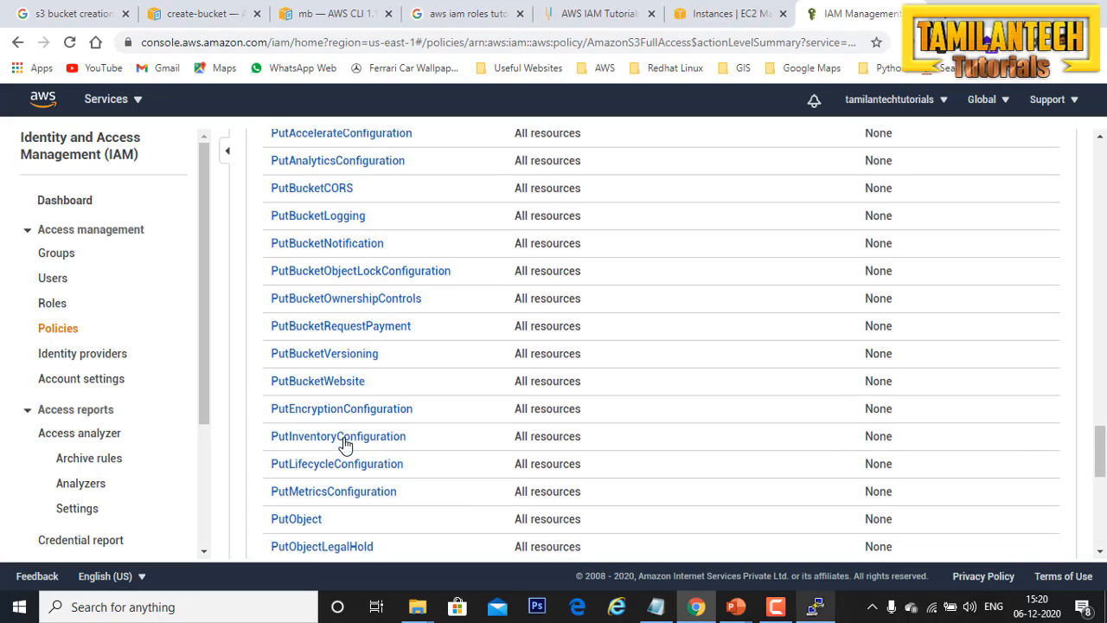
{"action": "scroll", "coordinate": [344, 444], "scroll_direction": "up", "scroll_amount": 8}
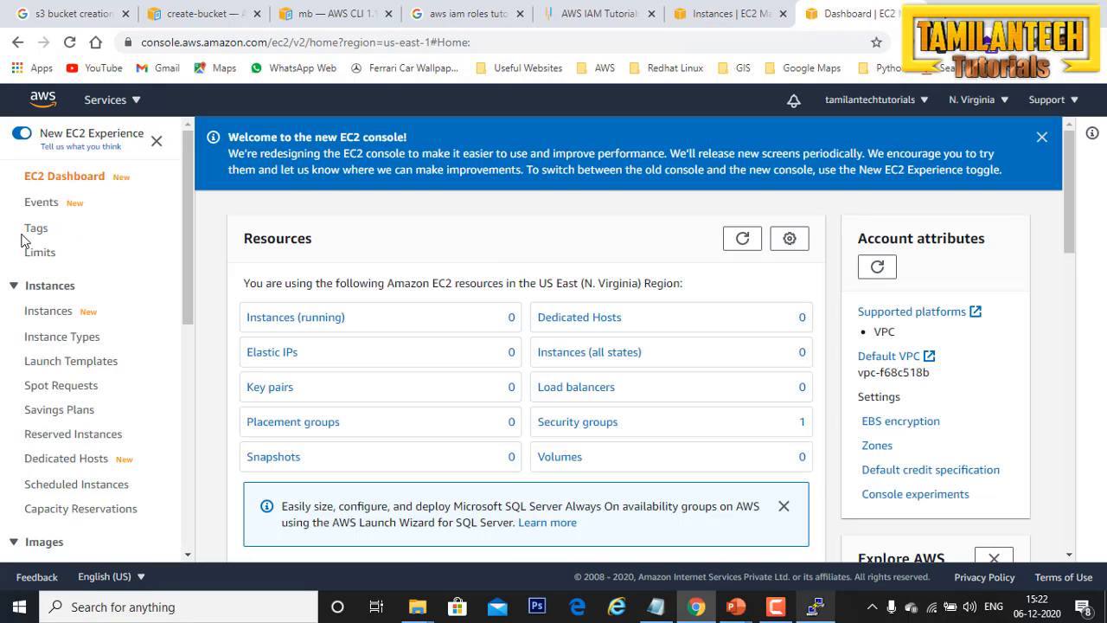
Step: Switch to the PowerPoint presentation and view the Exam Tips slide about roles
{"action": "left_click", "coordinate": [737, 608]}
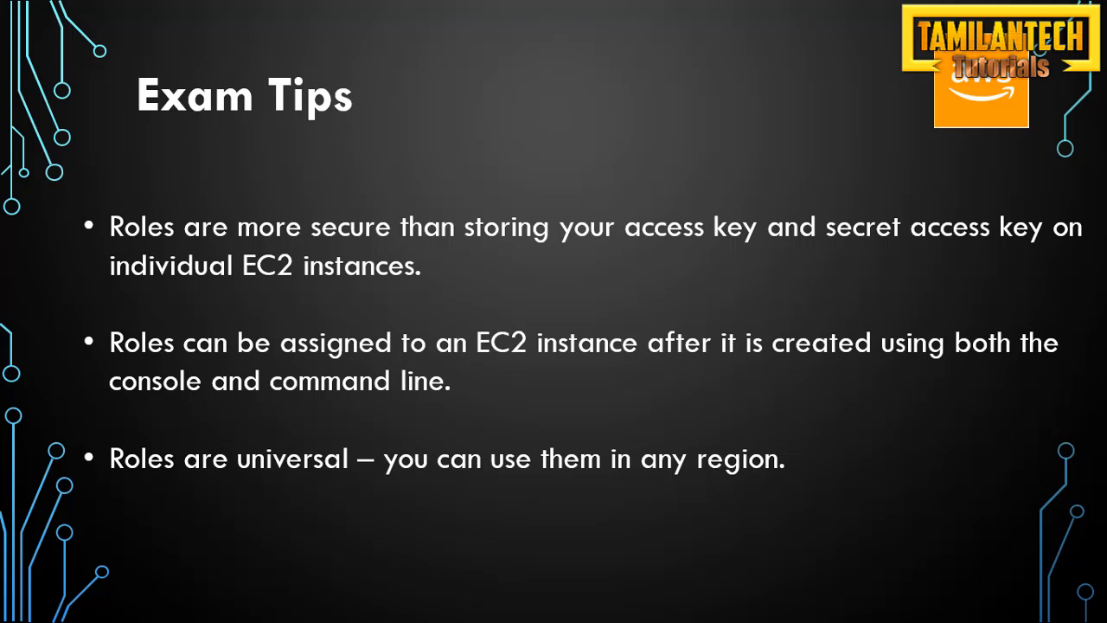